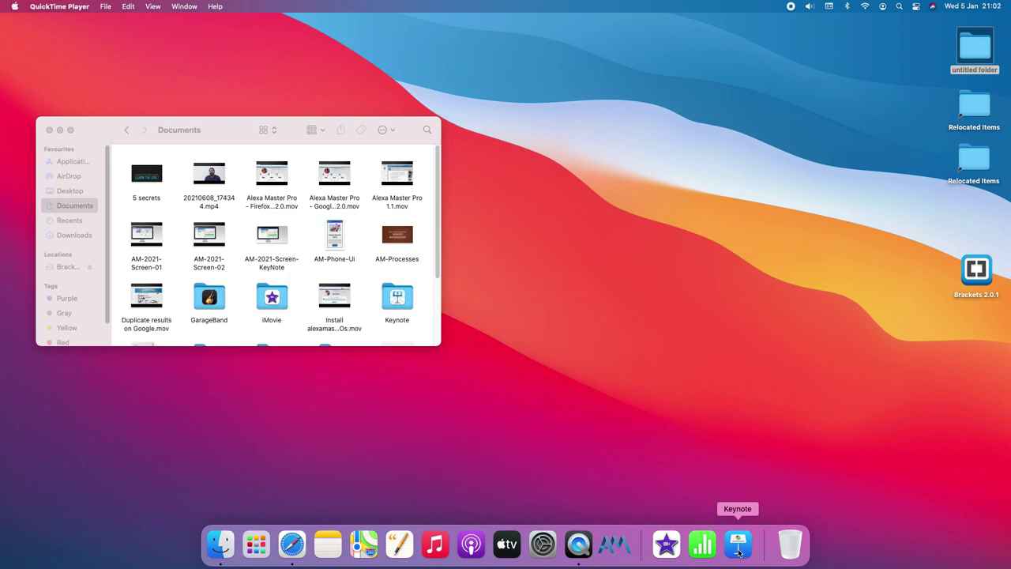
Open Keynote and create a new presentation with the Colour Gradient Light theme
click(738, 547)
click(737, 544)
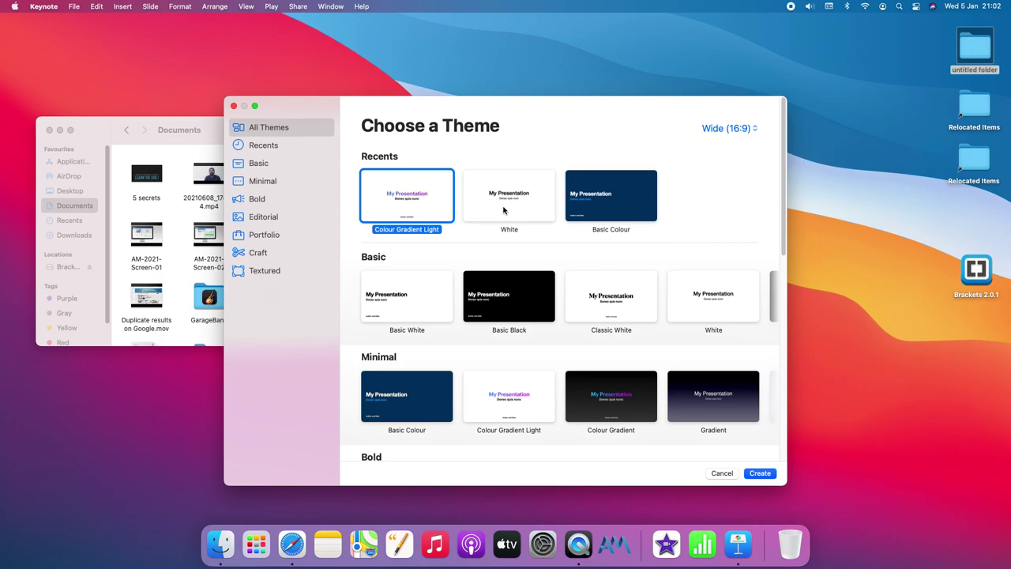
drag(539, 110, 640, 111)
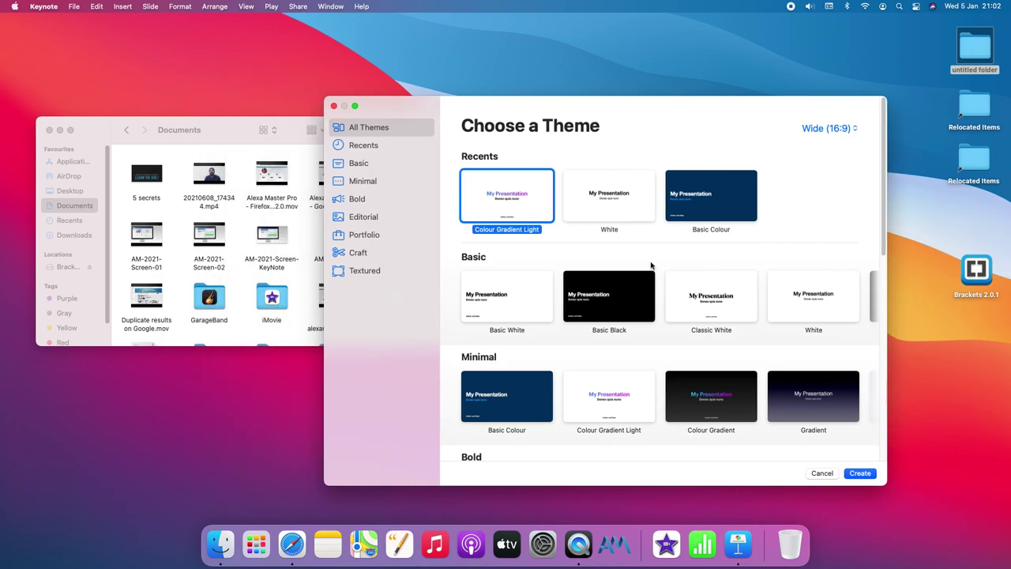
double_click(521, 190)
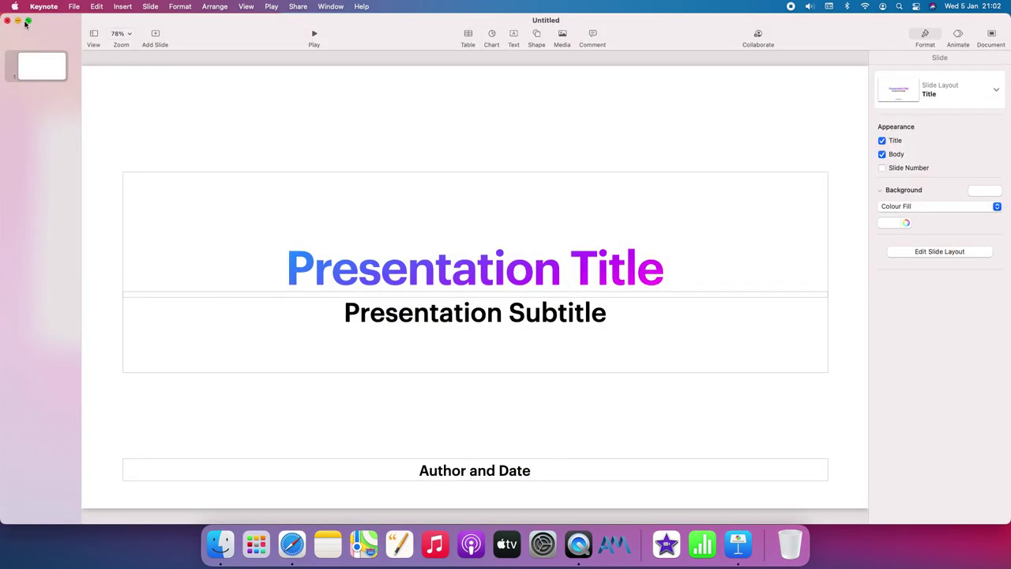
Switch the new presentation's window to full screen
mouse_move(29, 22)
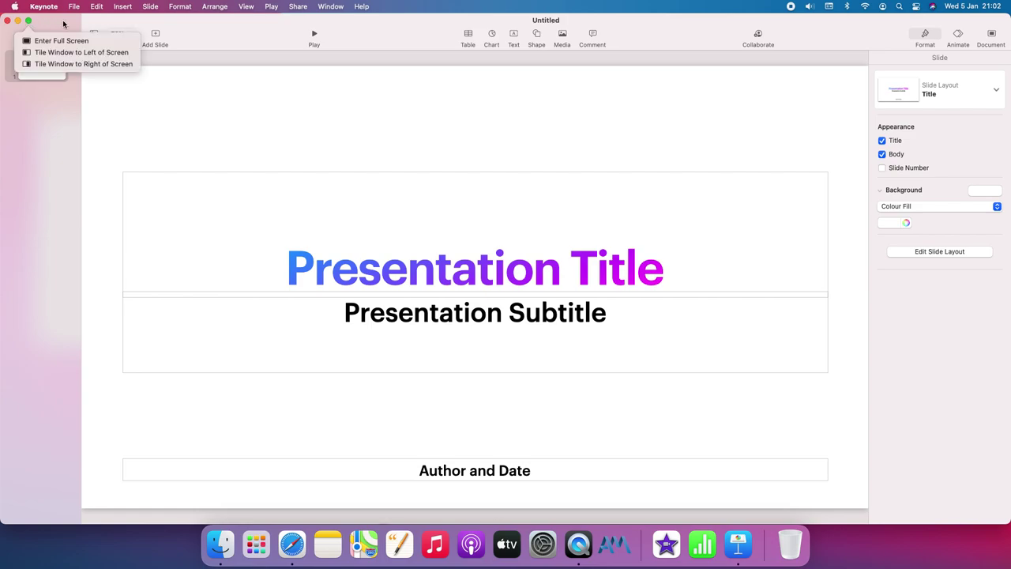
drag(64, 24, 98, 34)
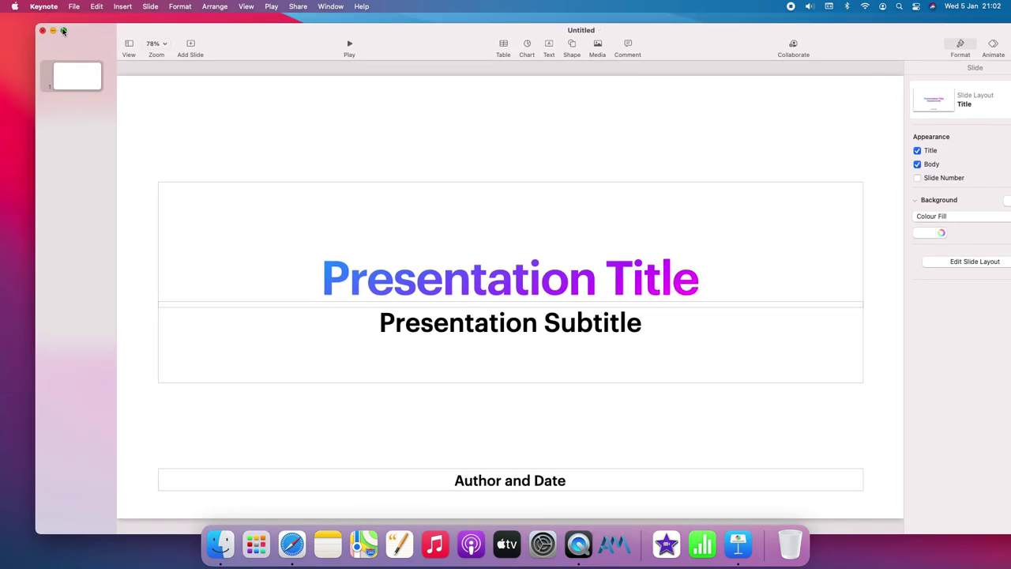
click(64, 30)
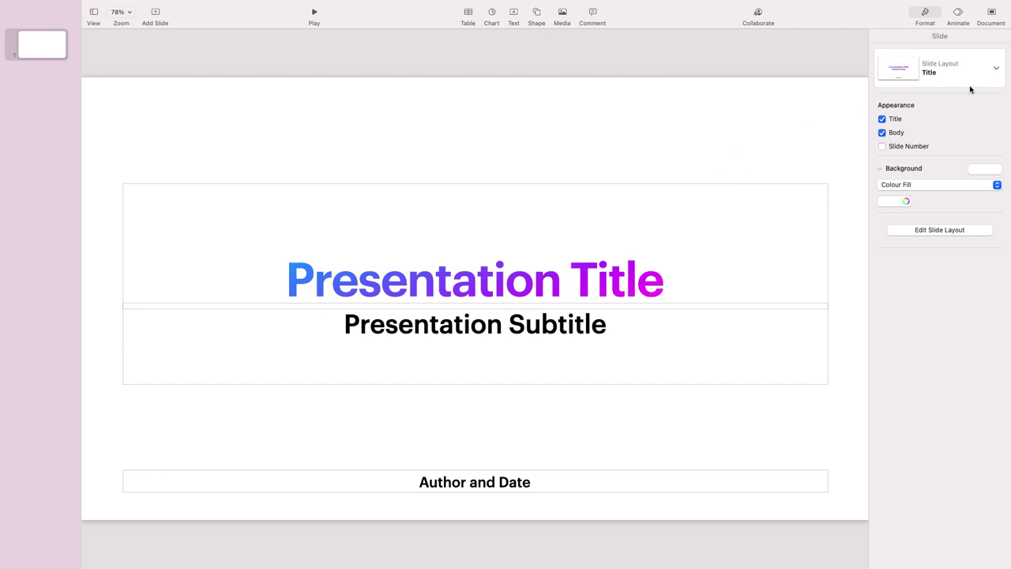
Check the slide width and height in the document's custom slide size settings
click(993, 14)
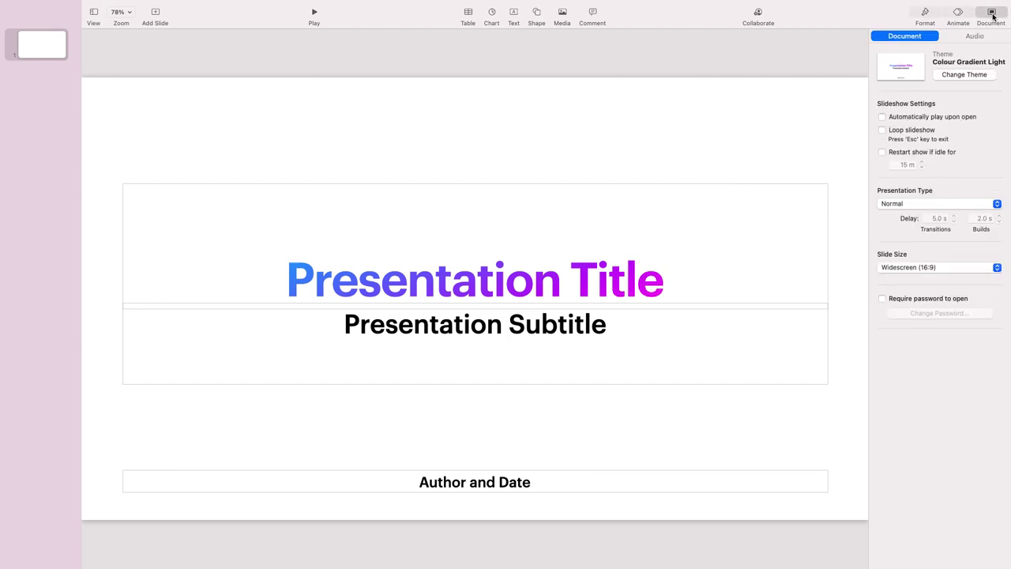
click(953, 268)
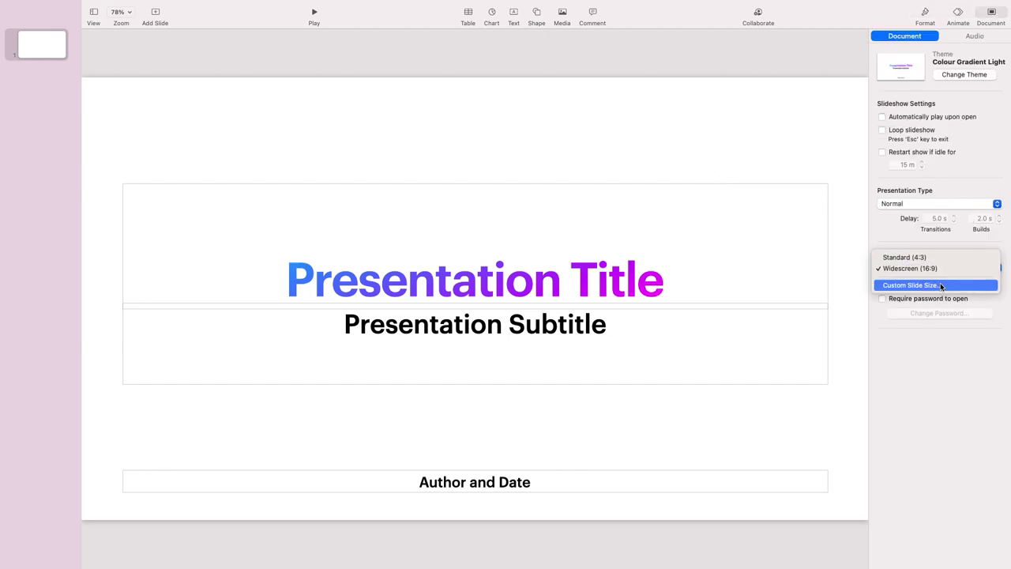
click(910, 285)
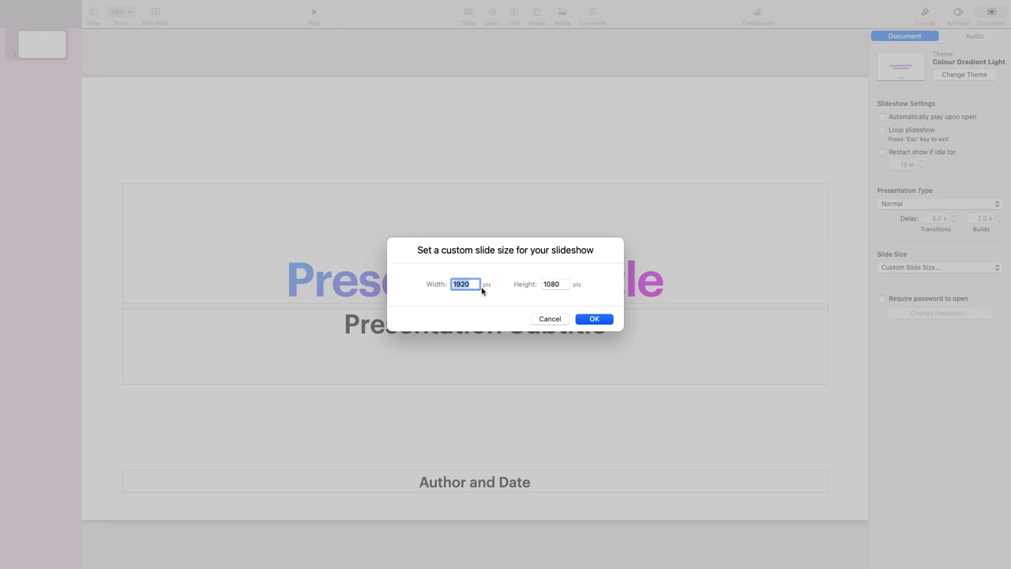
double_click(548, 283)
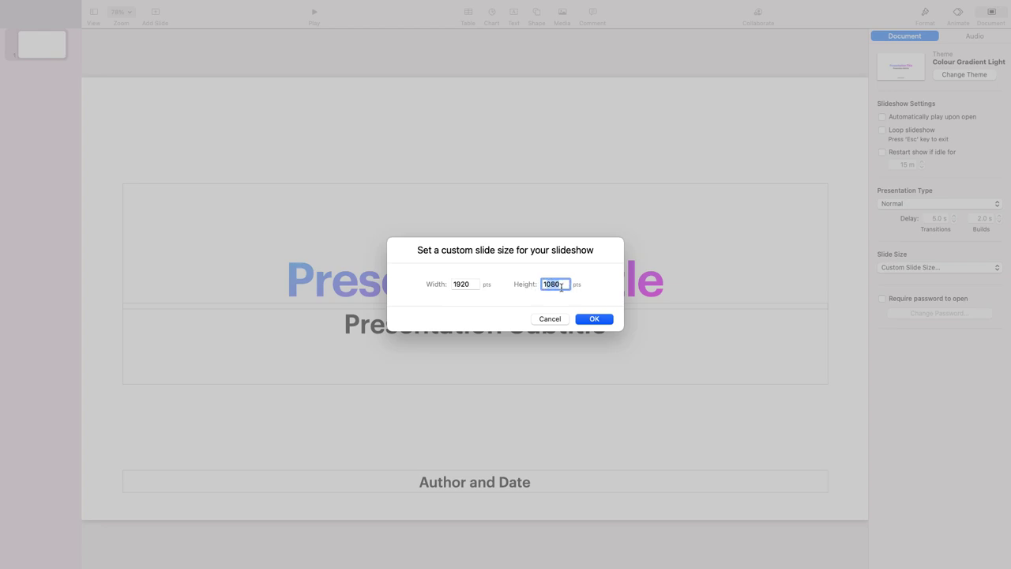
click(563, 285)
click(592, 319)
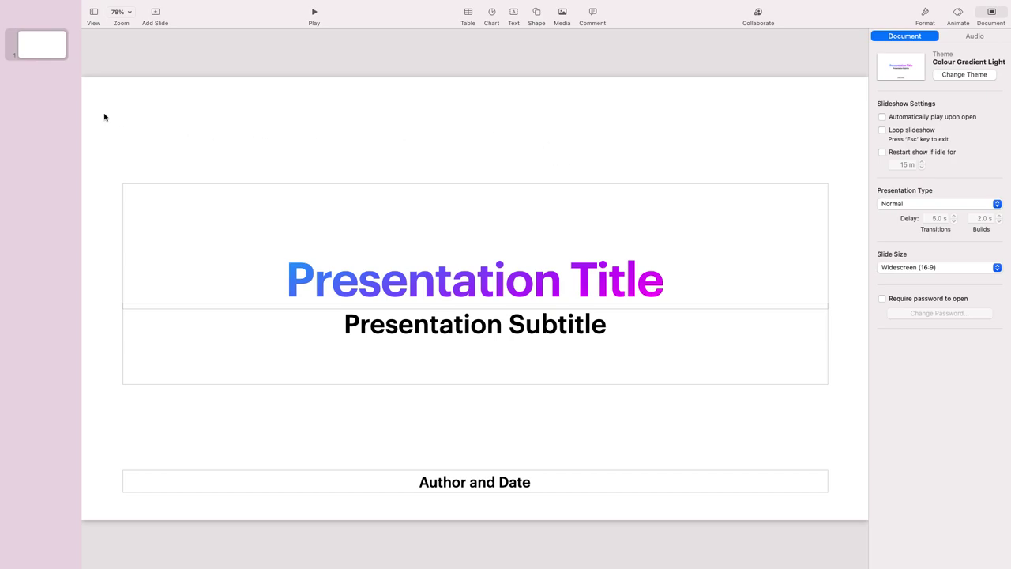
Add a slide with the Blank layout and delete the original title slide
click(454, 238)
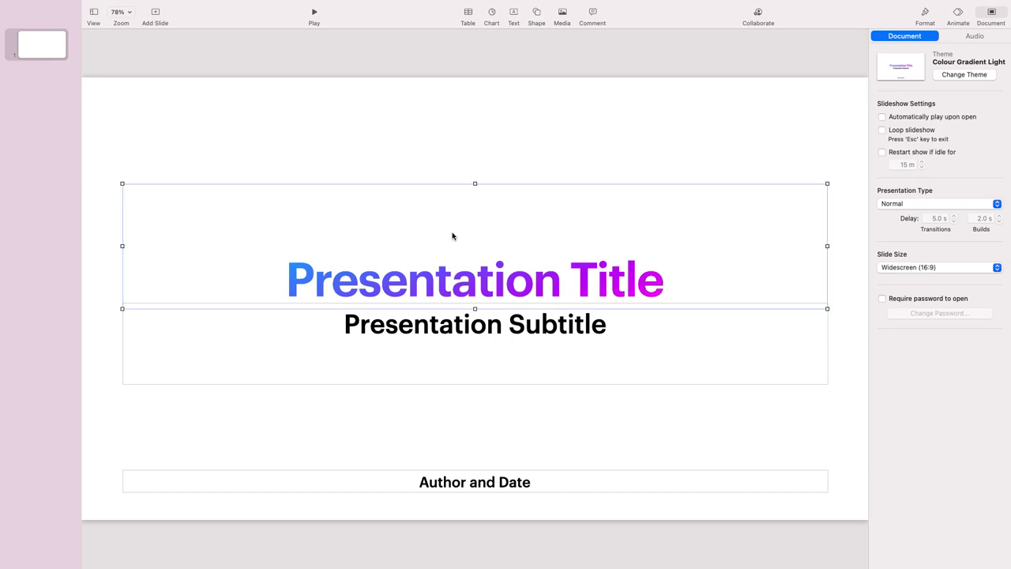
mouse_move(148, 15)
click(155, 34)
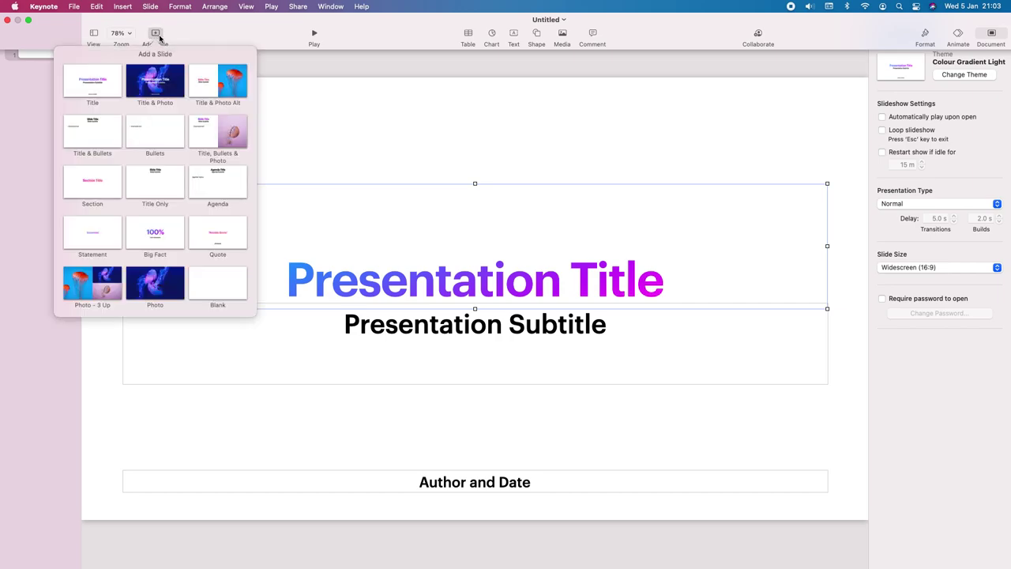
click(219, 262)
click(35, 55)
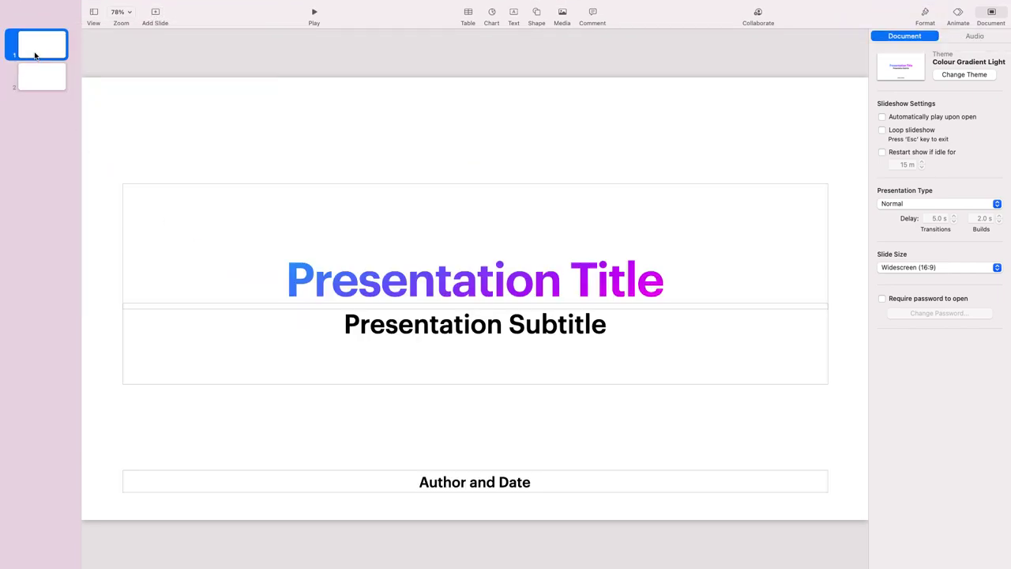
key(Delete)
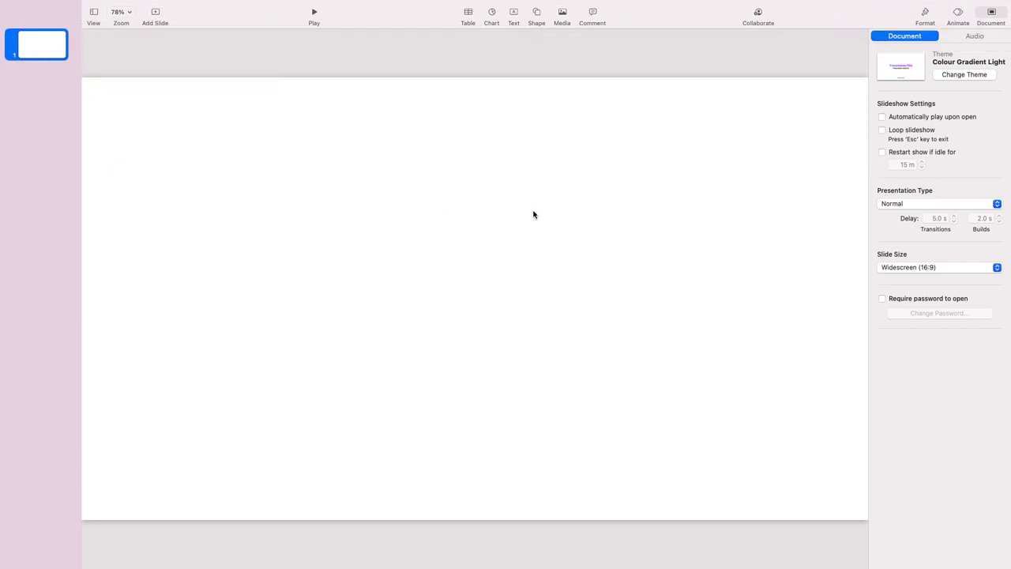
click(553, 225)
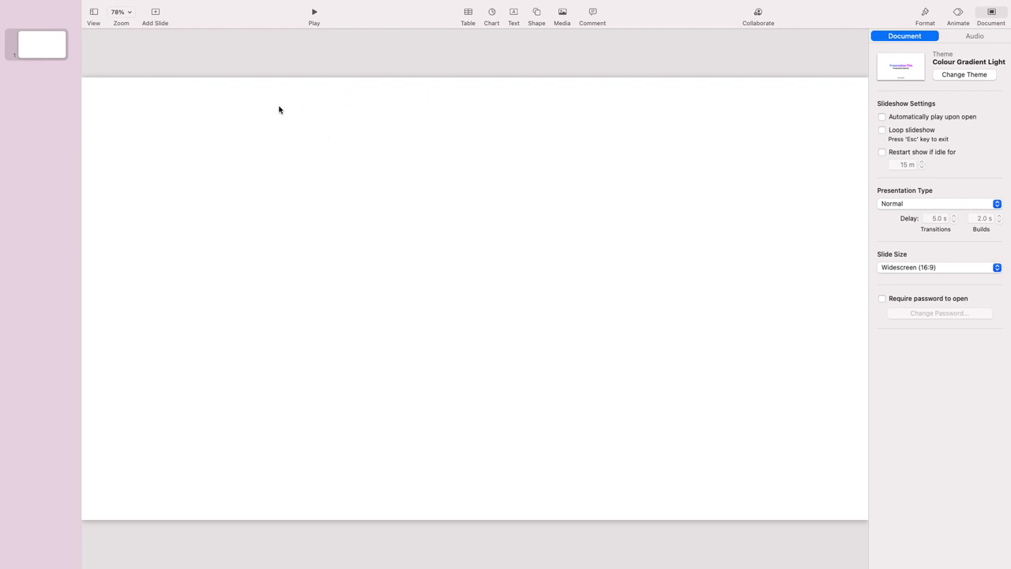
Insert the movie 20210608_174344.mp4 from the Documents folder and enlarge it to fill the slide's full height
click(564, 14)
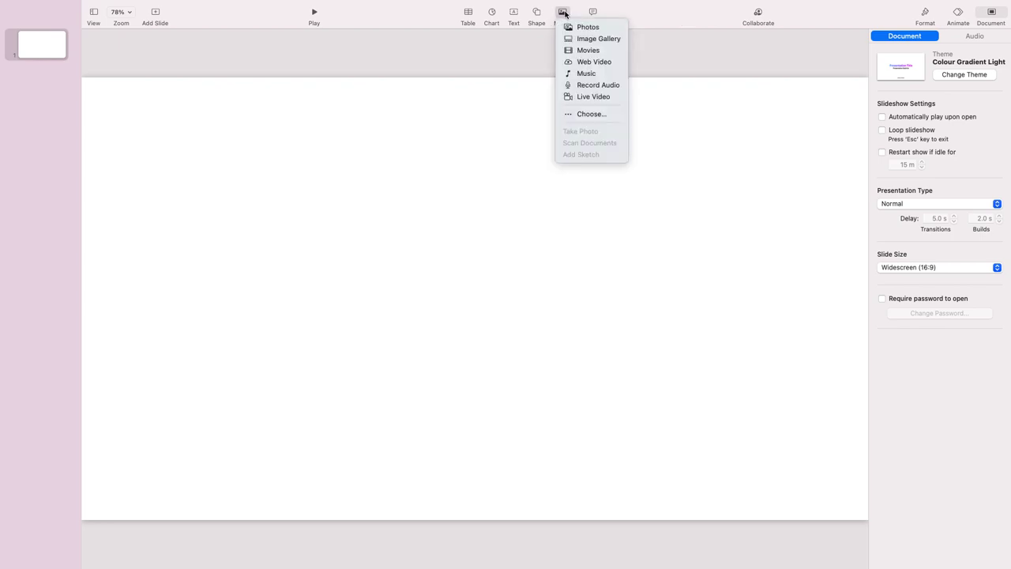
click(622, 113)
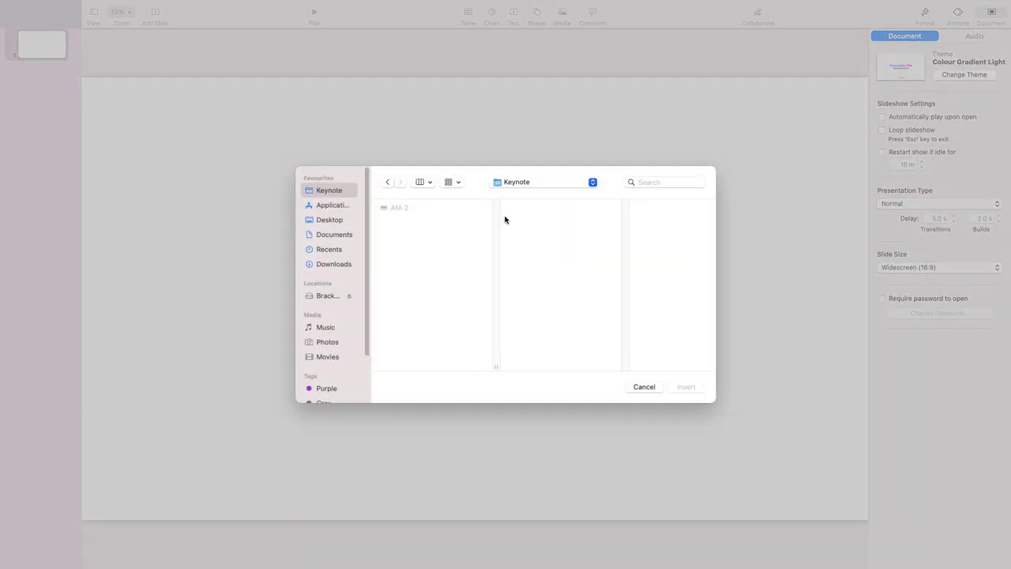
click(347, 234)
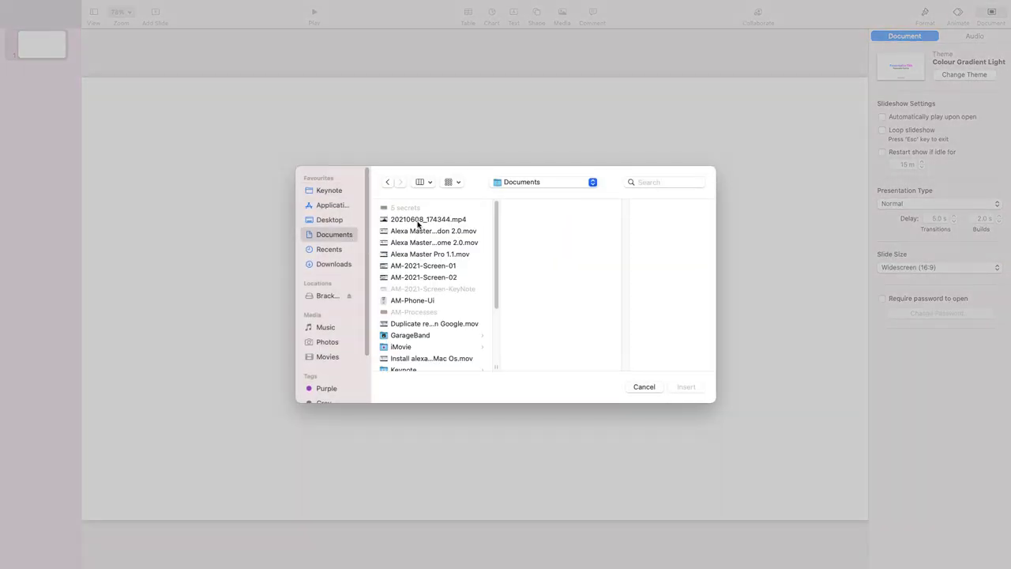
click(419, 221)
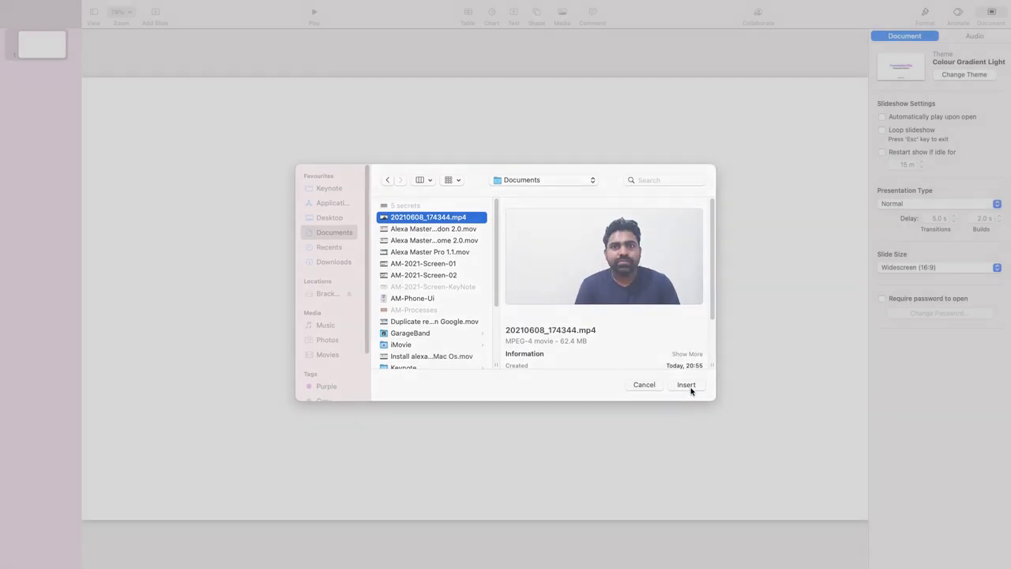
click(693, 389)
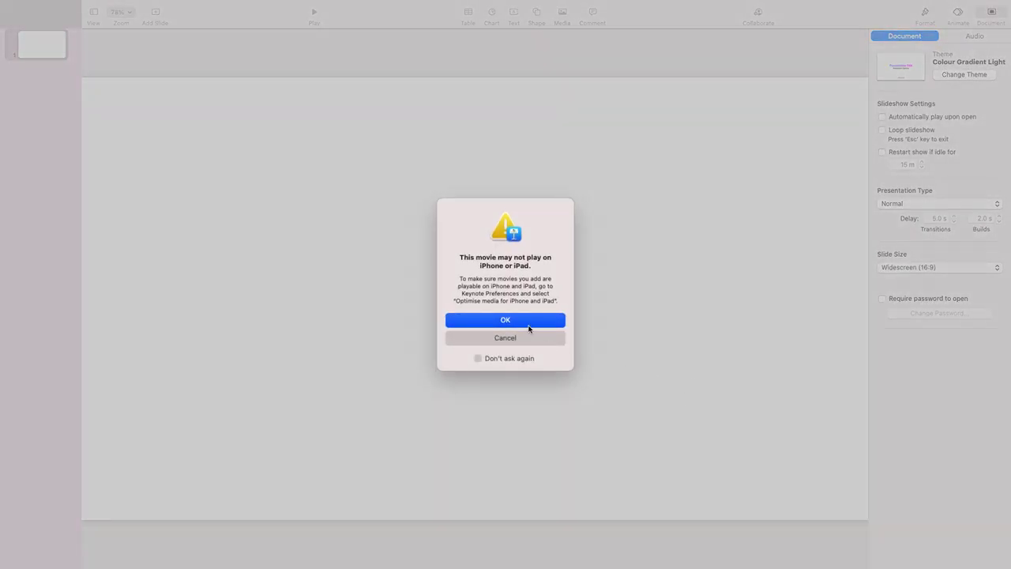
click(527, 320)
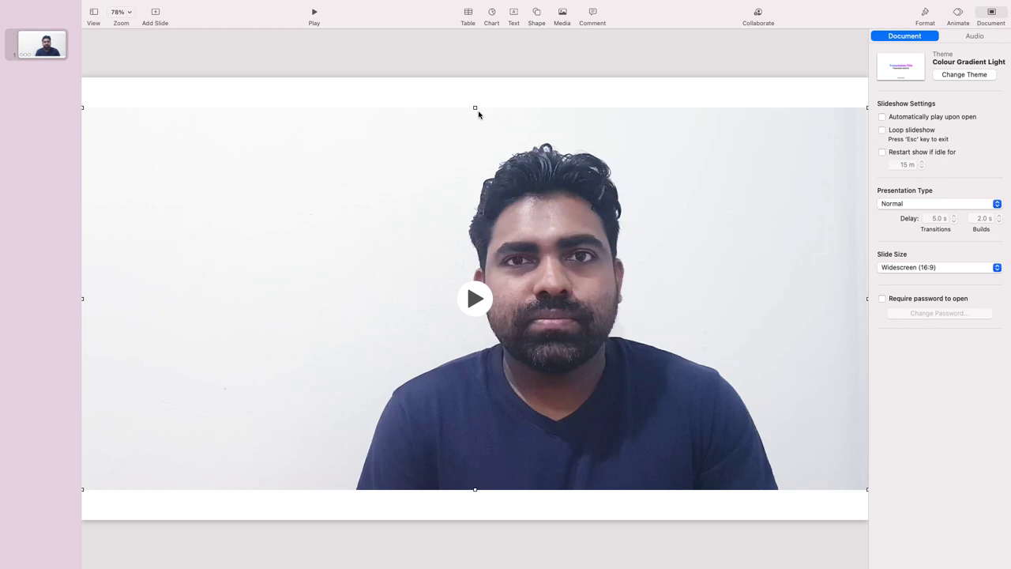
drag(475, 108, 477, 77)
drag(474, 489, 473, 519)
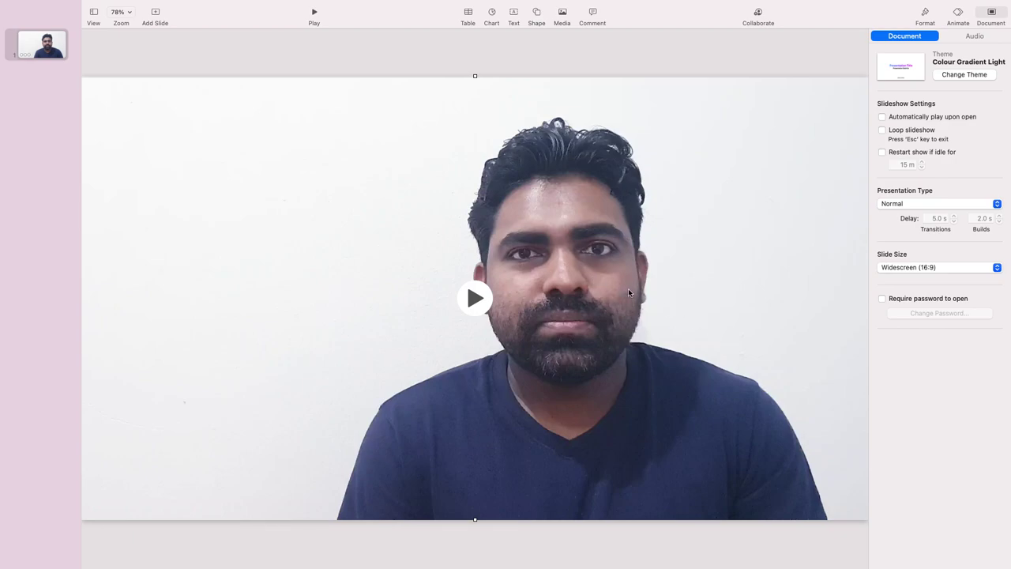
Switch to Finder and look up the pixel dimensions of 20210608_174344.mp4 in its file information
key(ctrl+Left)
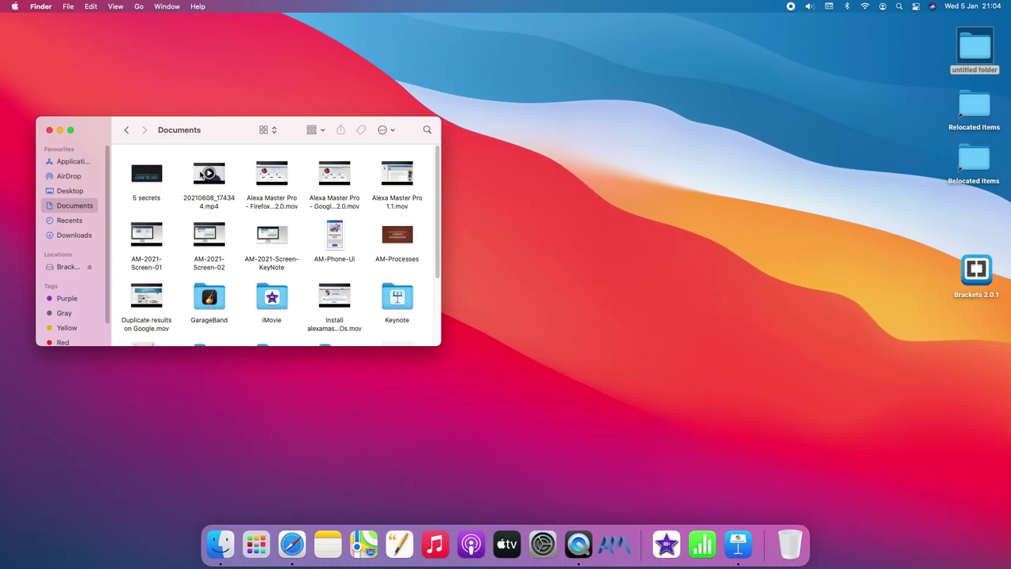
right_click(203, 175)
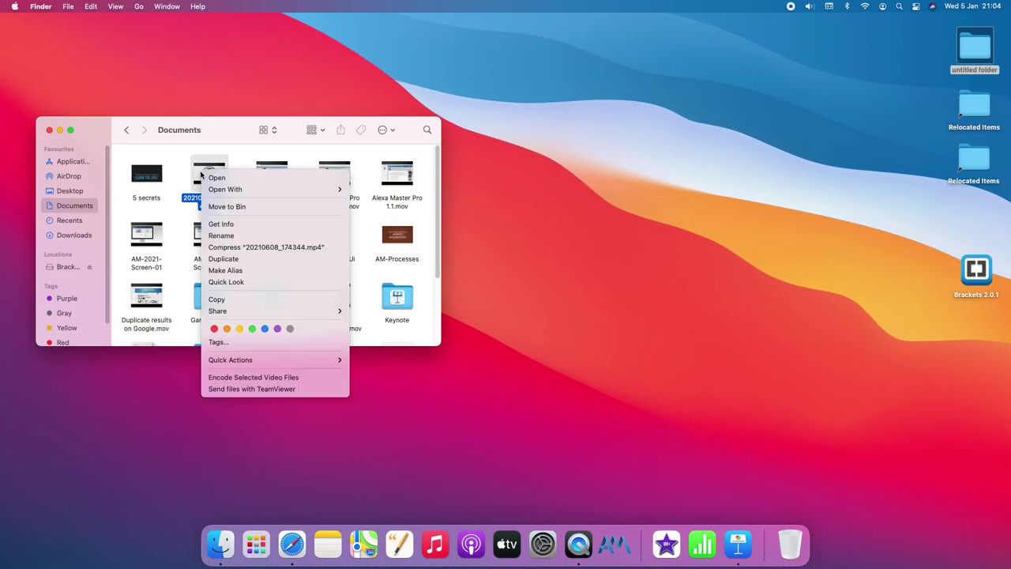
click(227, 227)
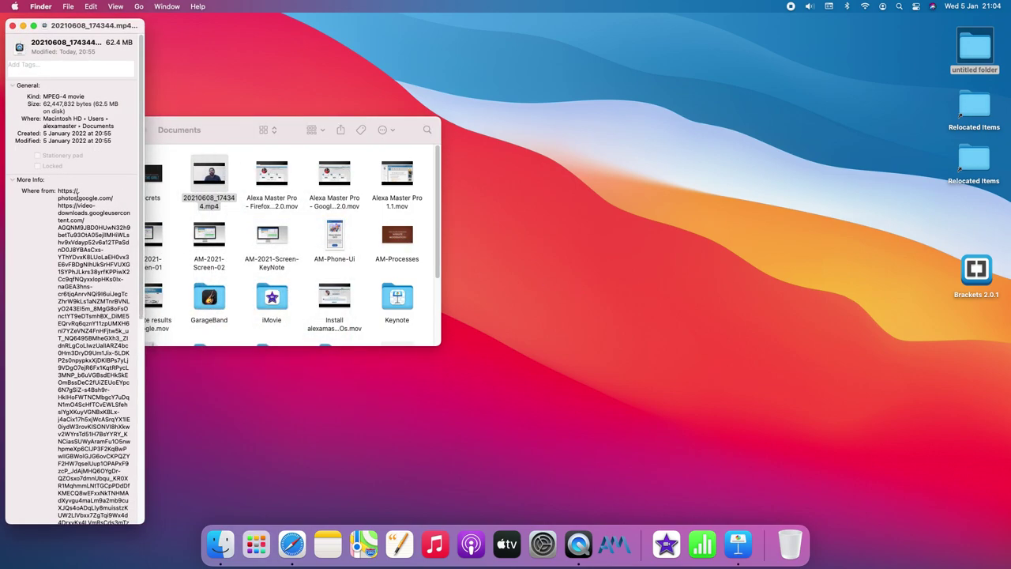
scroll(122, 161, down, 10)
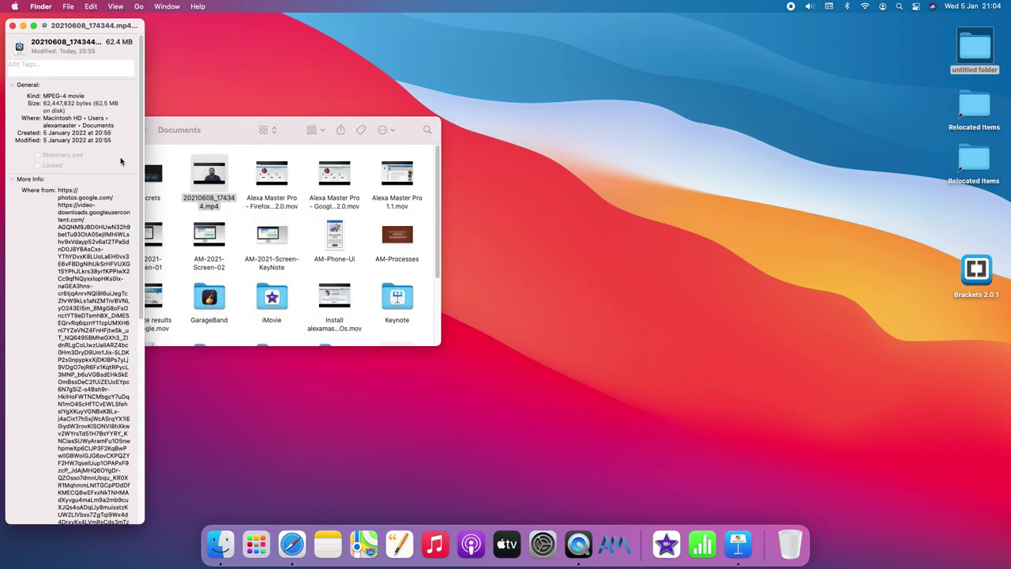
scroll(119, 160, down, 2)
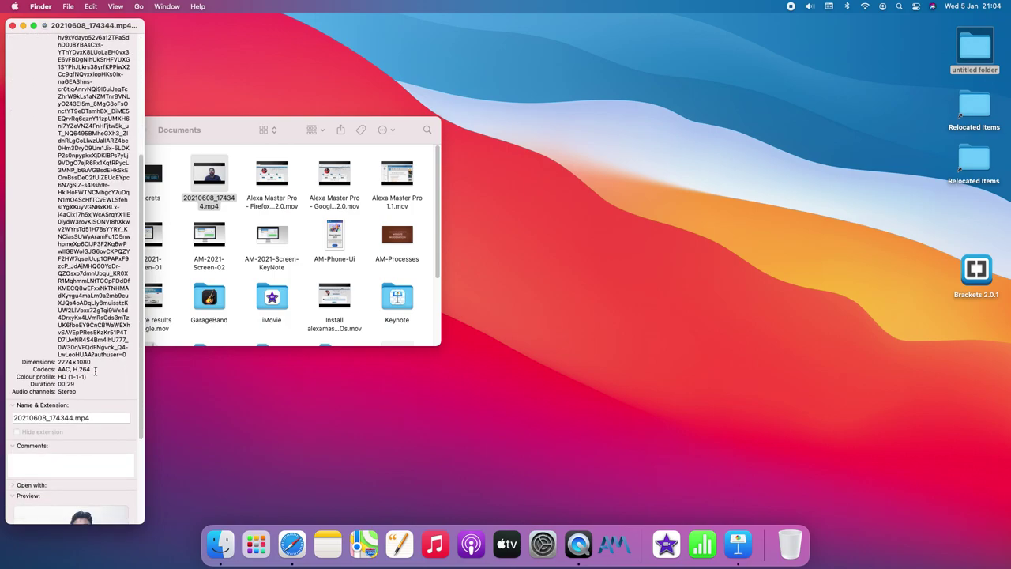
drag(57, 361, 92, 360)
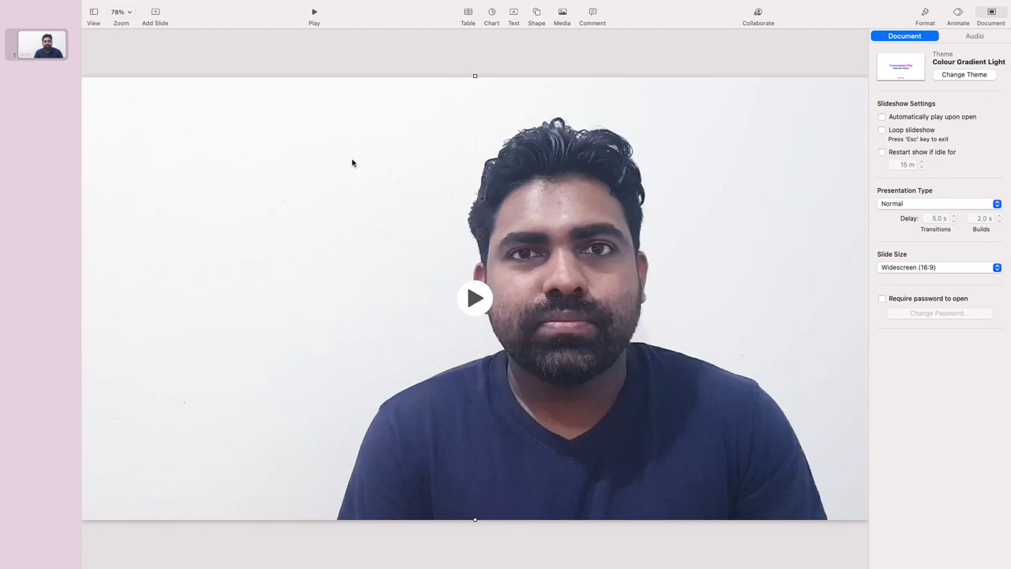
Set a custom slide size with a width of 2224 pts to match the video, and select the movie on the slide
click(922, 267)
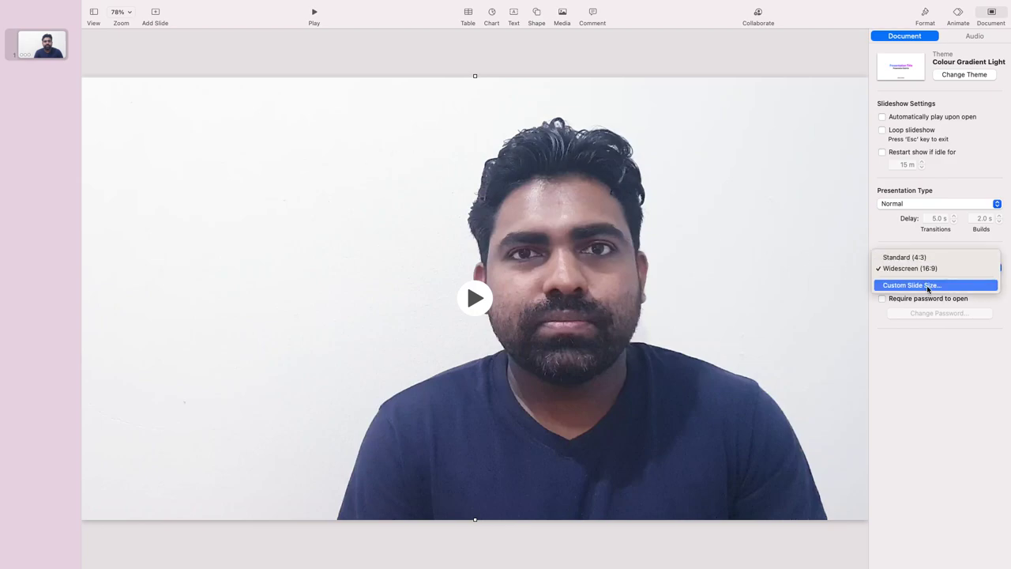
click(928, 286)
click(473, 284)
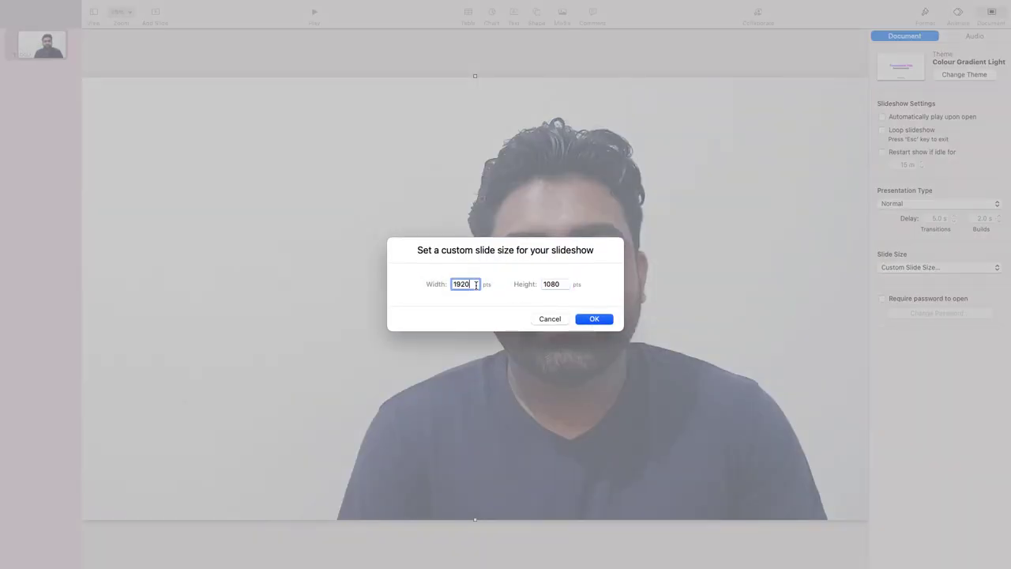
key(ctrl+Left)
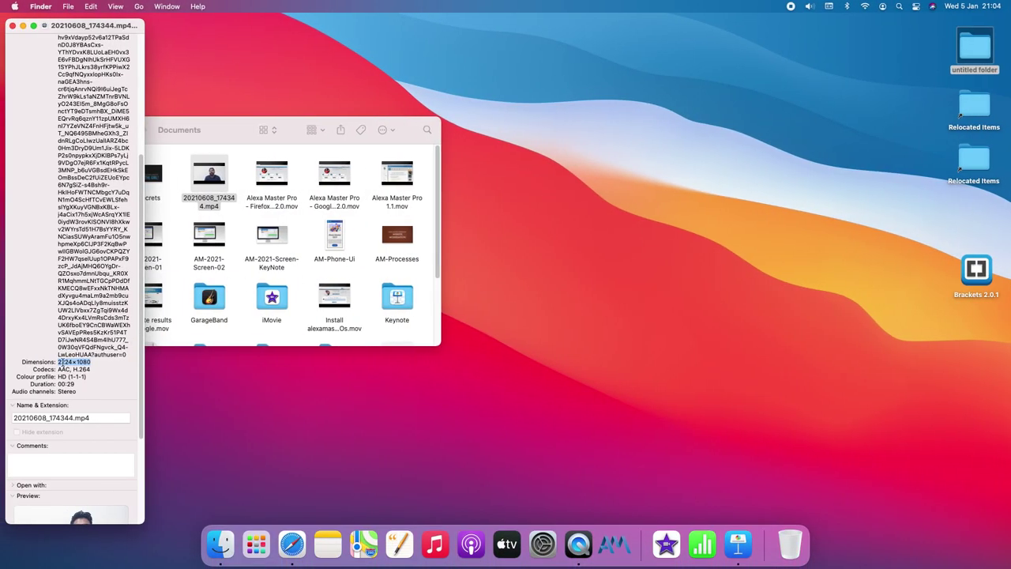
key(ctrl+Right)
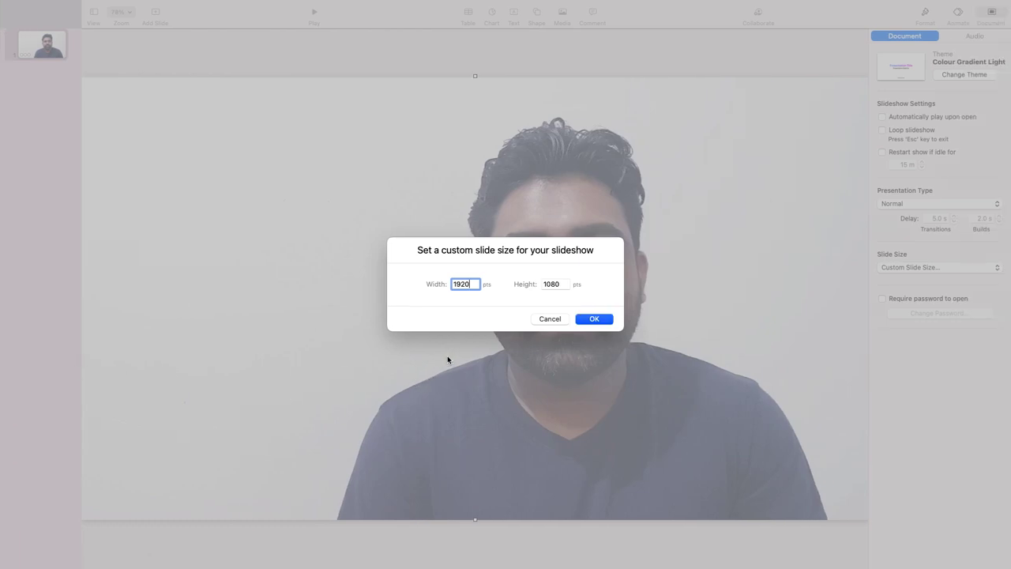
drag(476, 285, 411, 283)
text(2224)
click(597, 320)
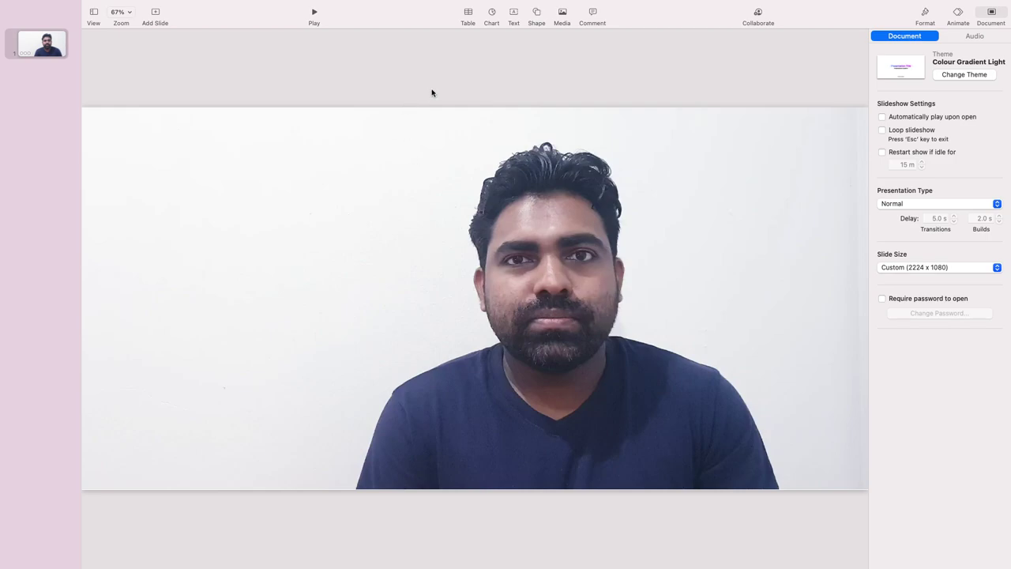
click(599, 215)
drag(748, 232, 748, 234)
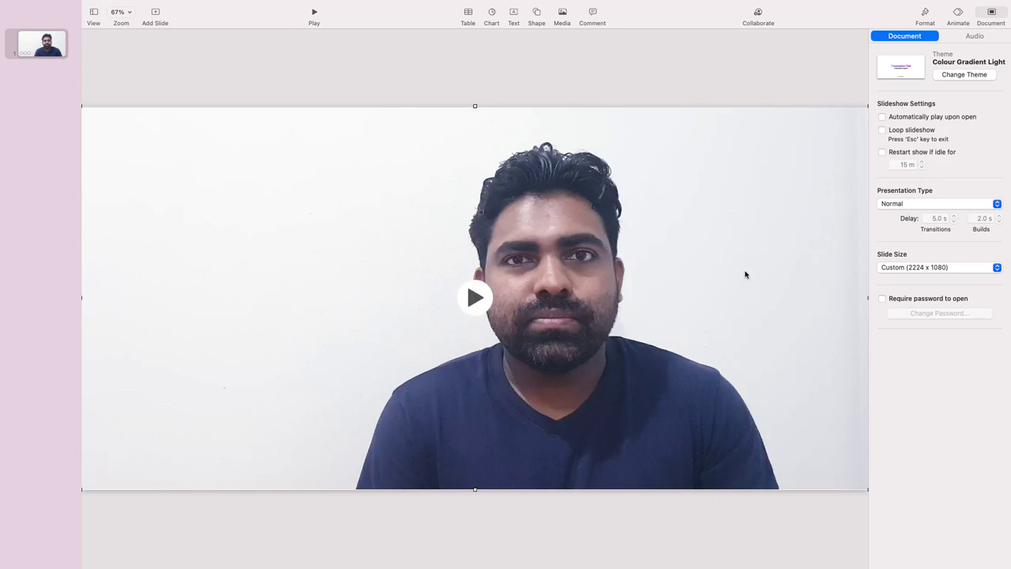
Nudge the movie slightly down to line it up with the slide edges, and preview the slideshow
drag(611, 254, 611, 257)
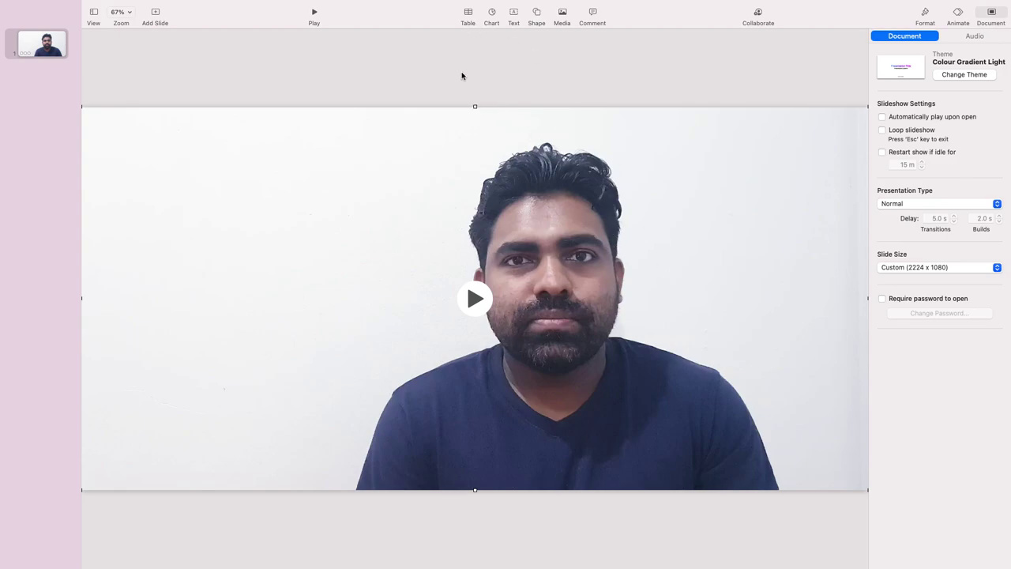
click(385, 103)
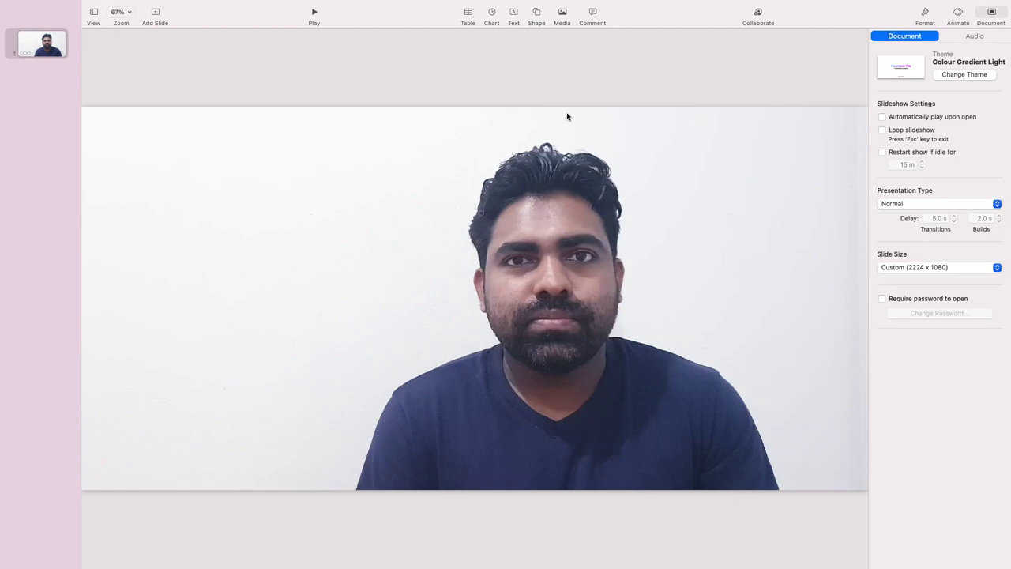
click(534, 148)
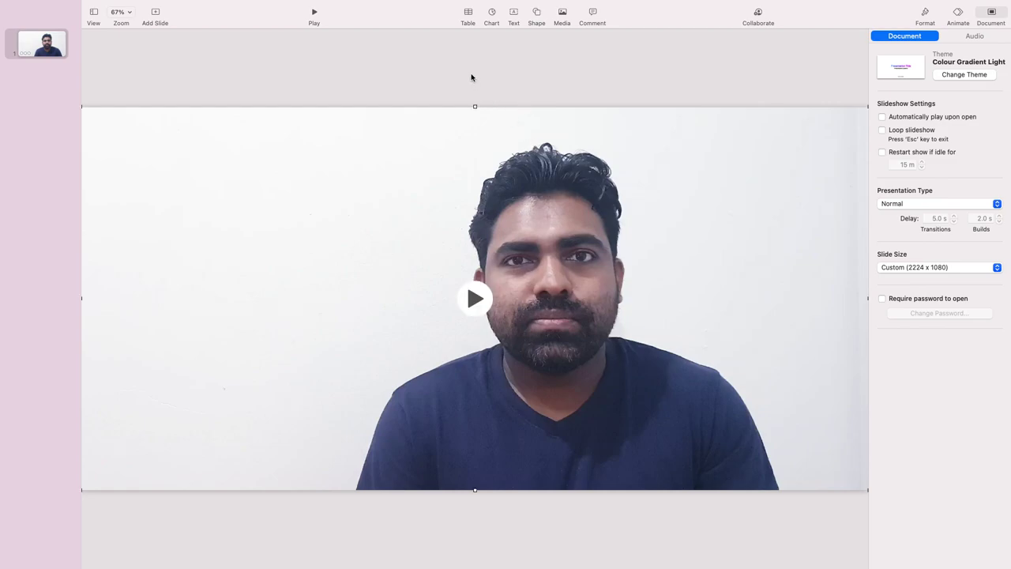
click(313, 14)
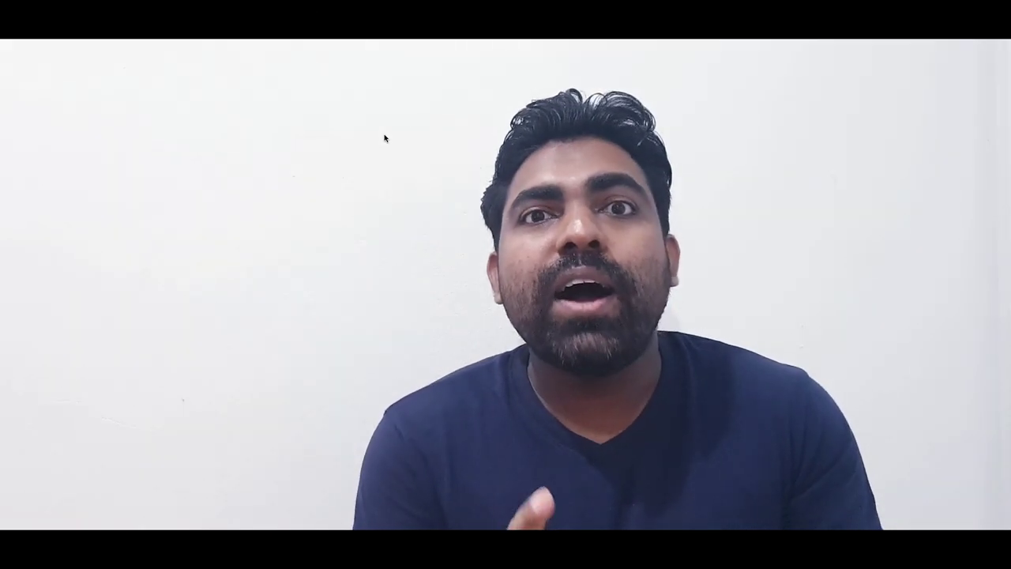
key(Escape)
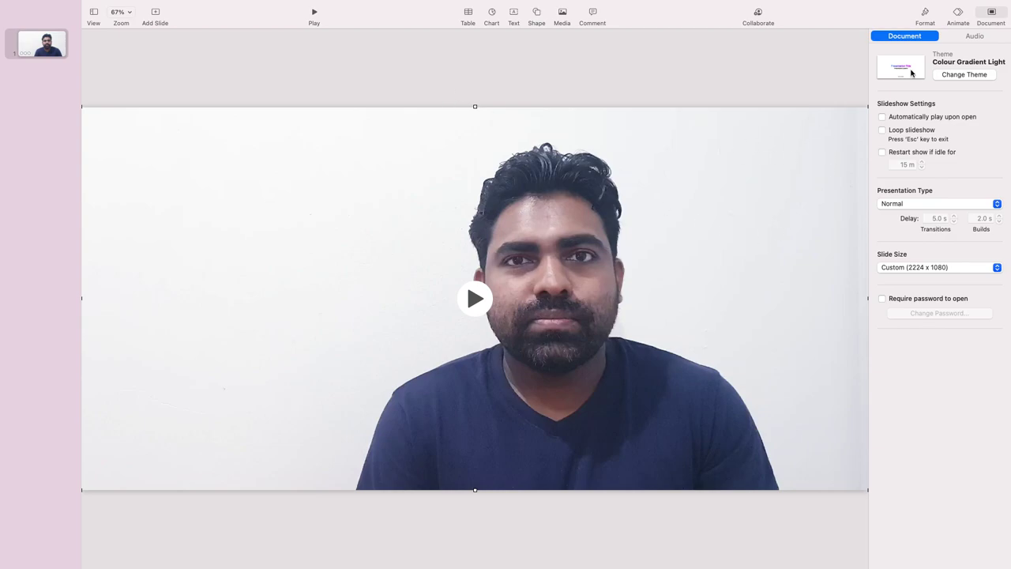
Turn off starting the movie on click and look through its repeat options, leaving Repeat at None
click(926, 15)
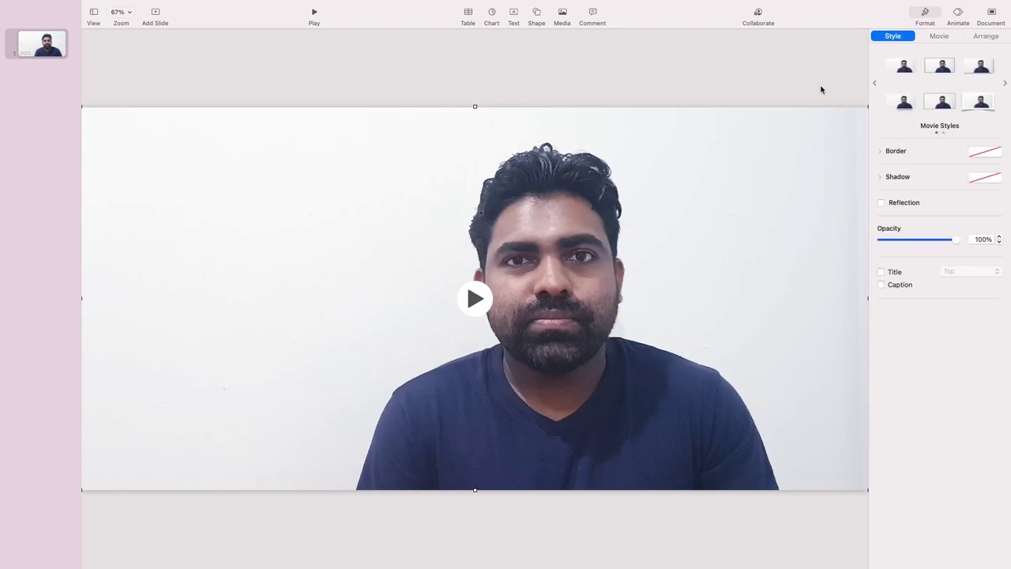
click(944, 41)
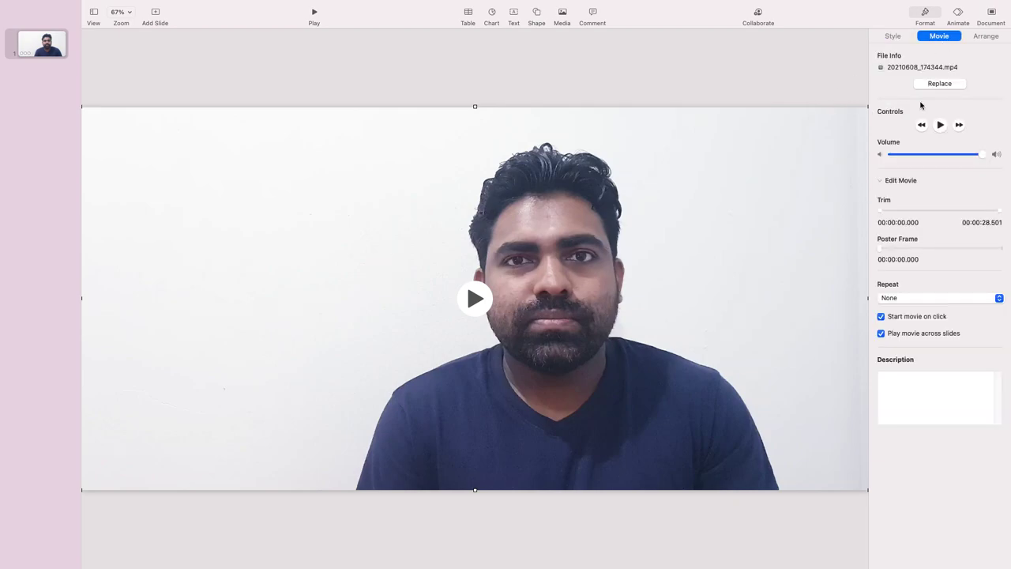
click(882, 317)
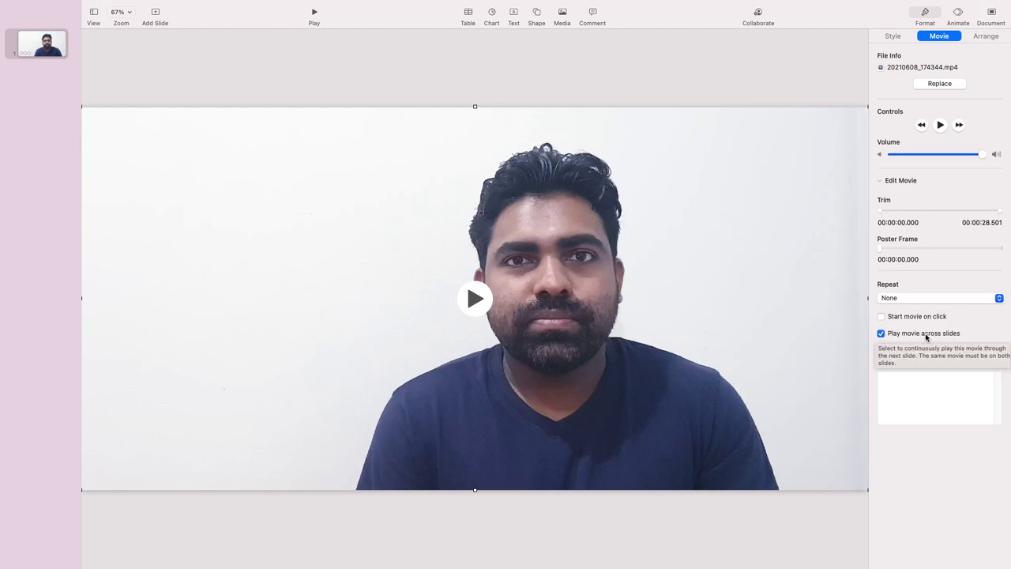
click(921, 298)
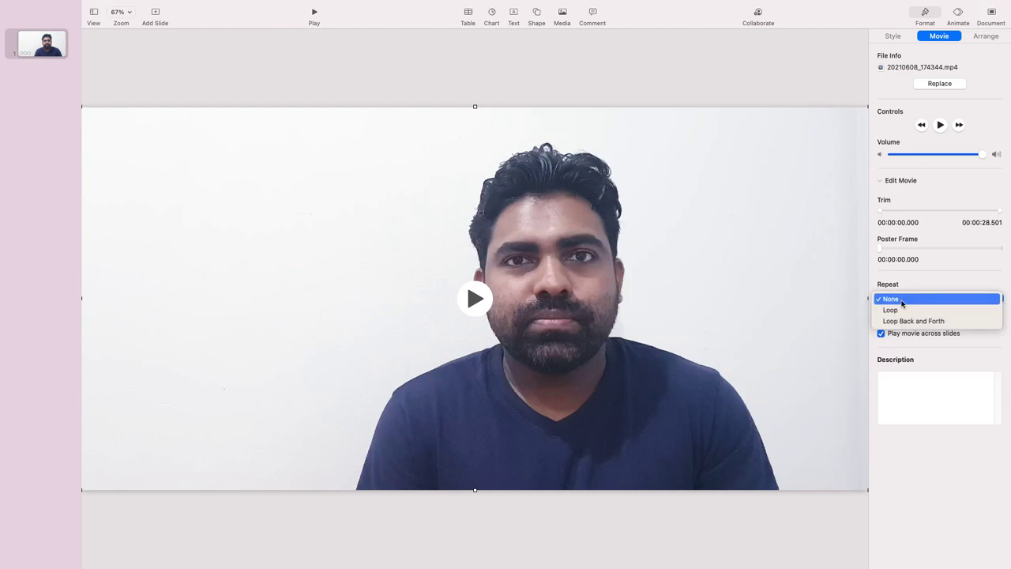
click(790, 88)
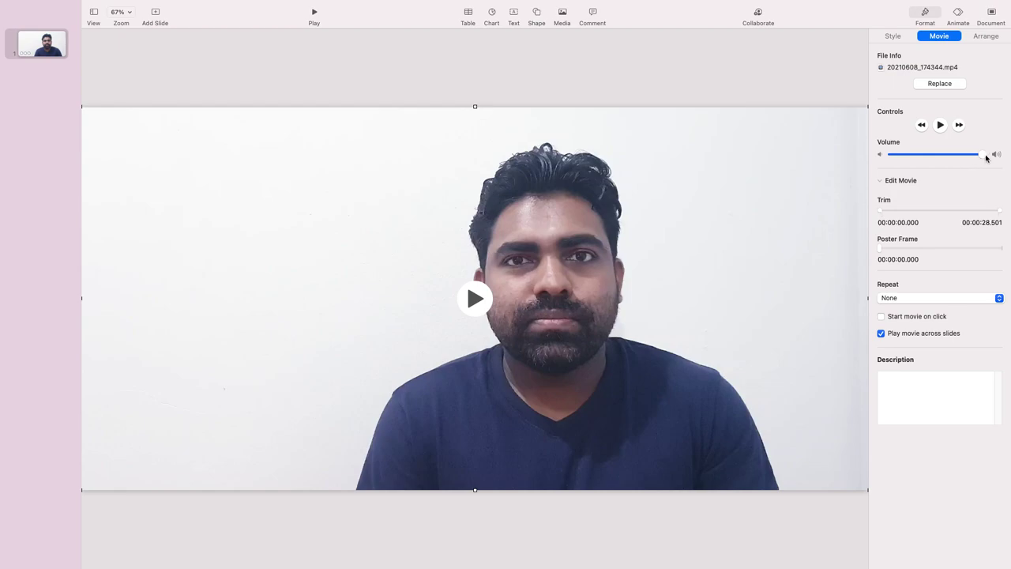
Lower the movie's volume to near the minimum and preview the slideshow again
drag(983, 156, 903, 159)
mouse_move(903, 159)
mouse_down()
mouse_move(984, 158)
mouse_move(900, 159)
mouse_up()
click(334, 86)
click(384, 155)
click(316, 14)
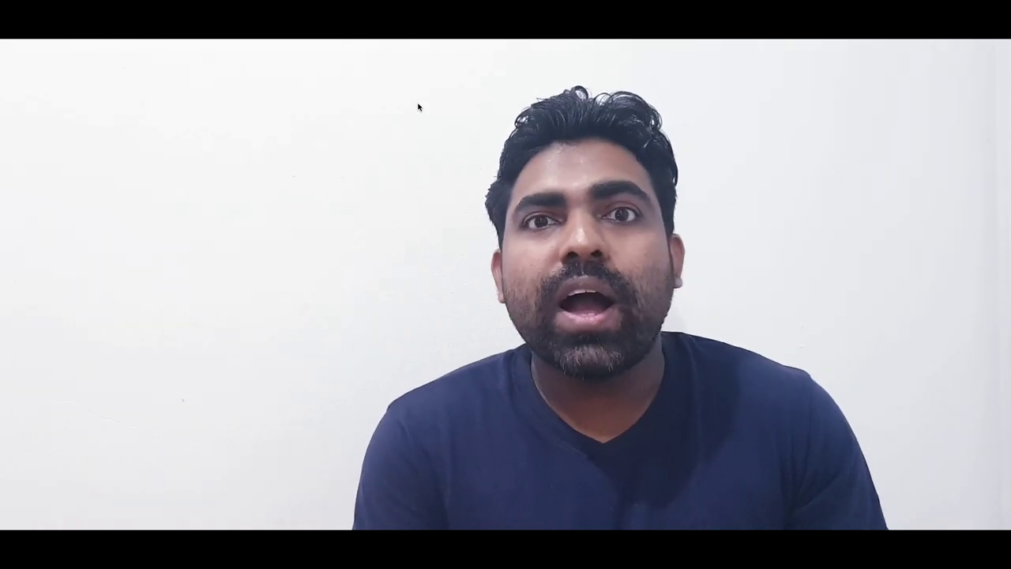
key(Escape)
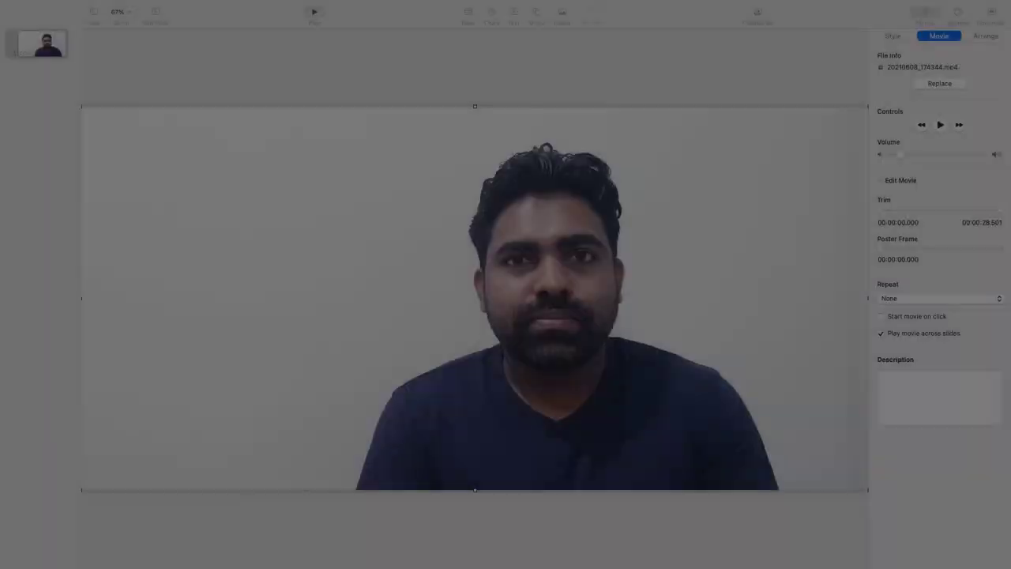
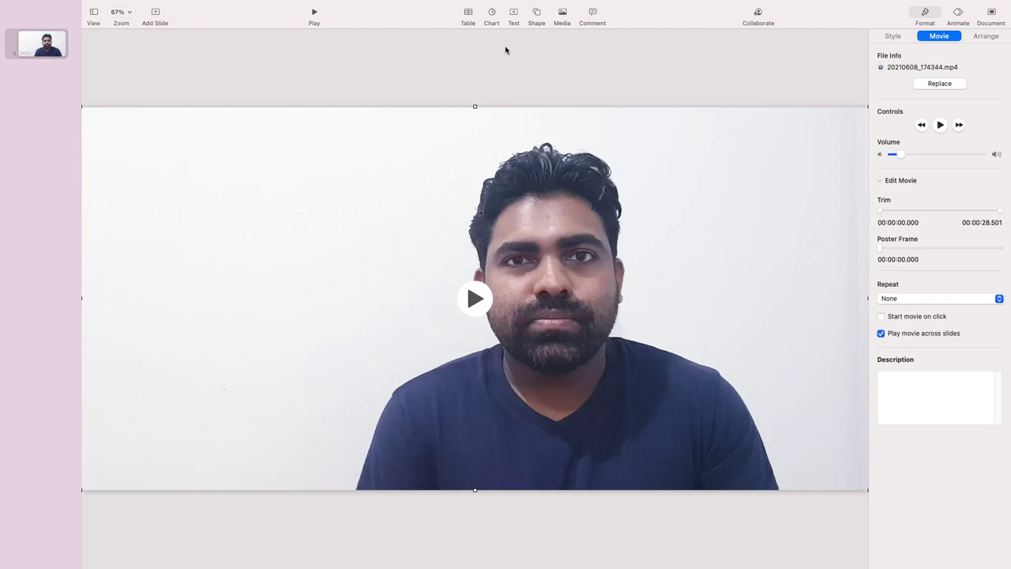
Add a square callout shape from the Basic shapes, place it enlarged beside the man's head, and point its tail at his face
click(535, 13)
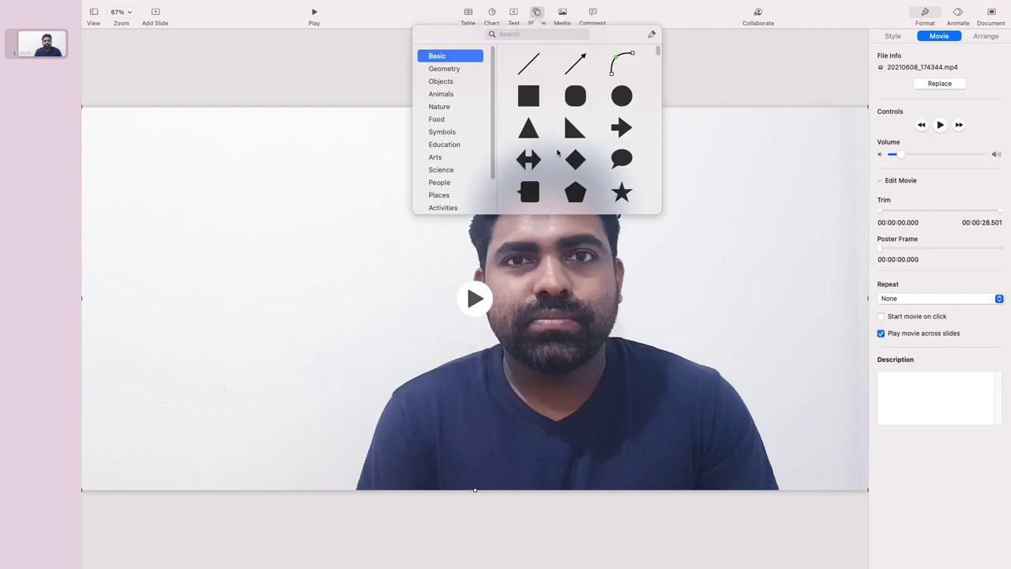
scroll(558, 153, down, 1)
click(532, 182)
drag(474, 302, 403, 331)
drag(293, 264, 266, 244)
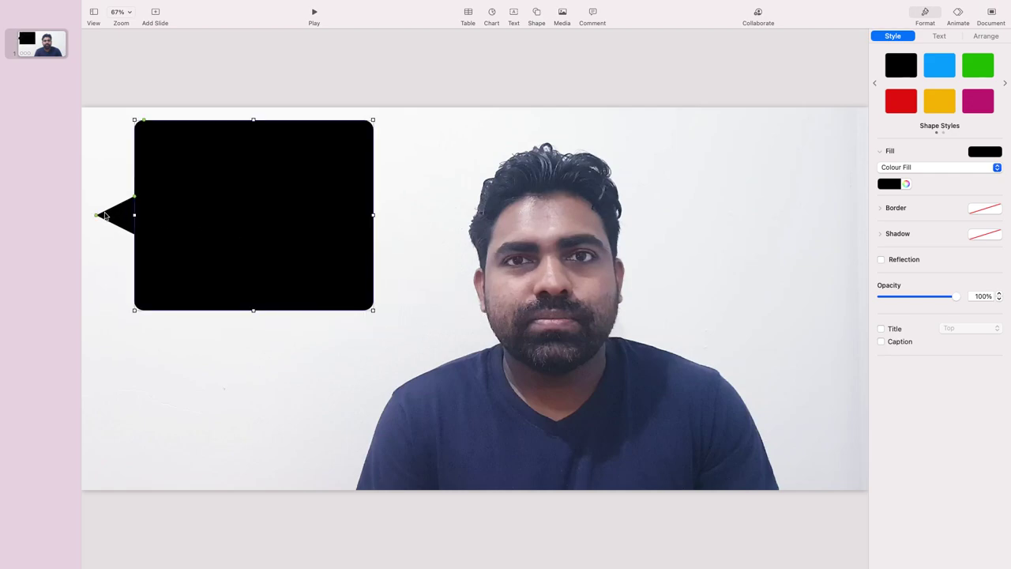
drag(97, 215, 461, 251)
Enter "Happy new year!" in the callout, select the whole text and open its text formatting
double_click(247, 192)
text(Happ)
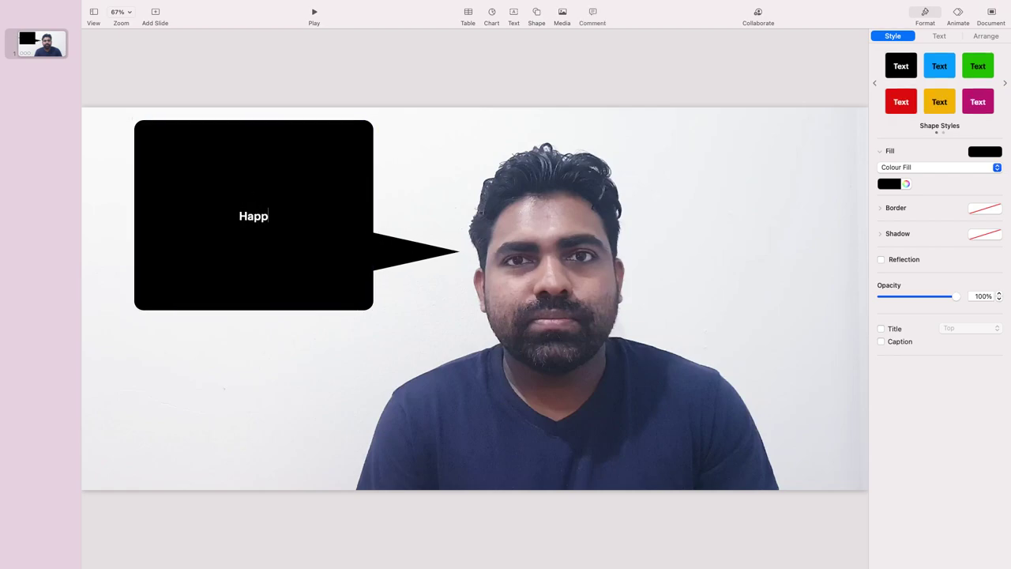
text(y new year!)
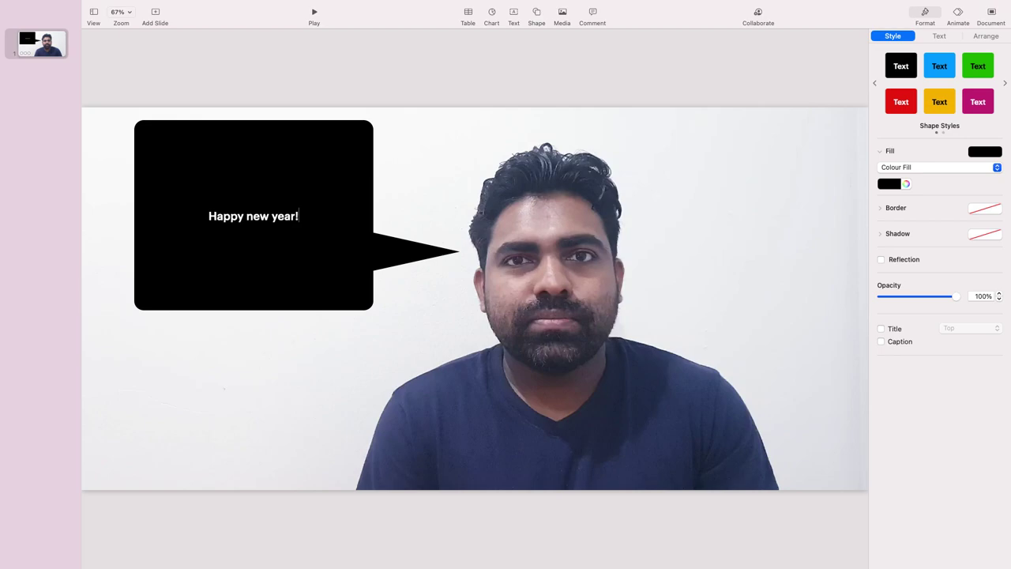
triple_click(281, 214)
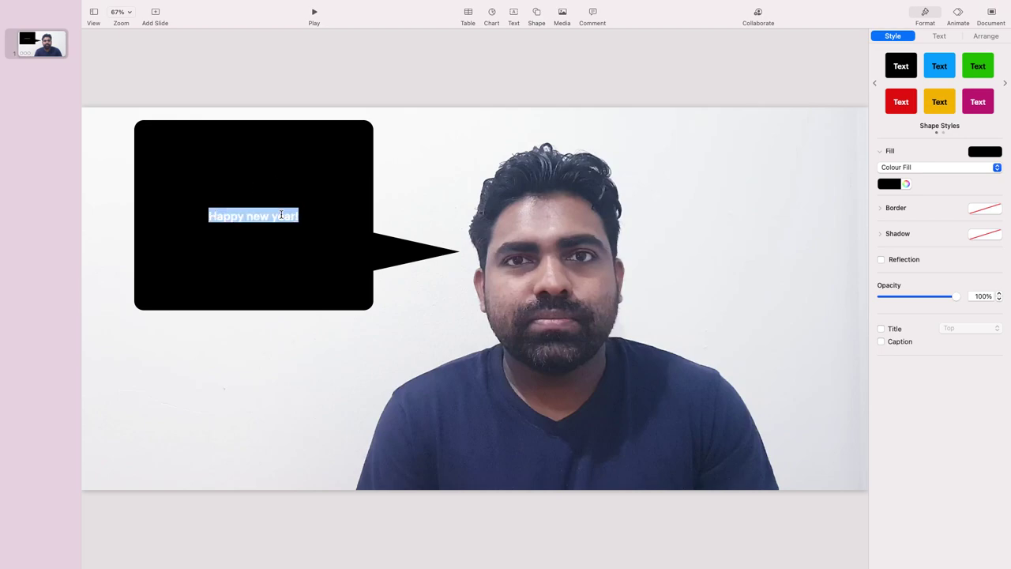
click(940, 39)
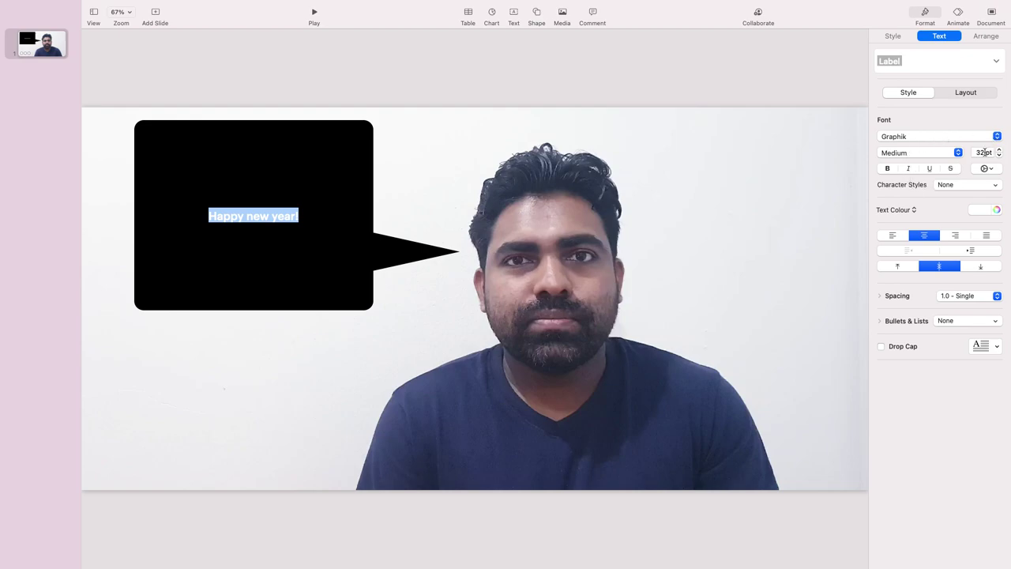
Enlarge the callout text to 58 pt and try the Druk Wide font in Medium Italic
click(1000, 151)
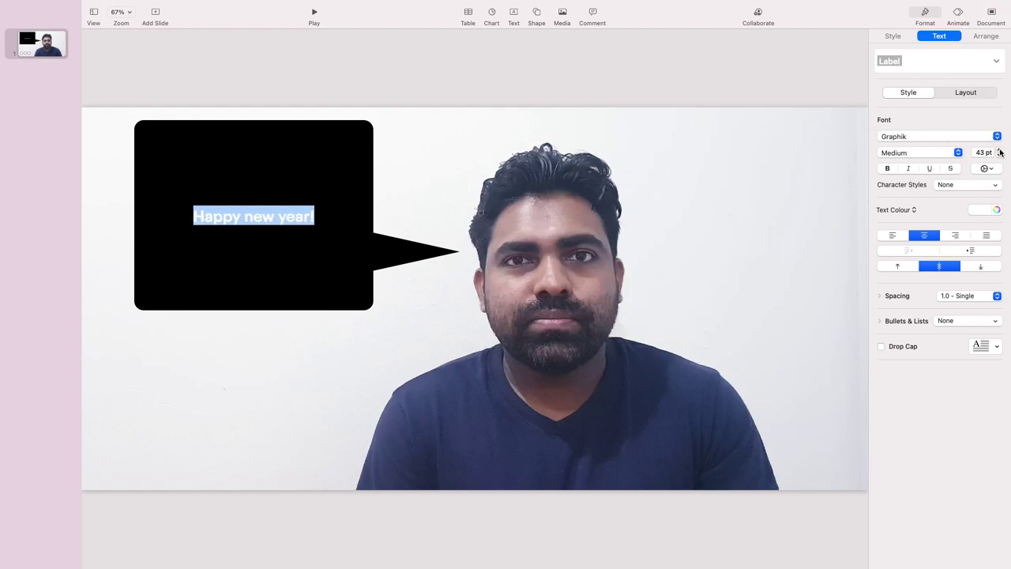
click(953, 138)
click(936, 65)
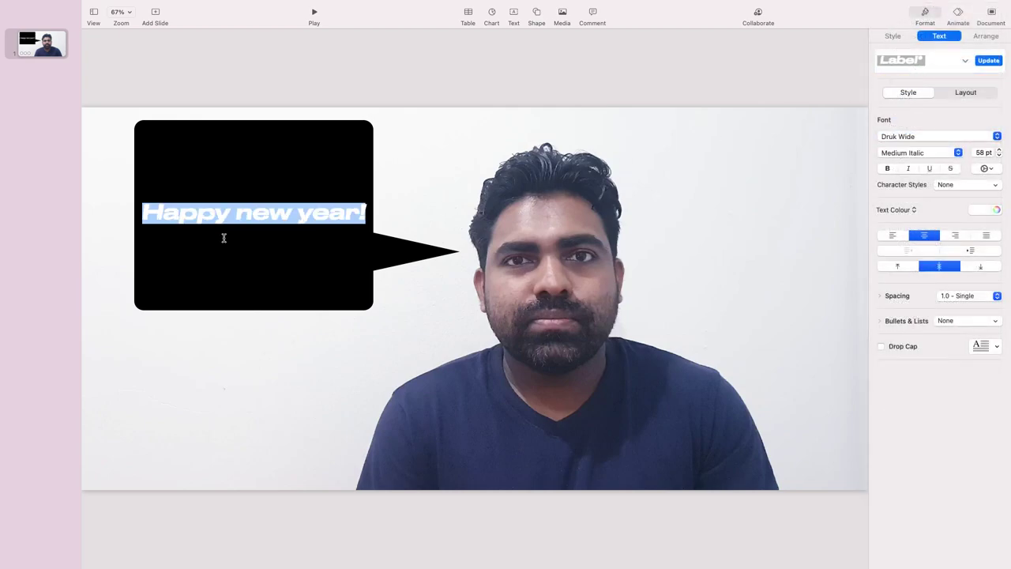
Set the callout text to Hoefler Text at 150 pt
click(947, 141)
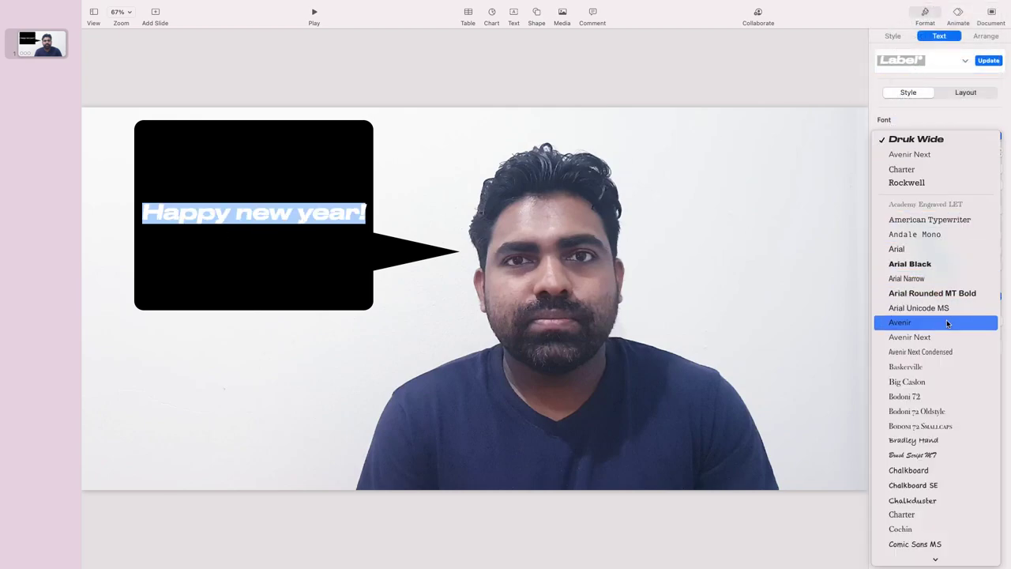
scroll(936, 330, down, 5)
click(914, 426)
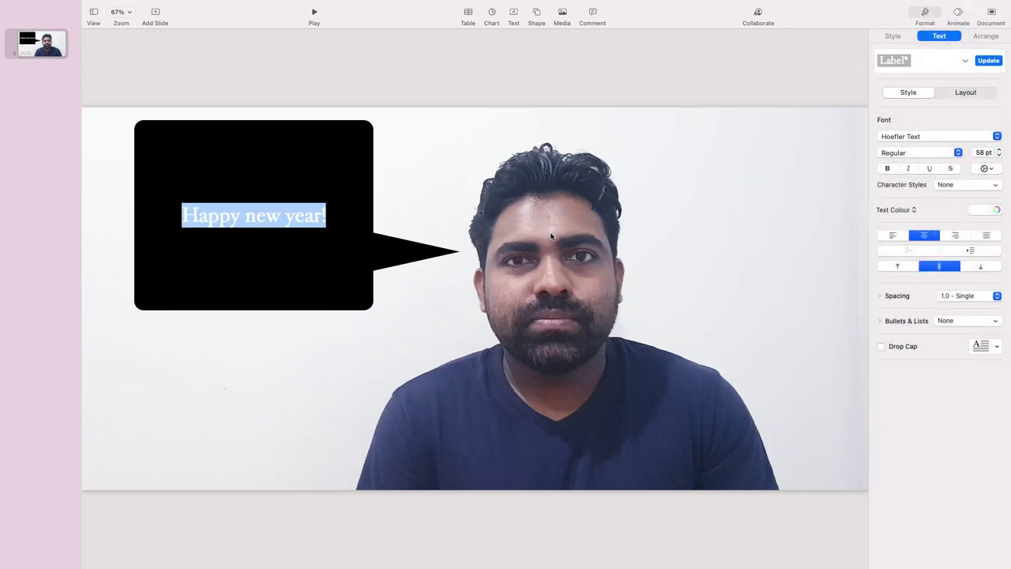
click(978, 152)
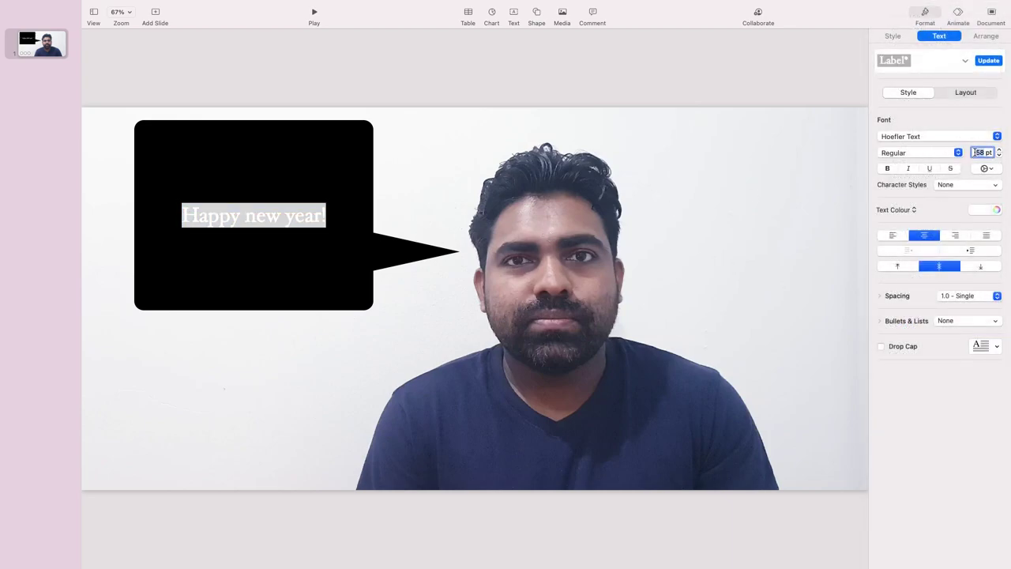
text(150)
key(Return)
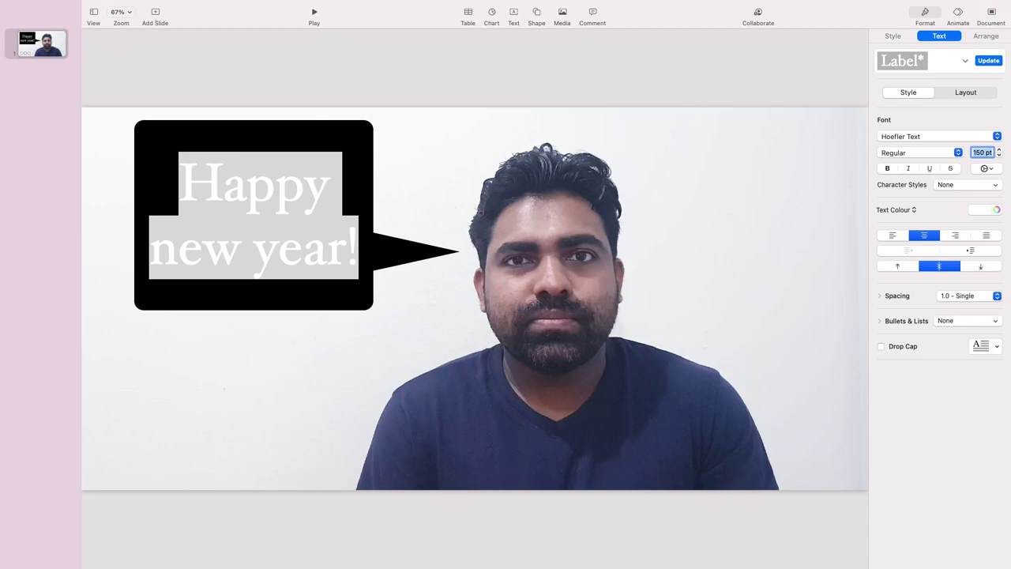
Select the callout shape and change its fill to the orange-yellow preset colour
click(363, 101)
click(352, 164)
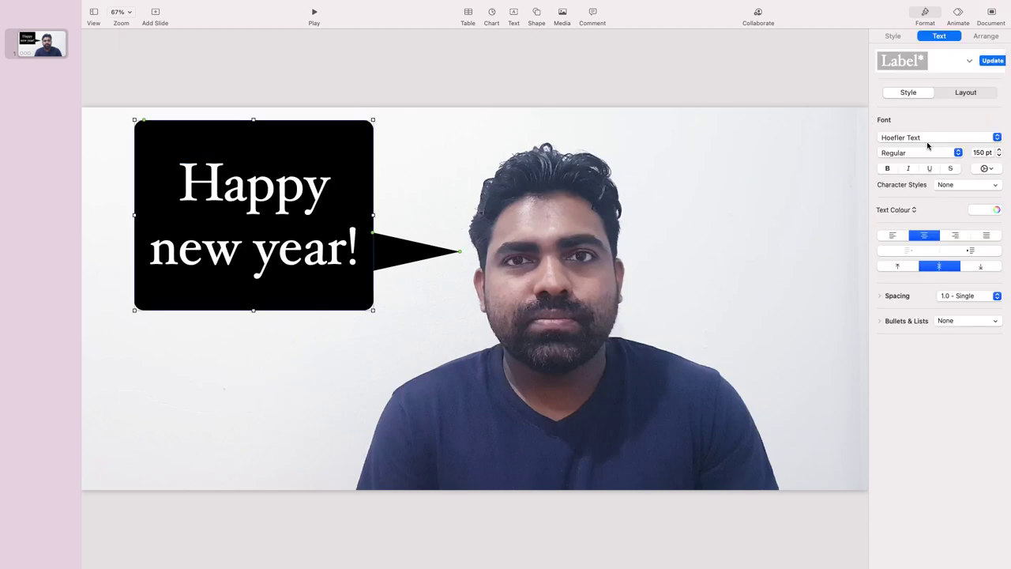
click(893, 36)
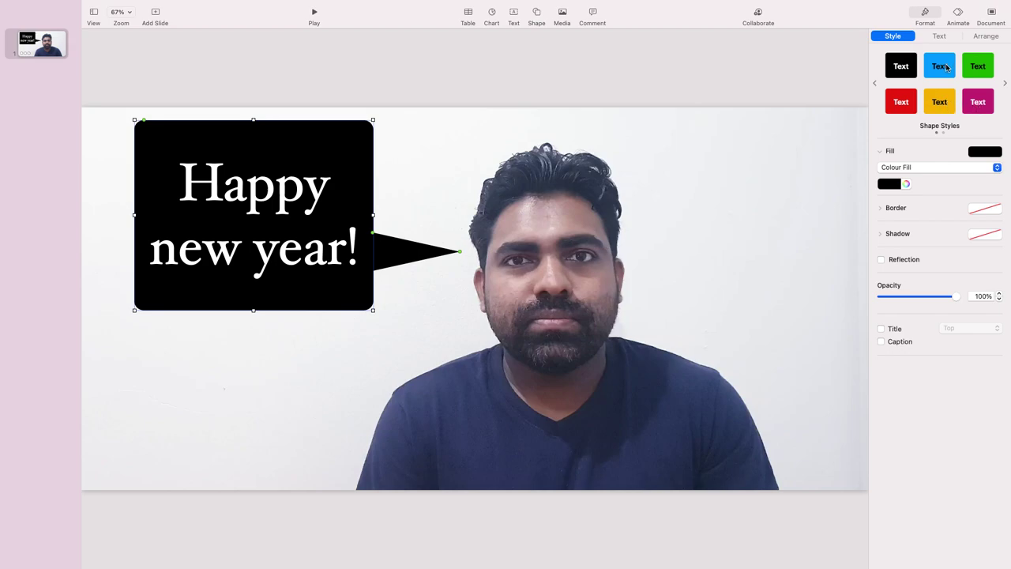
click(992, 153)
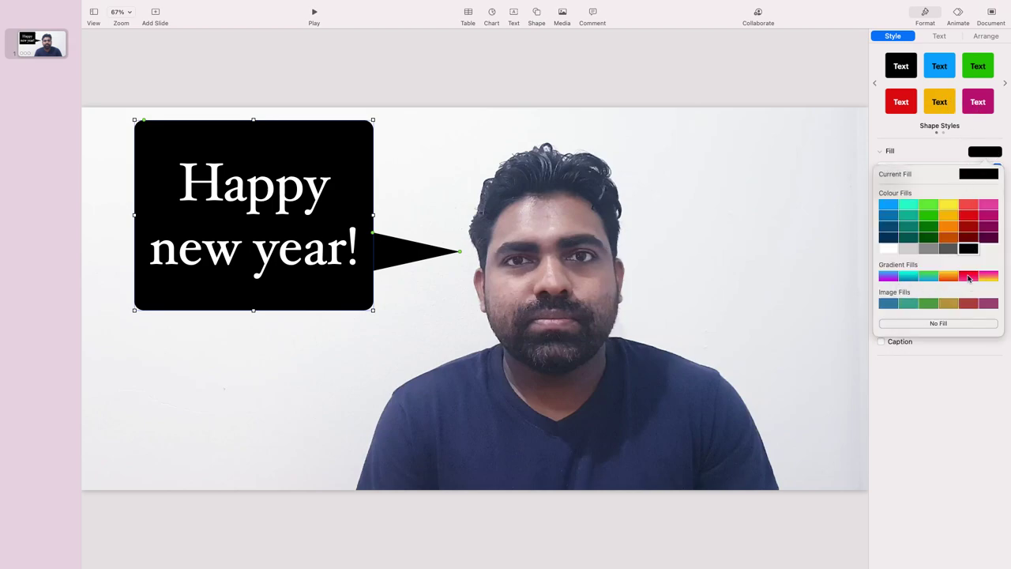
click(946, 218)
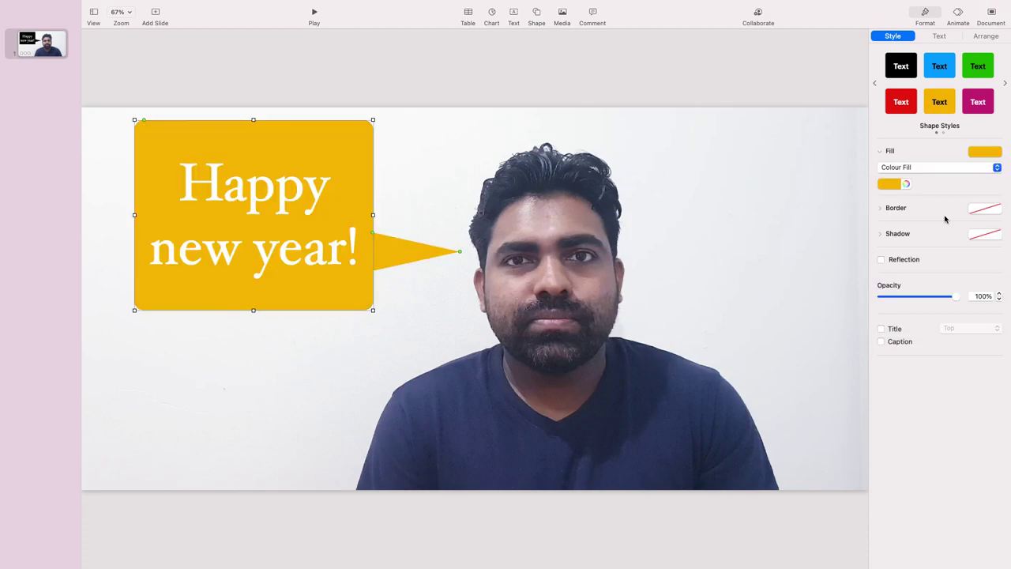
Deselect the callout and play the slideshow to preview it over the movie
click(409, 72)
click(316, 194)
click(330, 88)
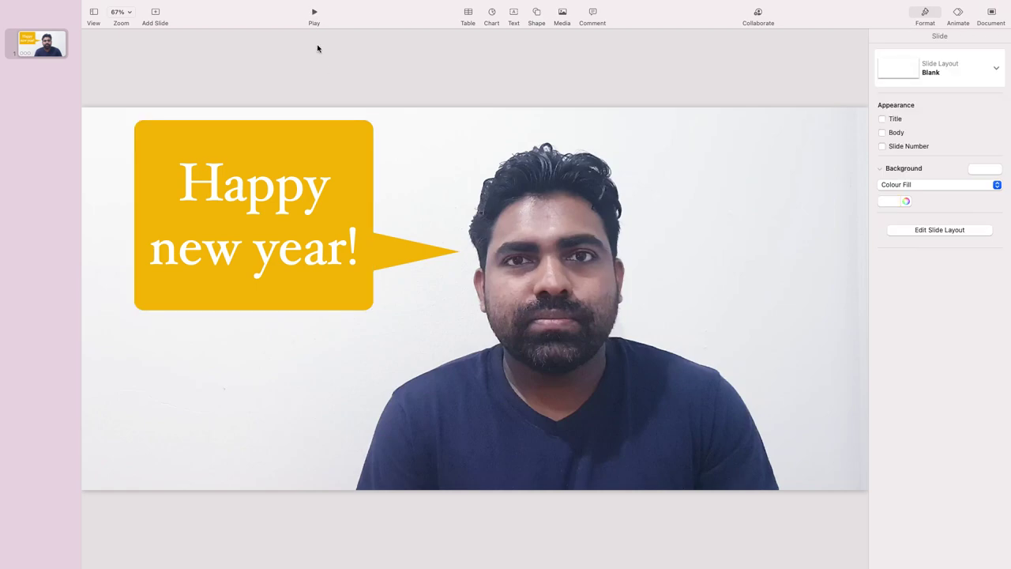
click(313, 14)
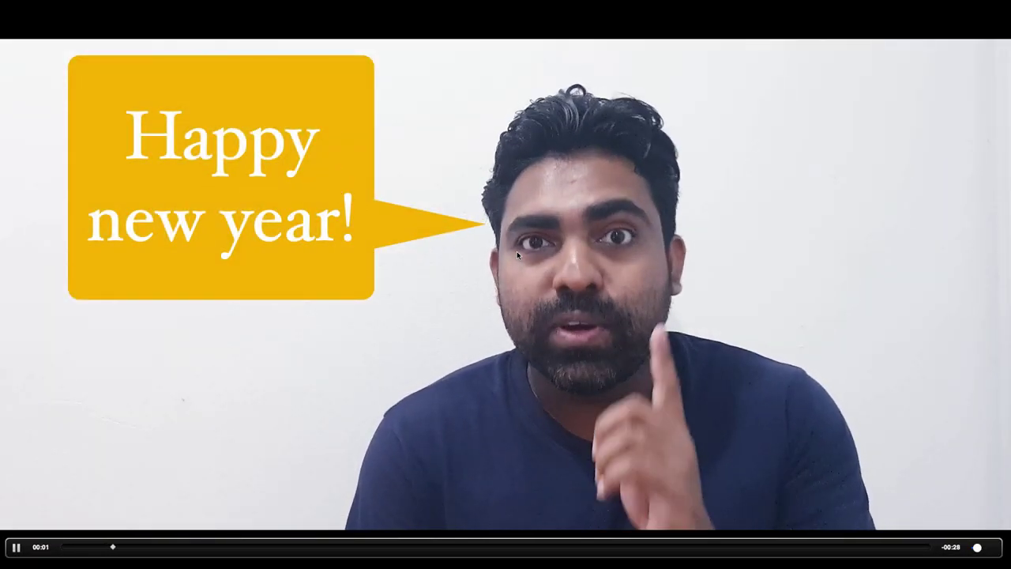
key(Escape)
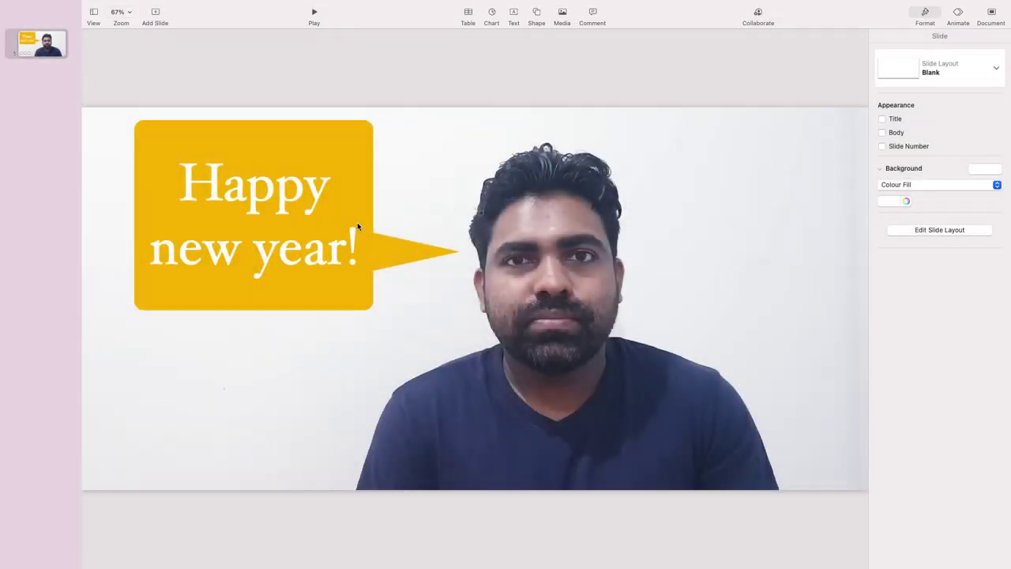
Select the callout and look through its Build In, Action and Build Out animation settings
click(354, 226)
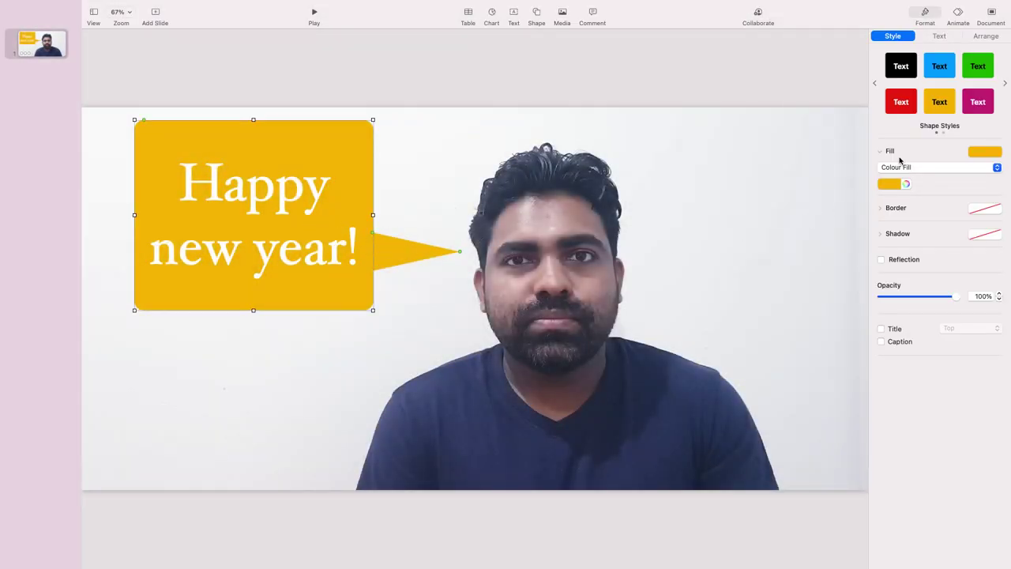
click(963, 15)
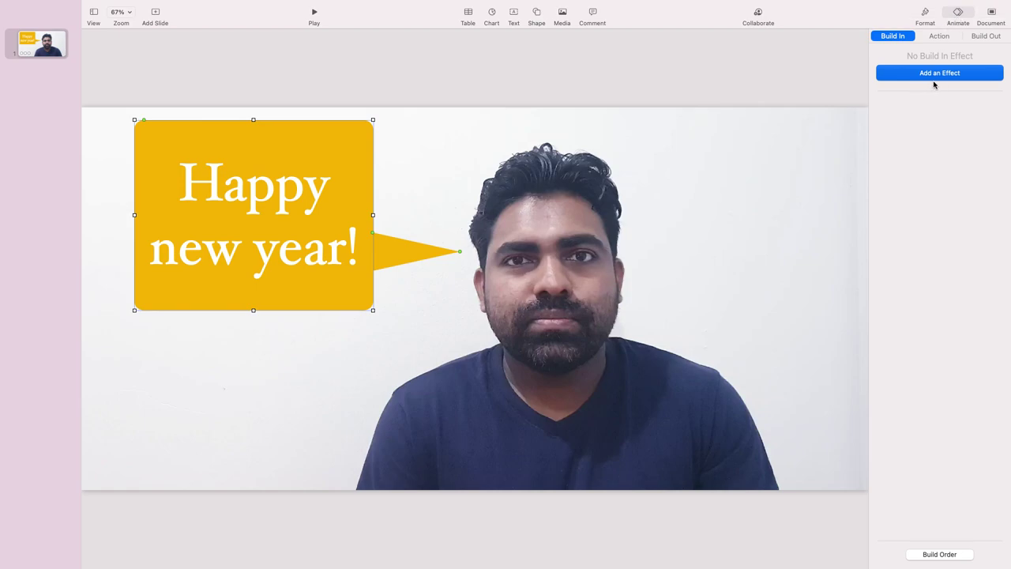
click(278, 92)
click(297, 153)
click(940, 40)
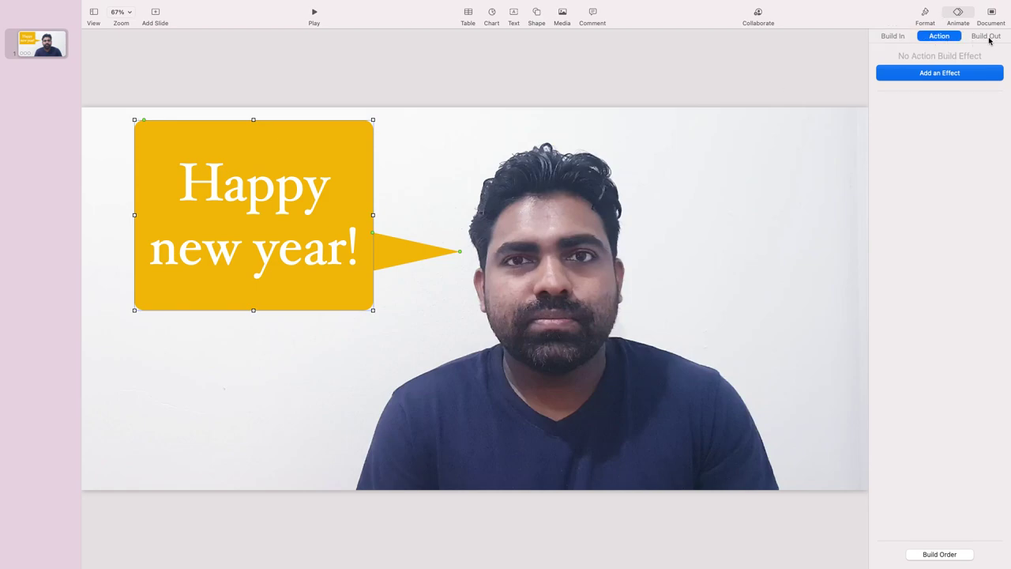
click(989, 39)
click(894, 36)
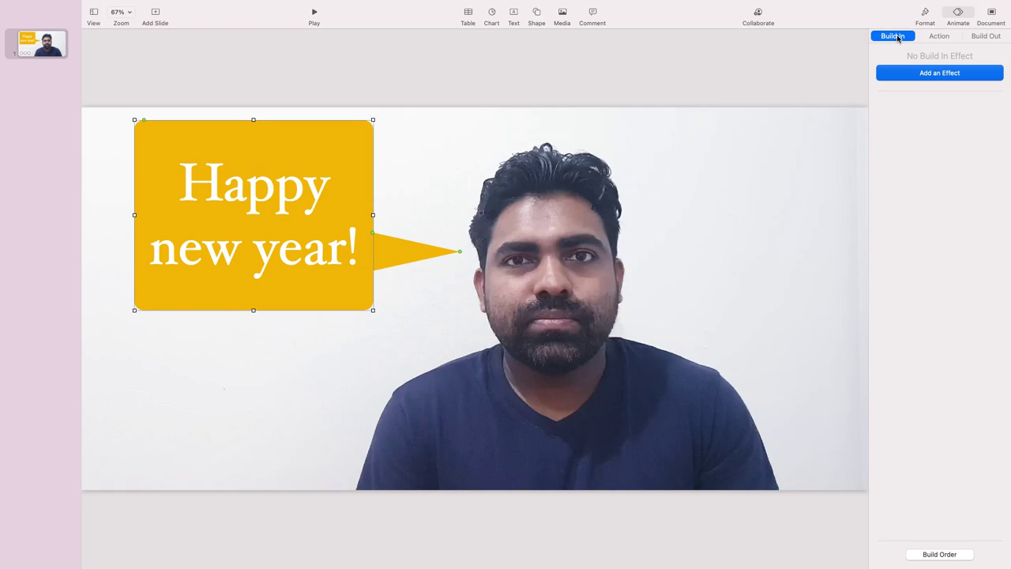
Preview the Appear, Dissolve, Fade and Scale, Keyboard and Wipe build-in effects on the callout
click(924, 75)
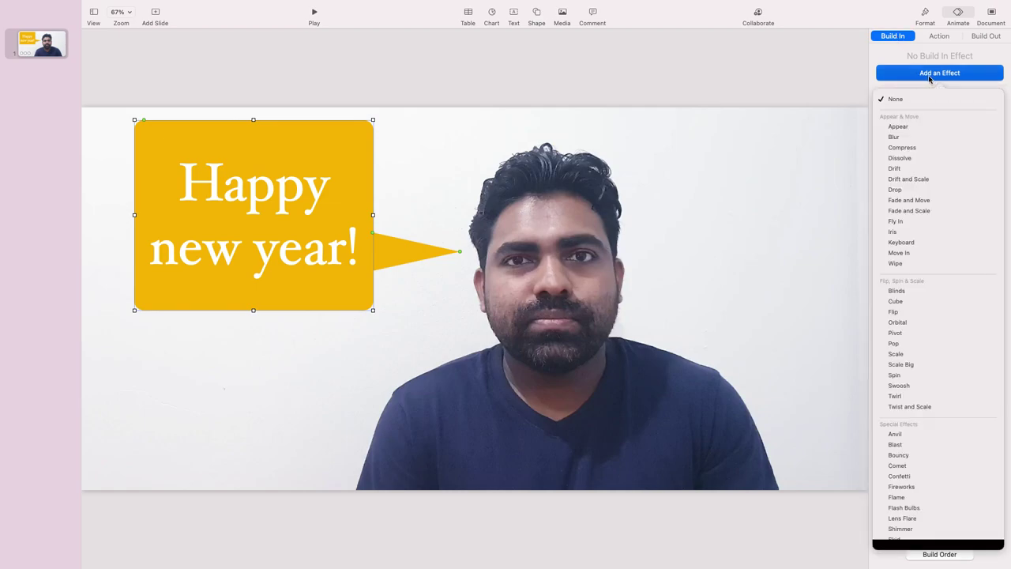
mouse_move(922, 126)
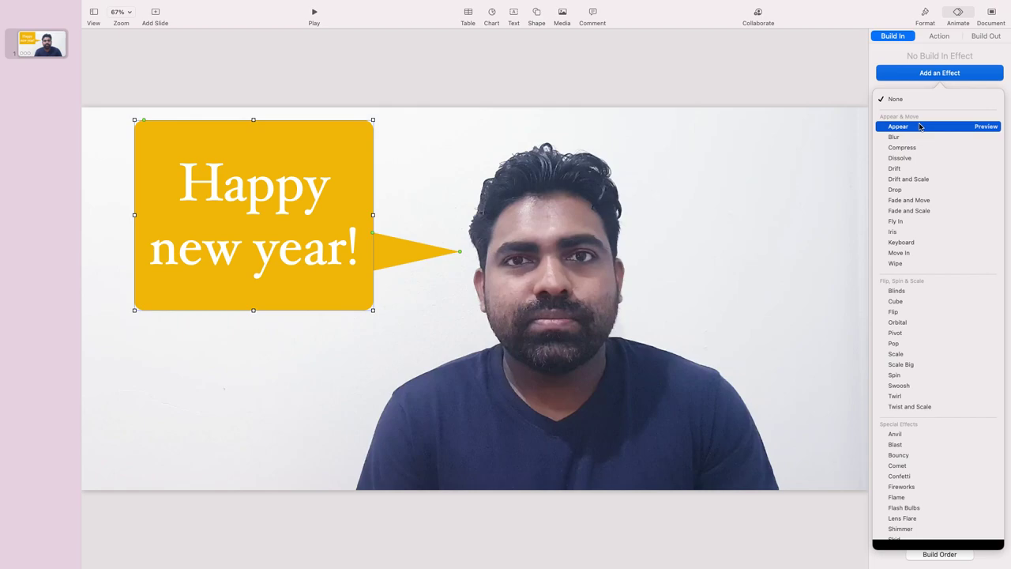
click(986, 127)
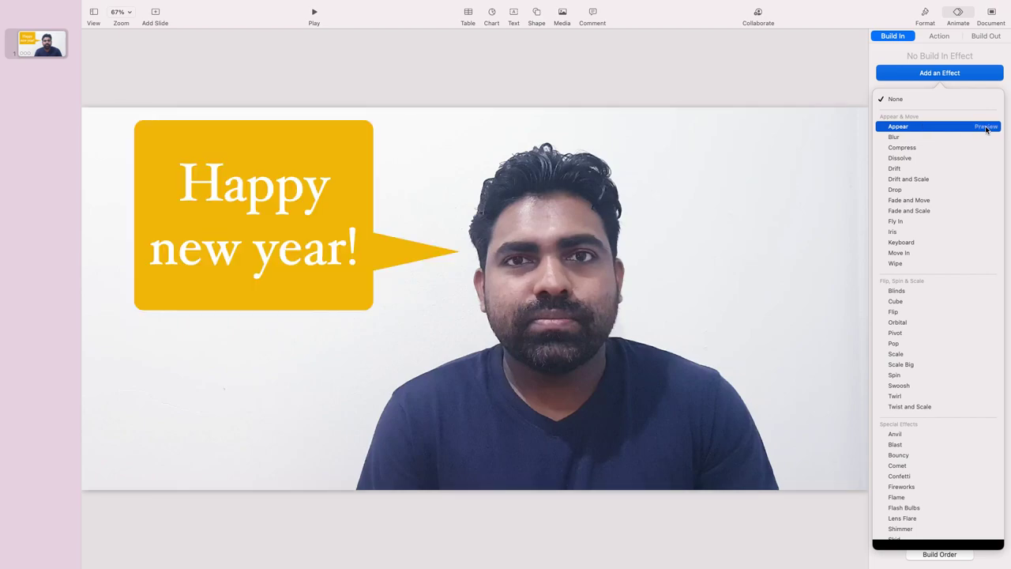
click(982, 159)
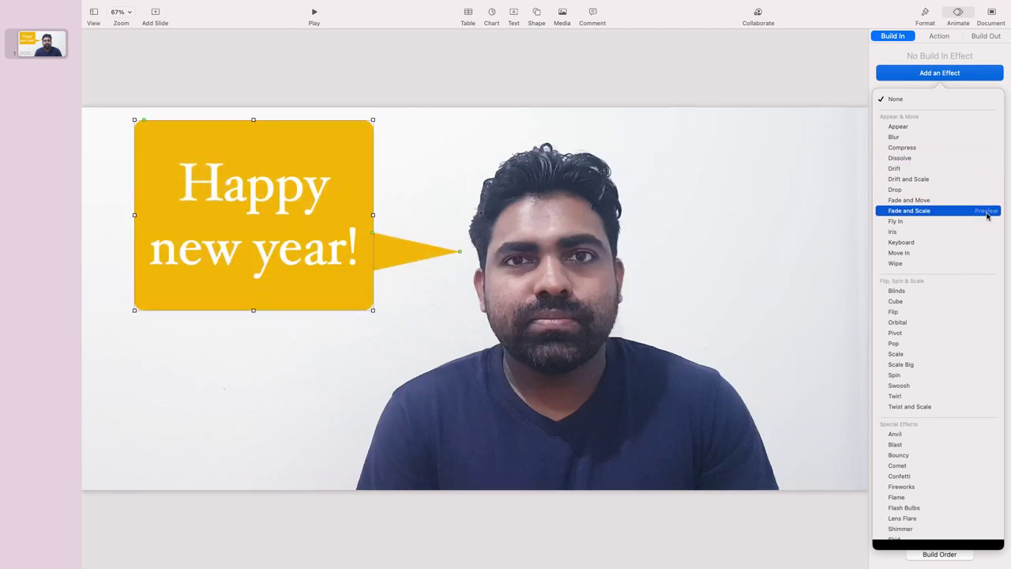
click(986, 212)
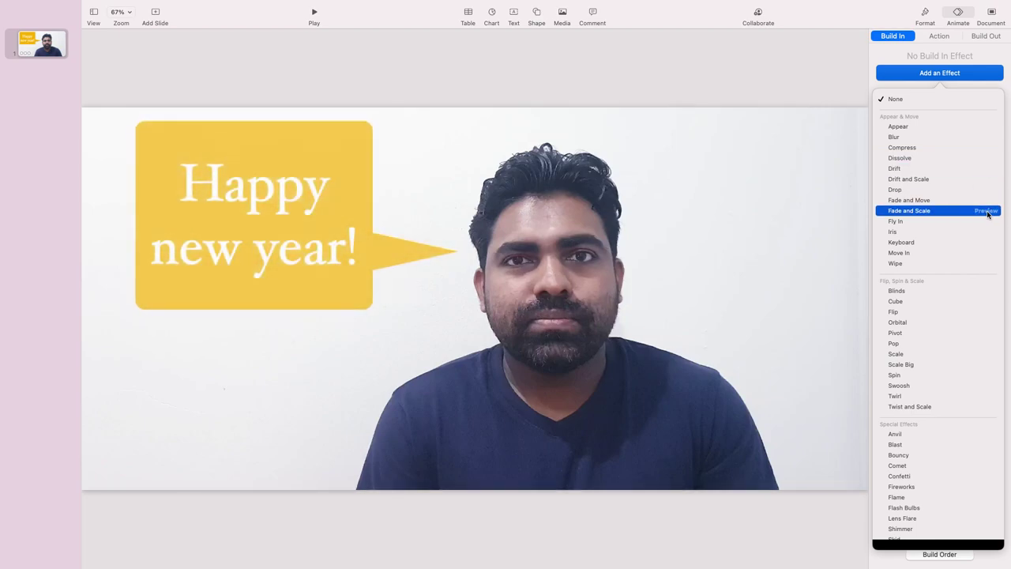
click(986, 243)
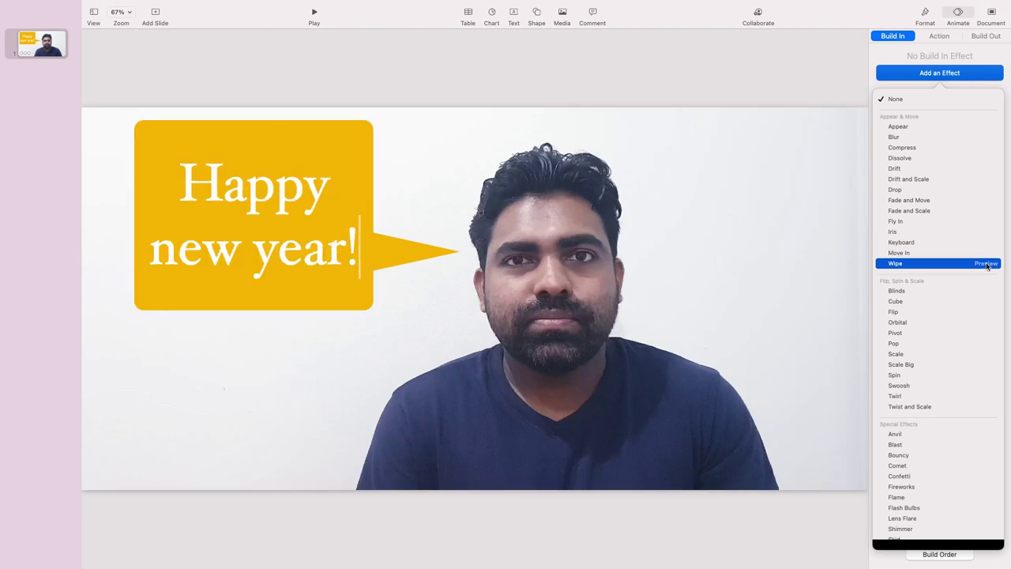
click(992, 264)
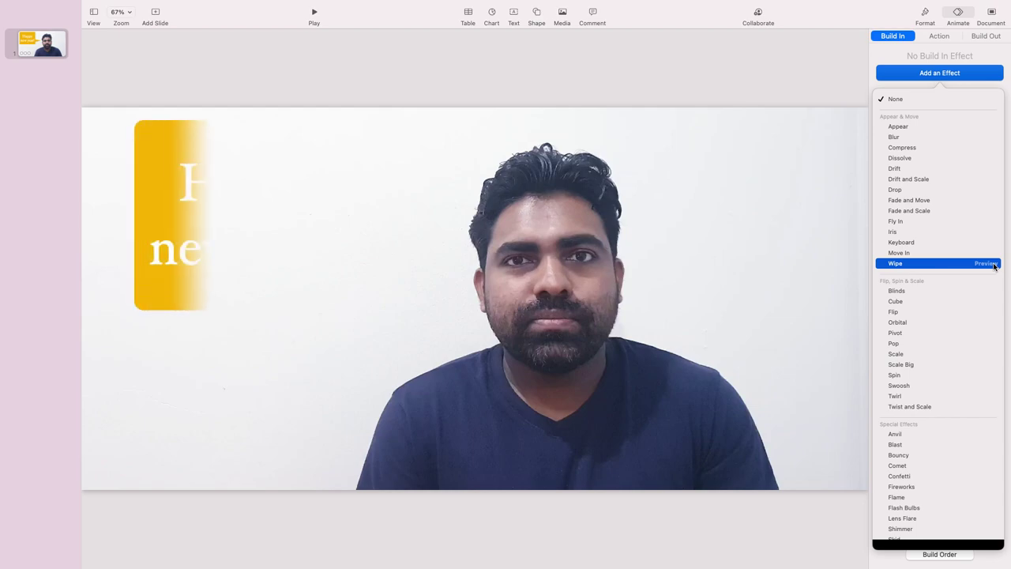
Preview the Lens Flare, Flame and Fireworks build-in effects, and apply Fireworks to the callout
scroll(963, 332, down, 2)
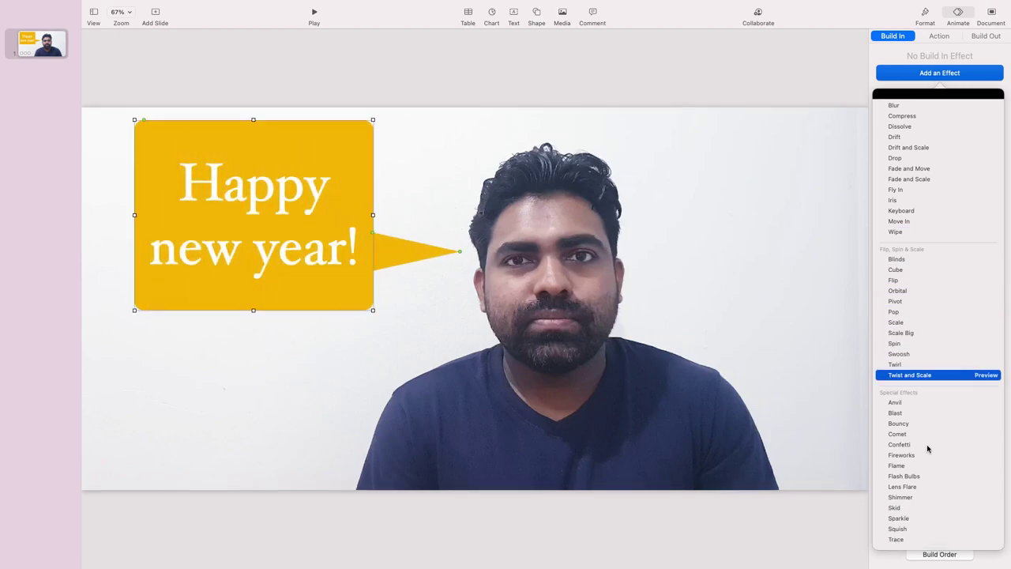
click(985, 488)
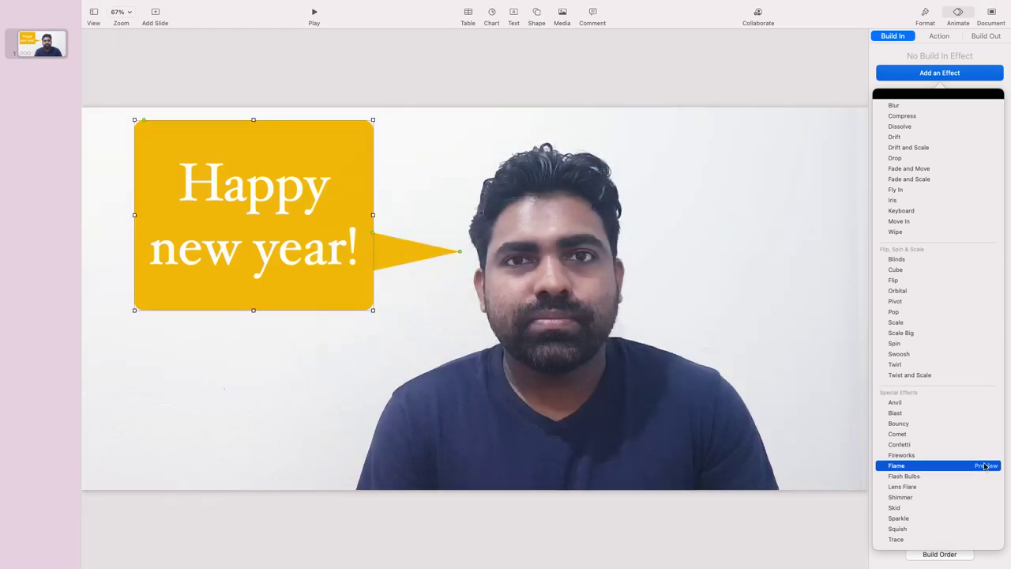
click(985, 466)
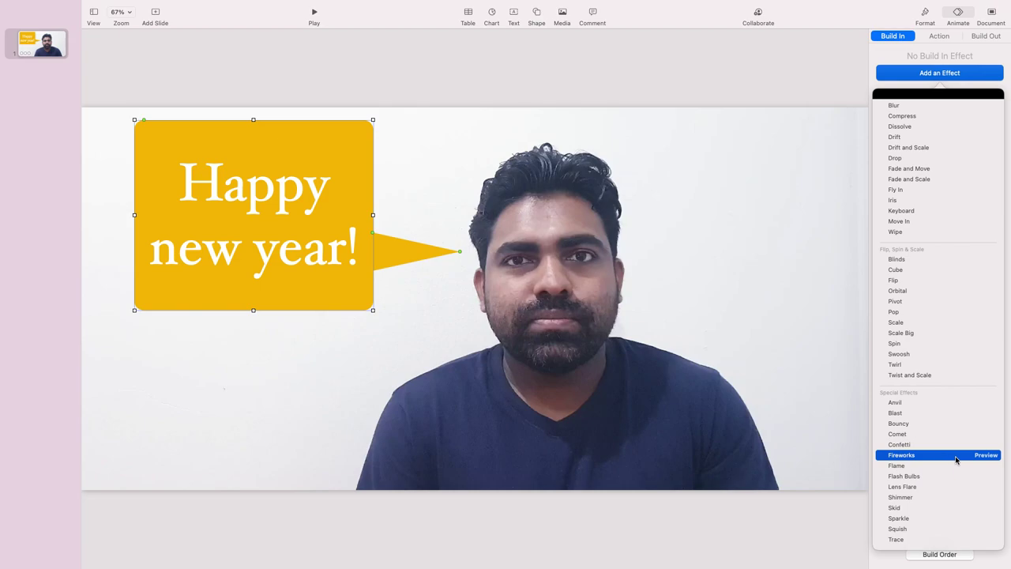
click(984, 456)
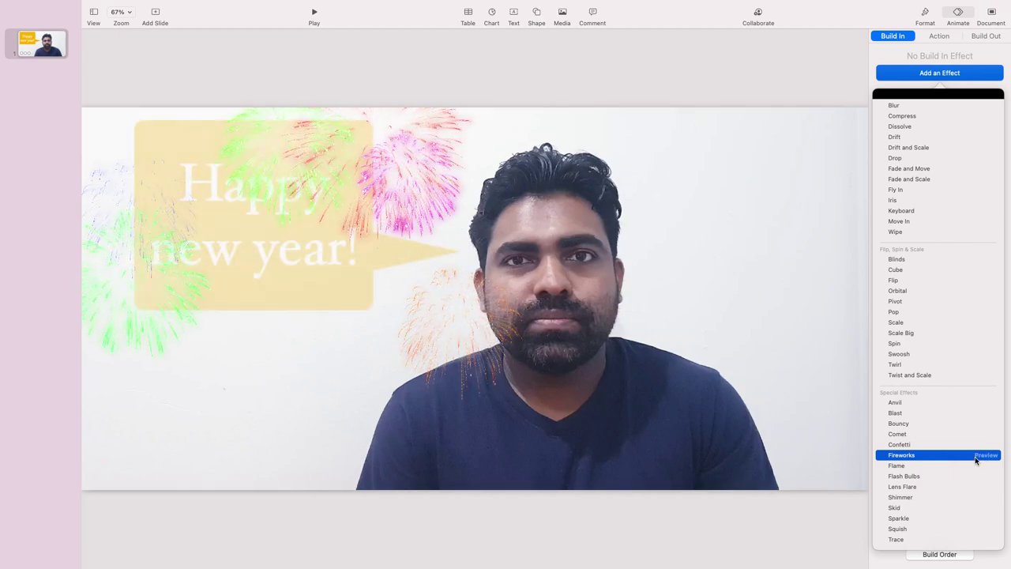
click(928, 456)
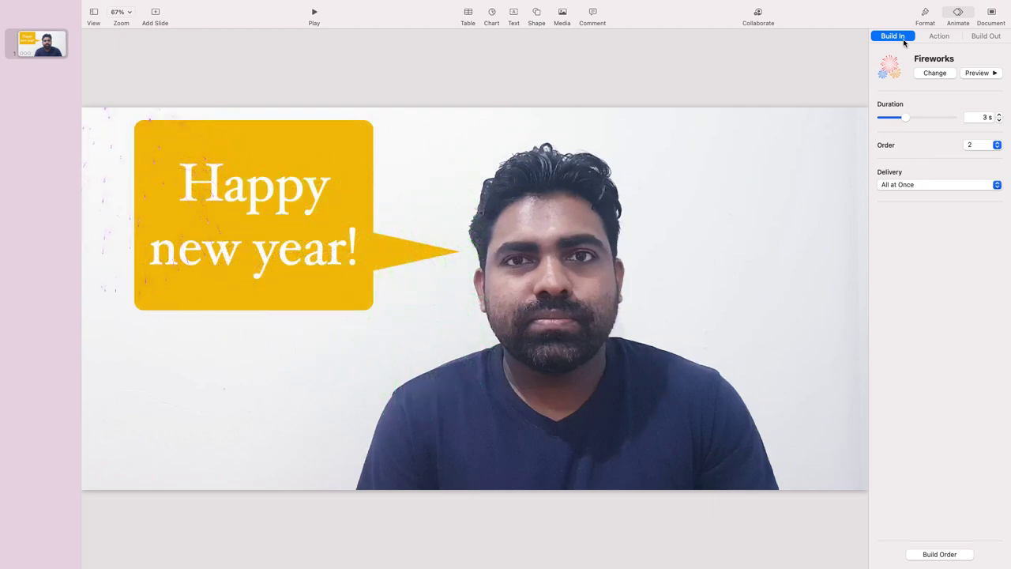
Preview the Bounce and Jiggle action effects, and apply Jiggle to the callout
click(939, 37)
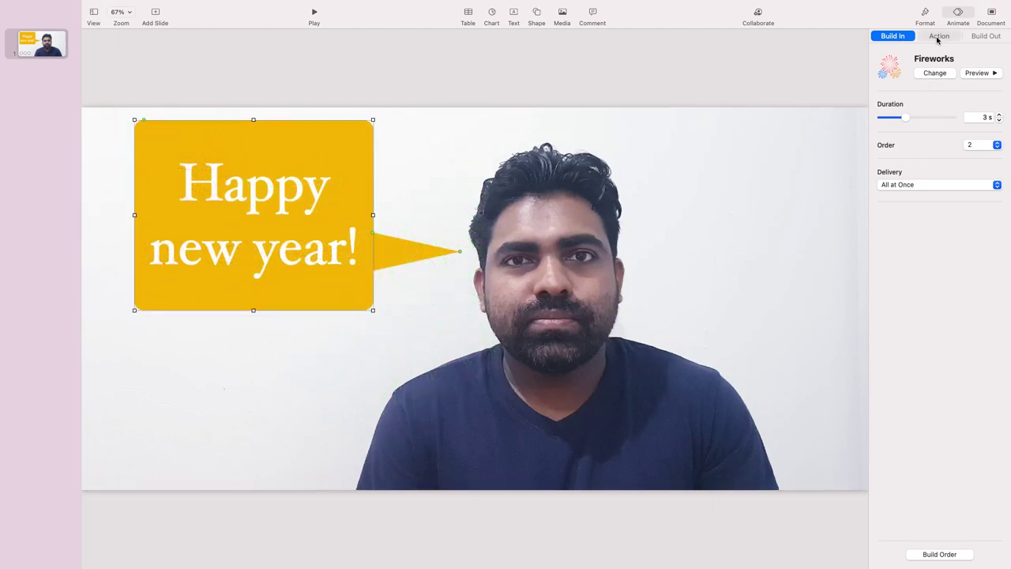
click(932, 73)
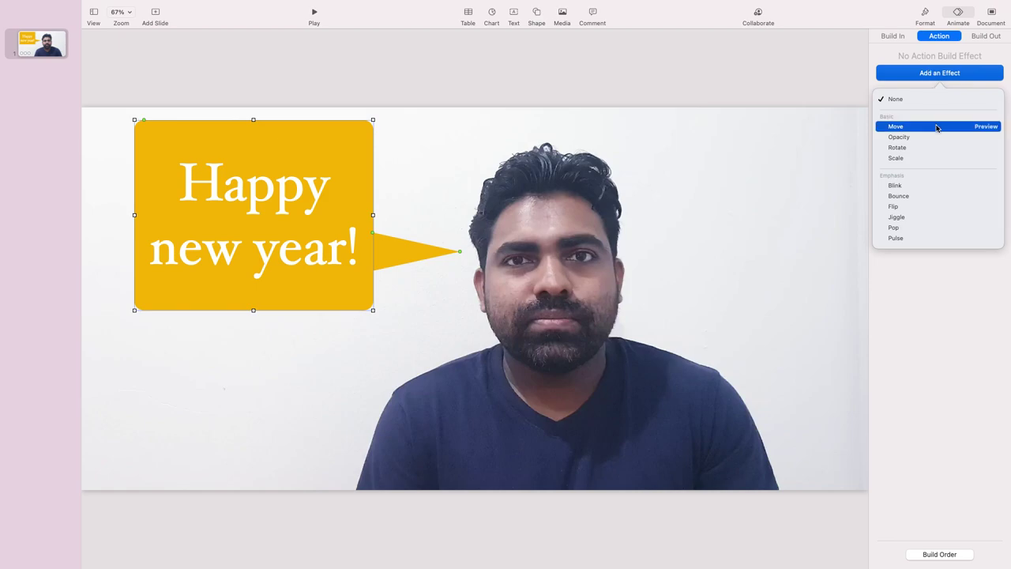
click(983, 196)
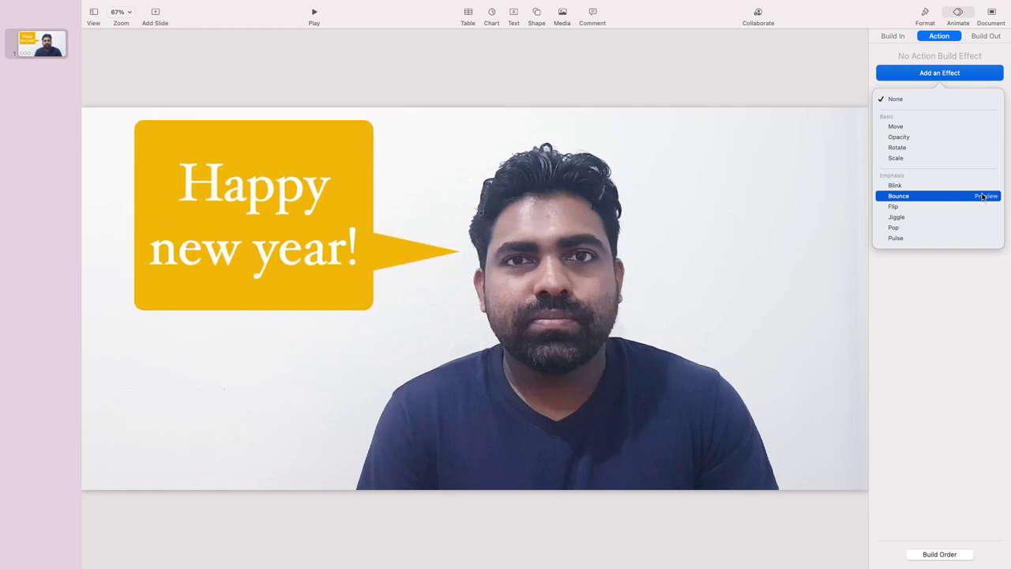
click(986, 216)
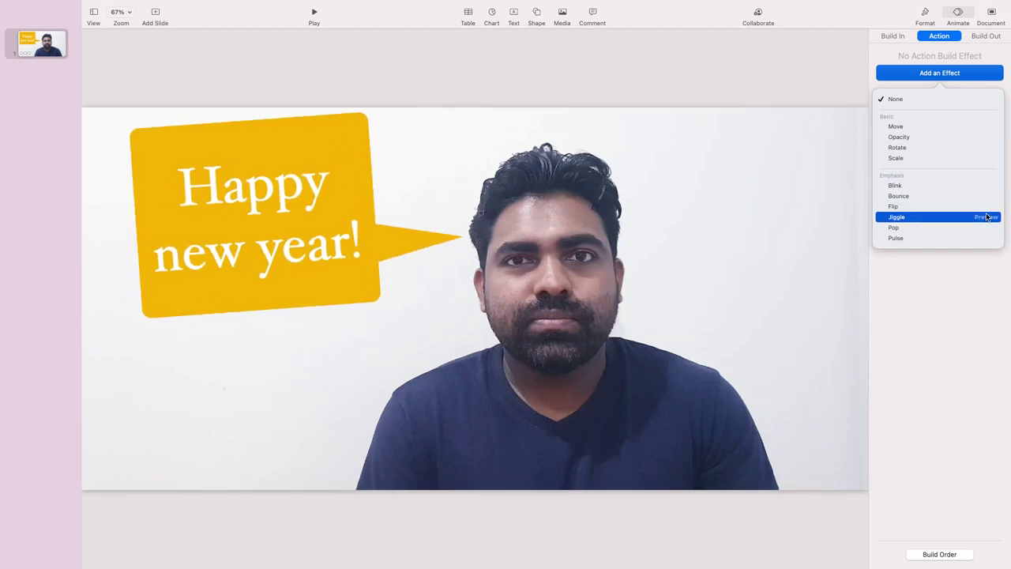
click(953, 217)
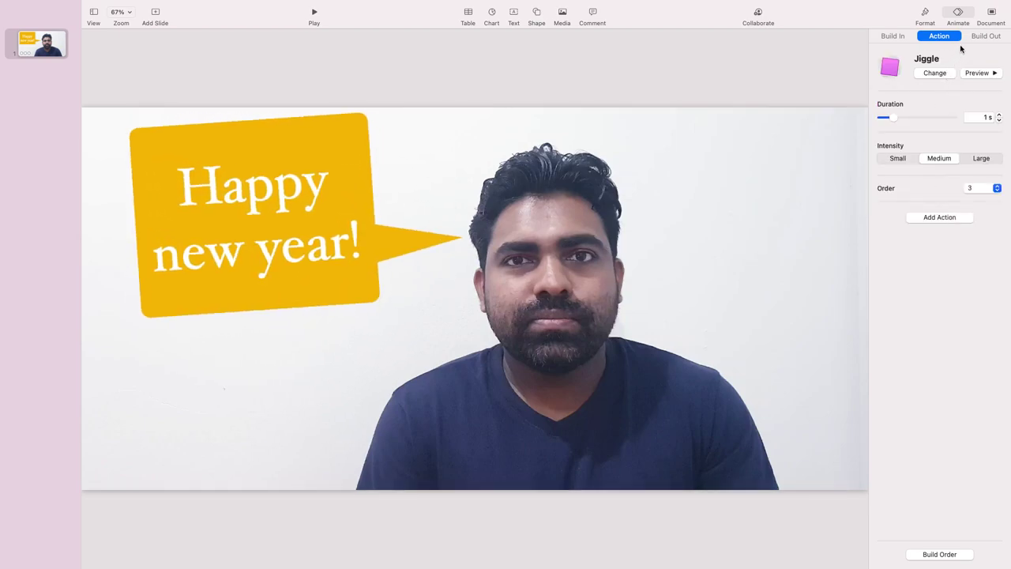
Preview the Flame build-out effect and apply it to the callout
click(984, 37)
click(944, 72)
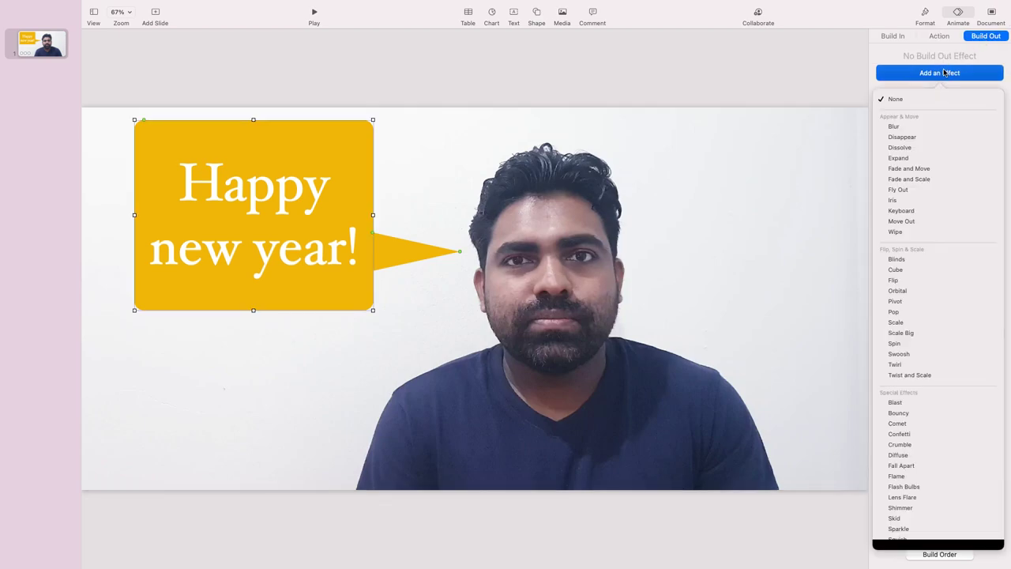
scroll(925, 433, down, 1)
click(985, 456)
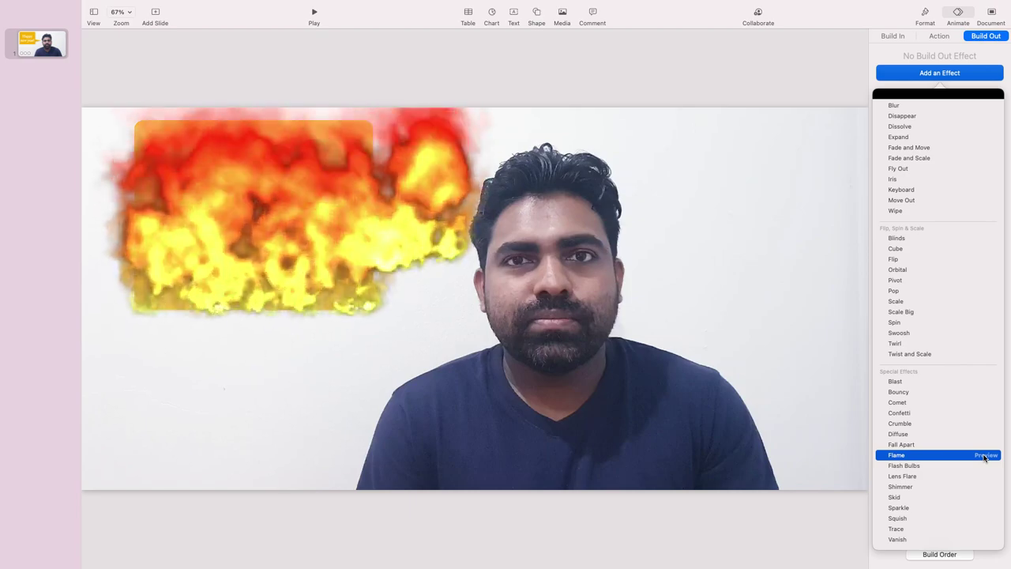
click(937, 456)
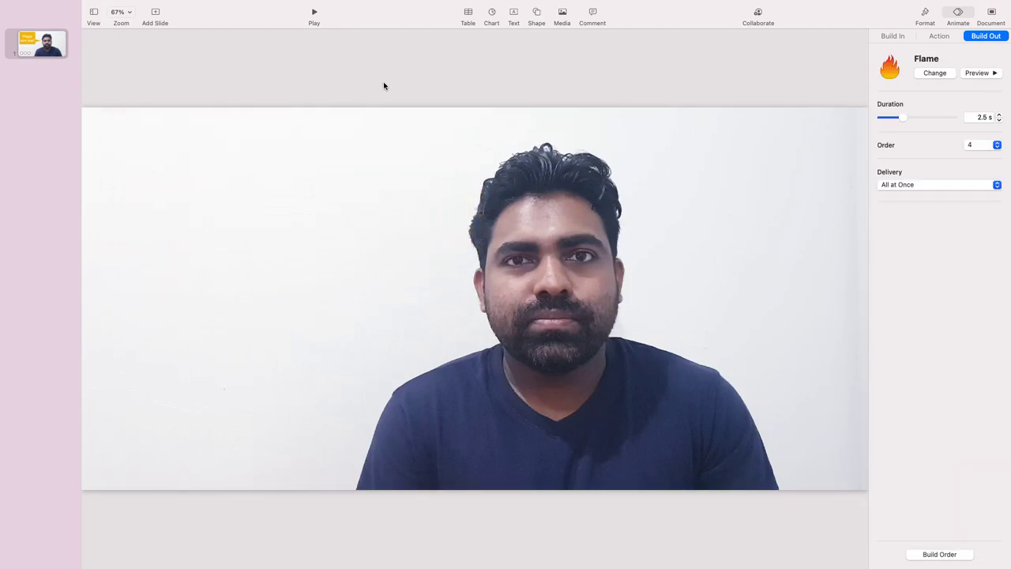
Move the callout down and slightly left on the slide, and play the slideshow briefly to check it
drag(315, 212, 293, 271)
click(278, 92)
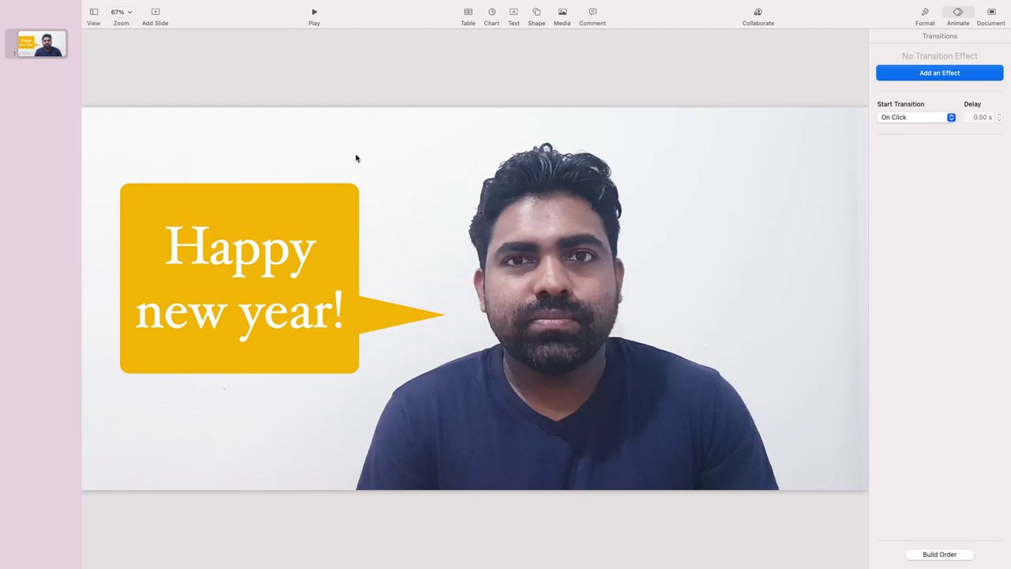
click(315, 15)
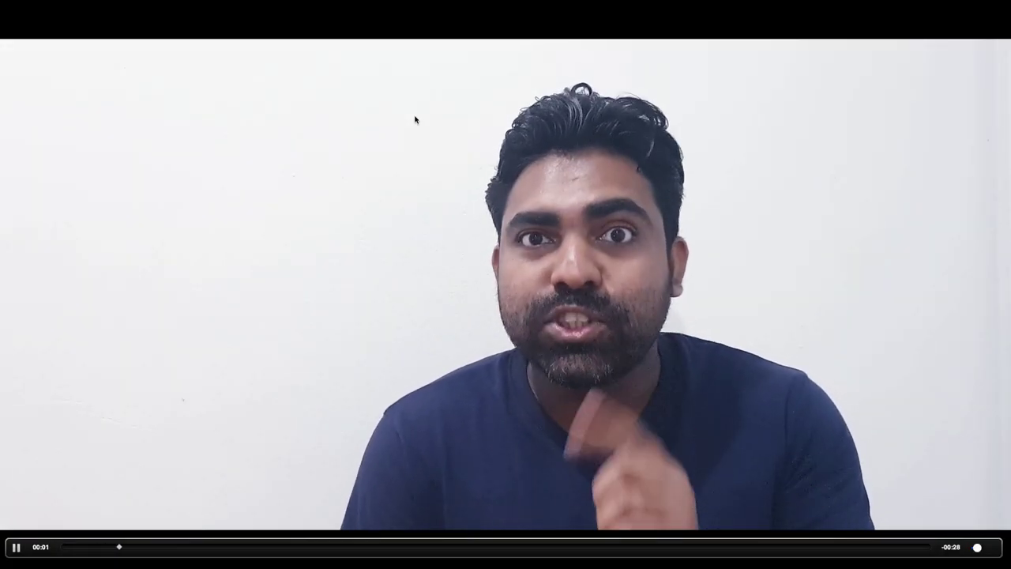
key(Escape)
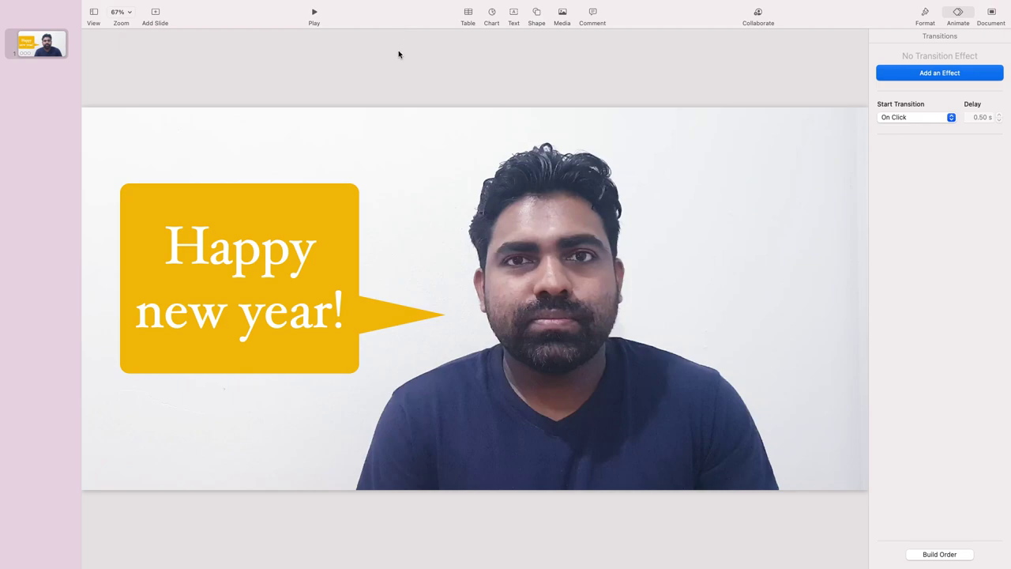
In the slide's build order, group the callout's Fireworks, Jiggle and Flame builds with the Start Movie build
click(957, 14)
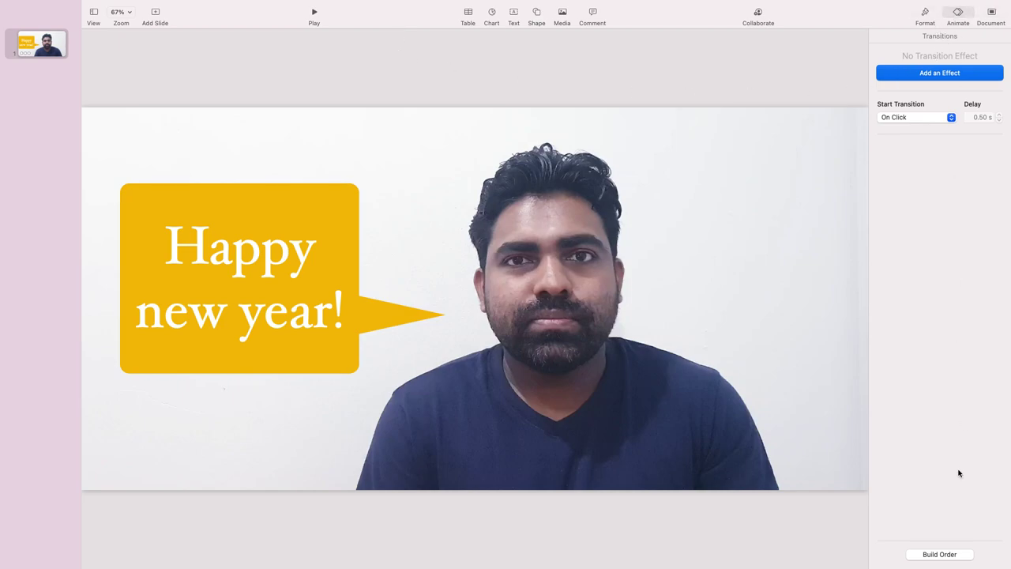
click(941, 555)
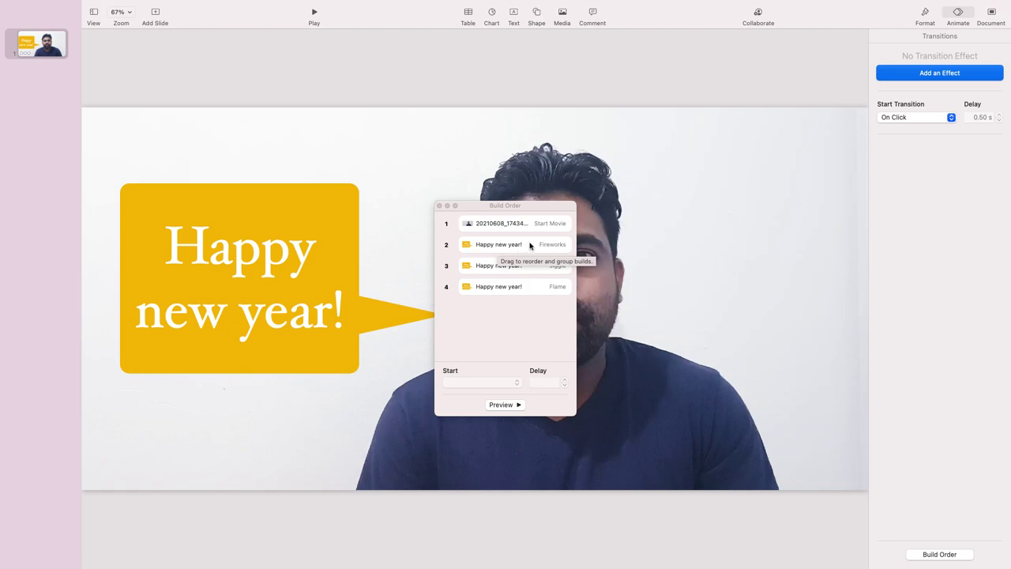
mouse_move(502, 248)
mouse_down()
mouse_move(501, 232)
mouse_move(505, 258)
mouse_move(501, 242)
mouse_move(501, 261)
mouse_move(497, 254)
mouse_up()
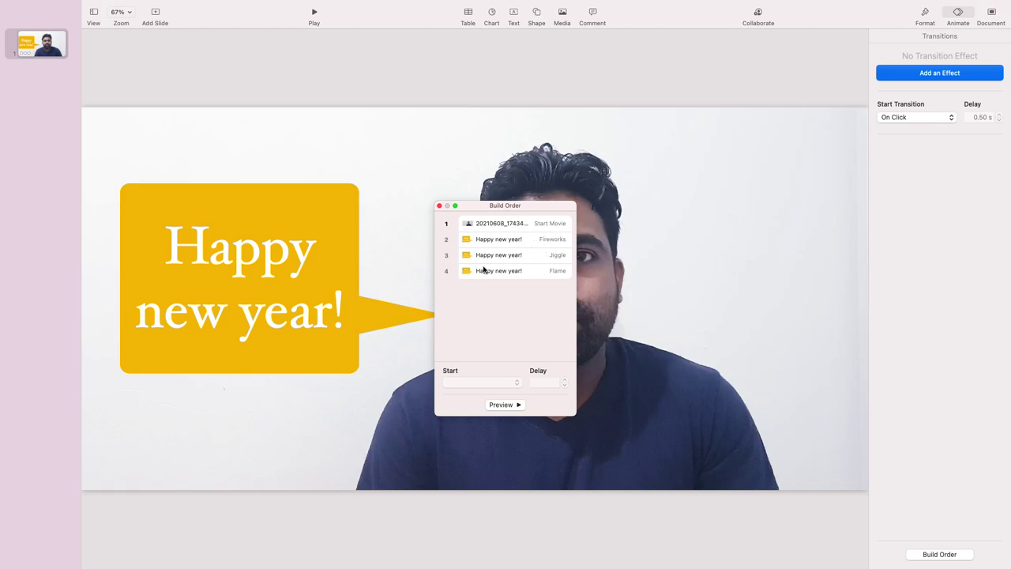
Check the start and delay settings of the movie build and of each callout build in the build order
click(485, 225)
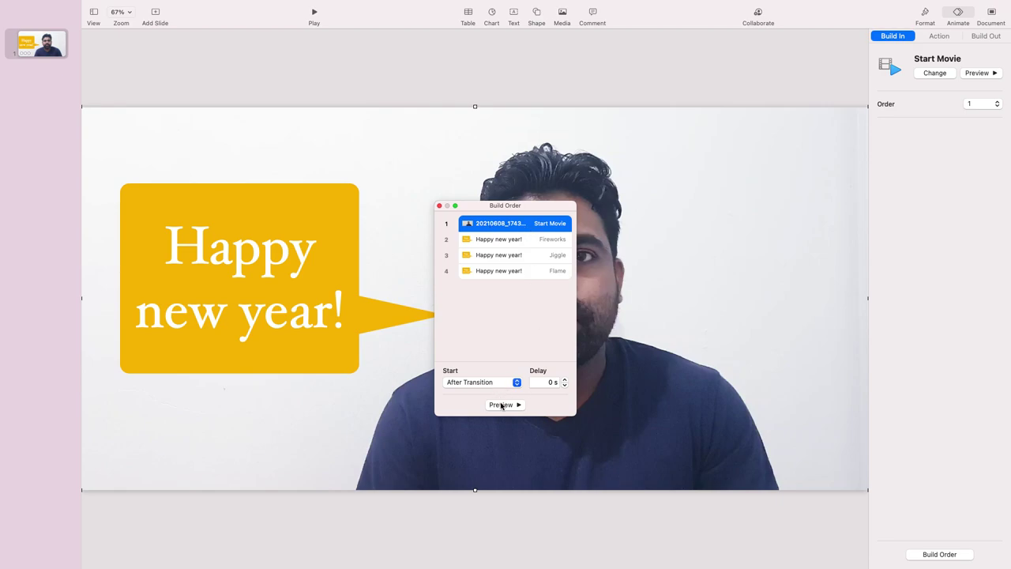
click(501, 245)
click(502, 255)
click(505, 271)
click(501, 223)
Try On Click as the Start Movie build's trigger, set it back to After Transition and close the build order
click(494, 384)
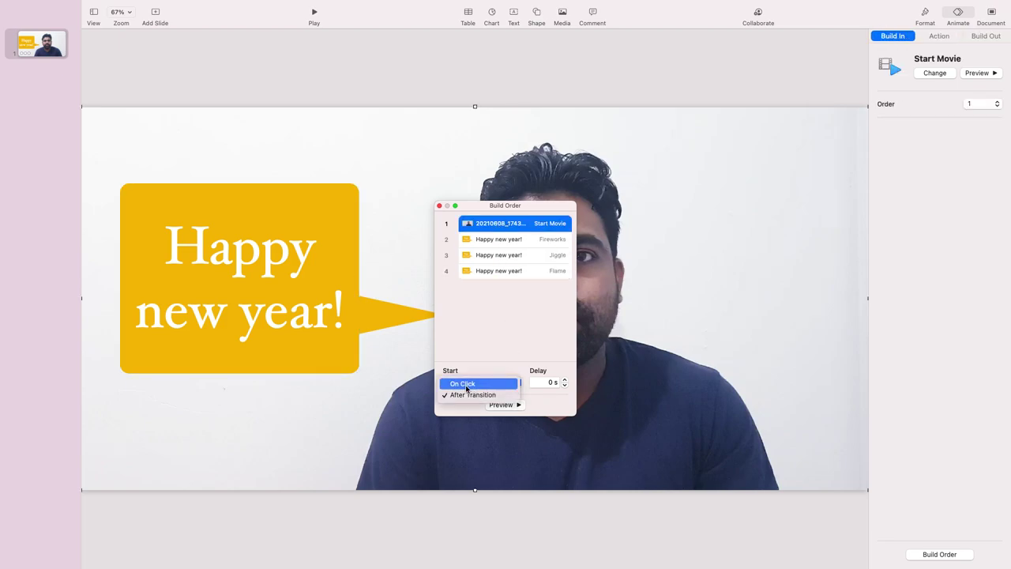
click(466, 384)
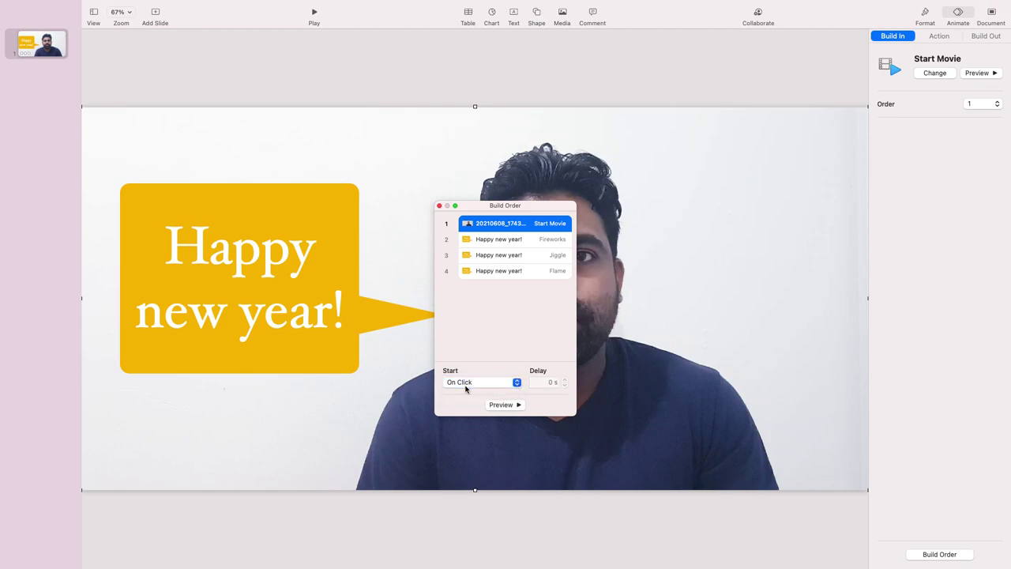
click(503, 384)
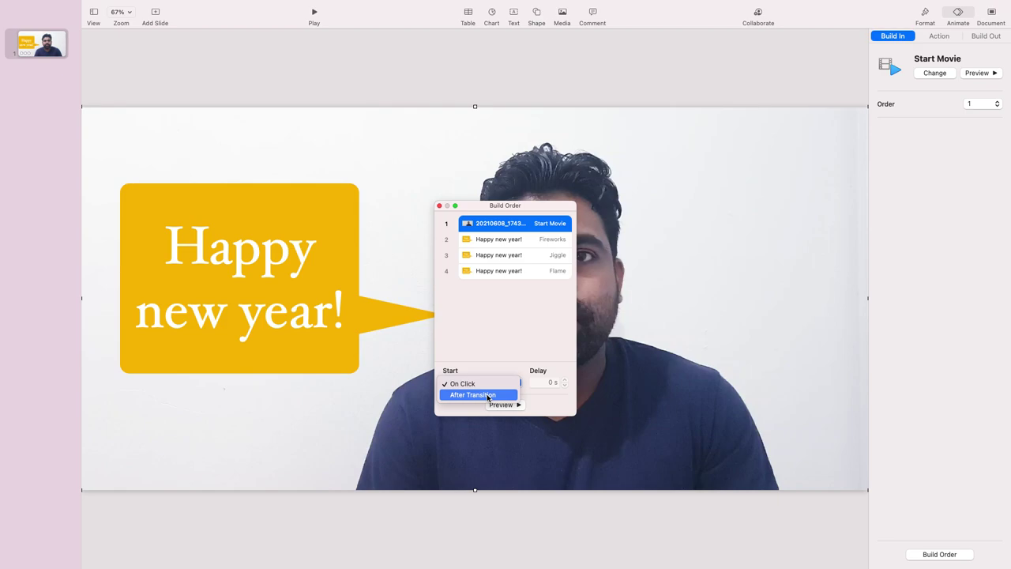
click(488, 395)
click(440, 206)
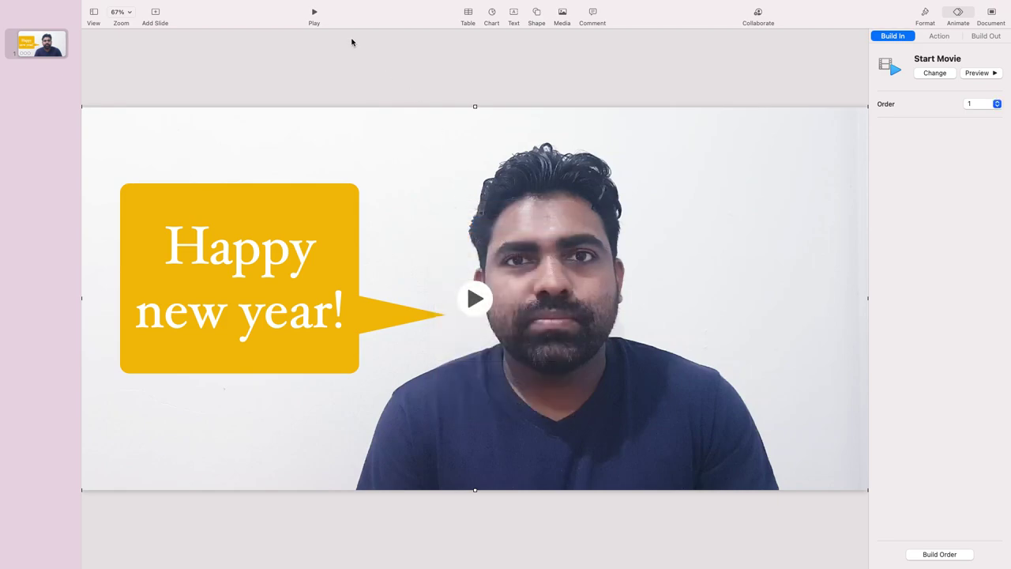
Play the slideshow to check it, and review the movie's playback settings on the slide
click(313, 12)
click(311, 91)
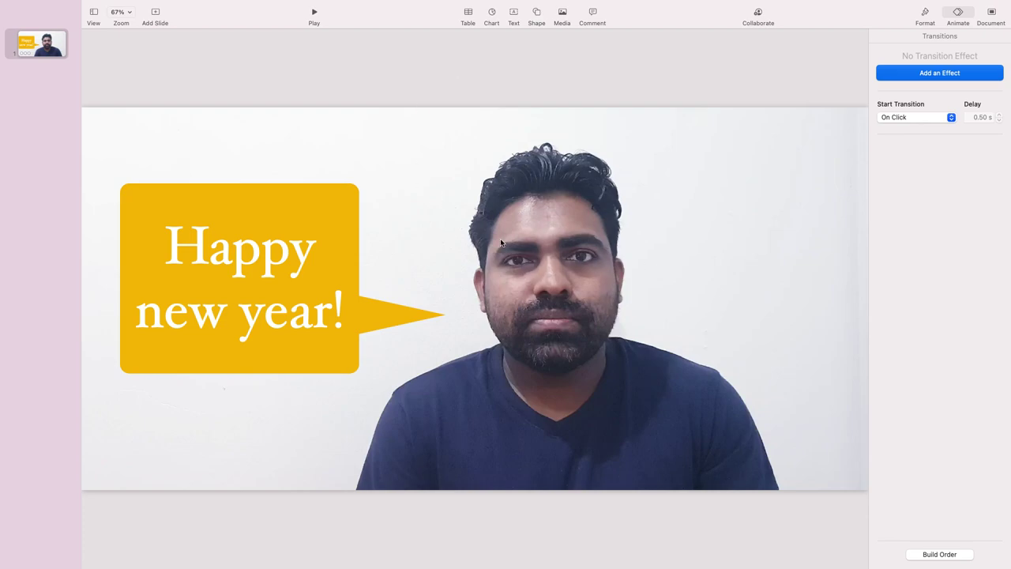
click(701, 151)
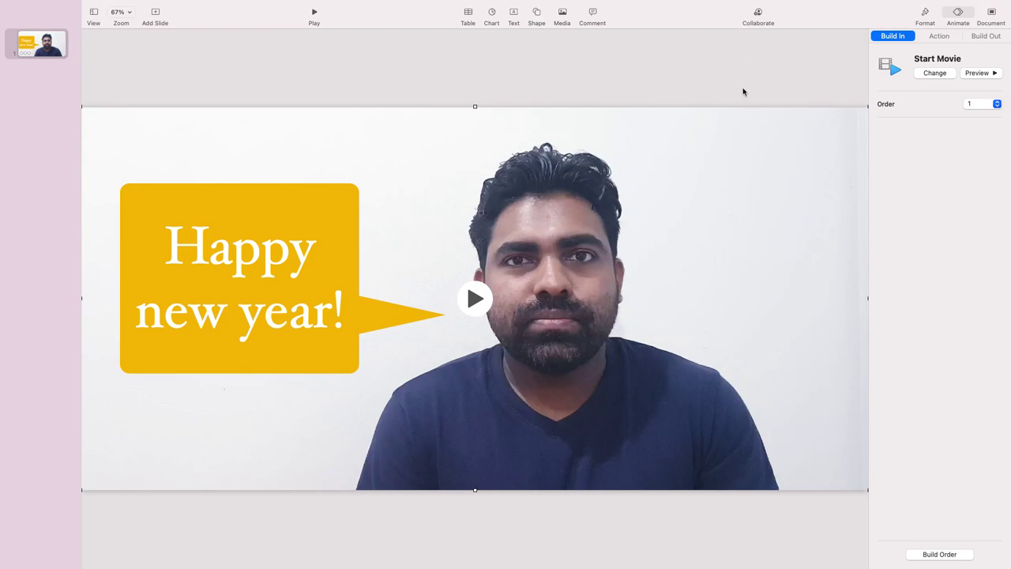
click(925, 13)
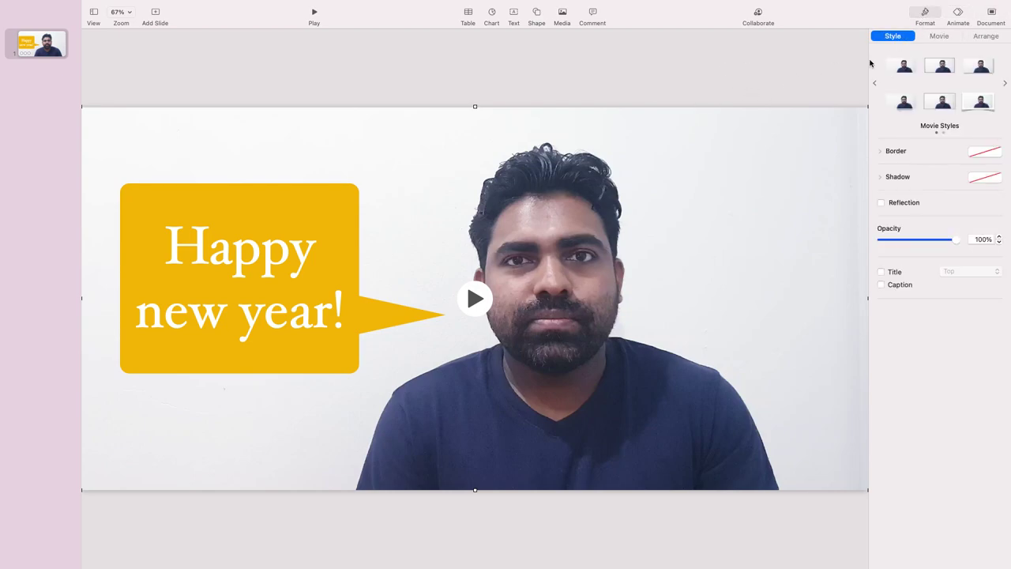
click(937, 38)
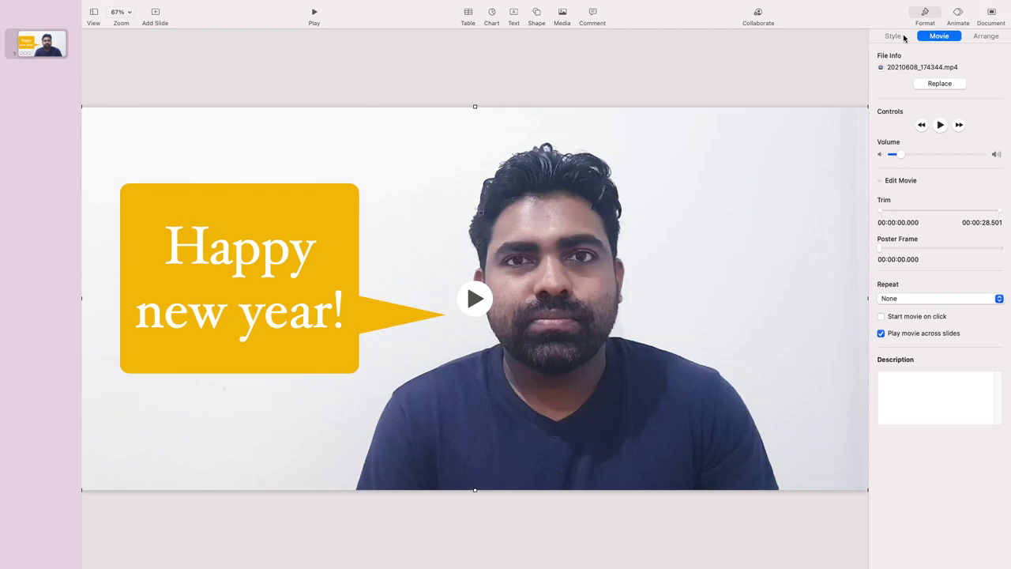
click(714, 60)
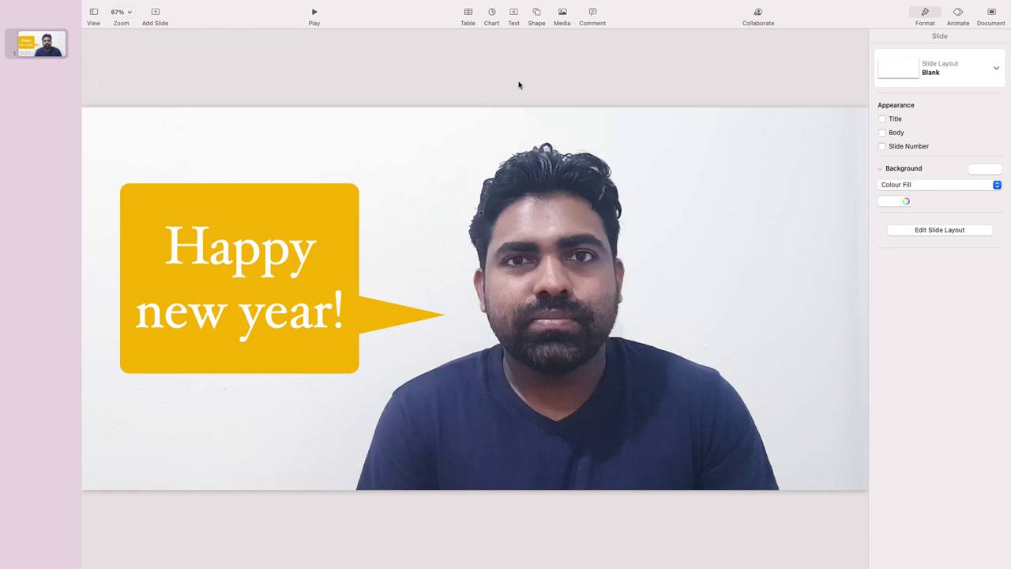
Duplicate the slide and select the copy as the one to edit
right_click(49, 47)
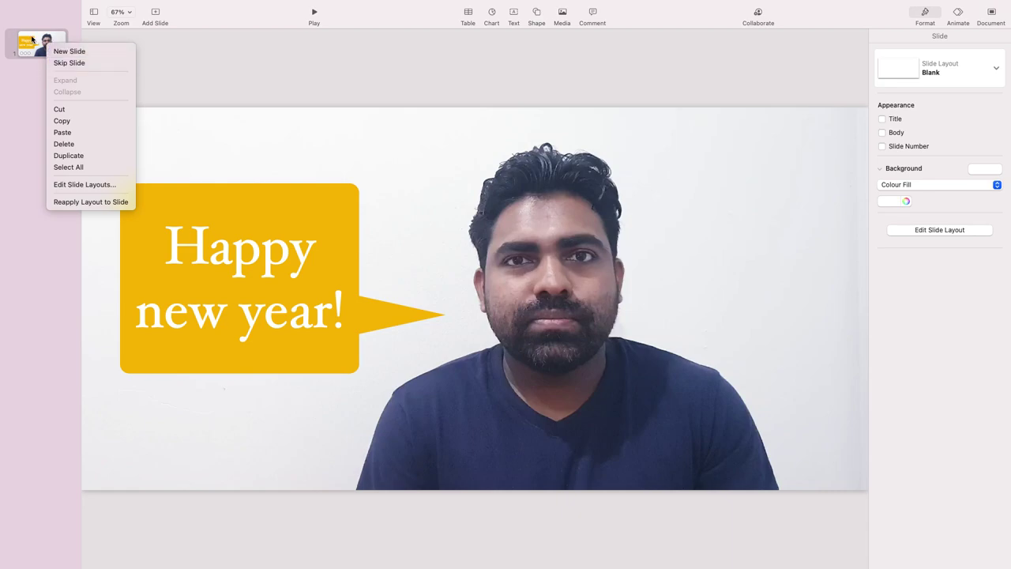
click(75, 157)
click(49, 44)
click(57, 79)
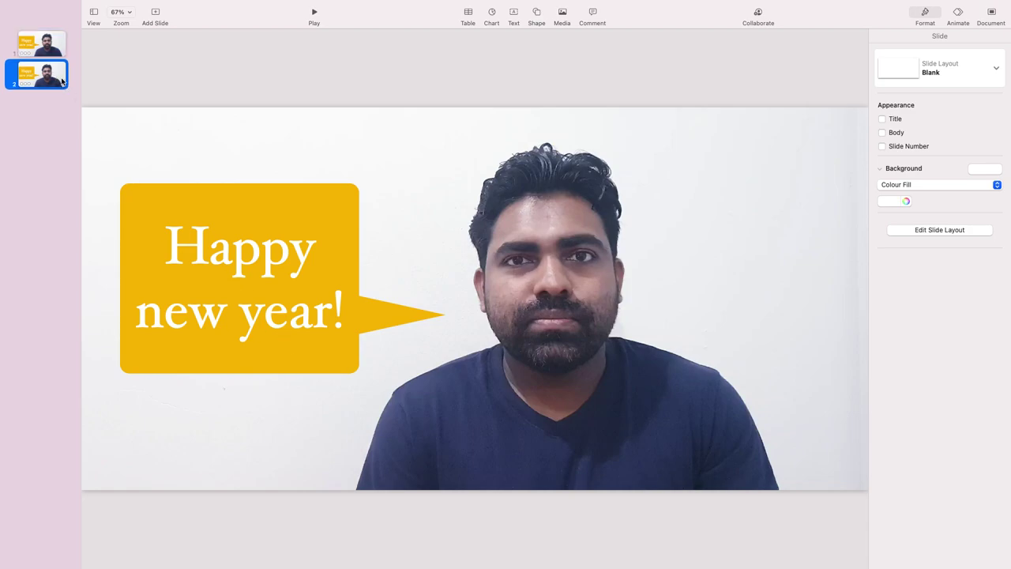
Replace the callout's text on the second slide with "How are you guys?"
click(220, 278)
double_click(220, 278)
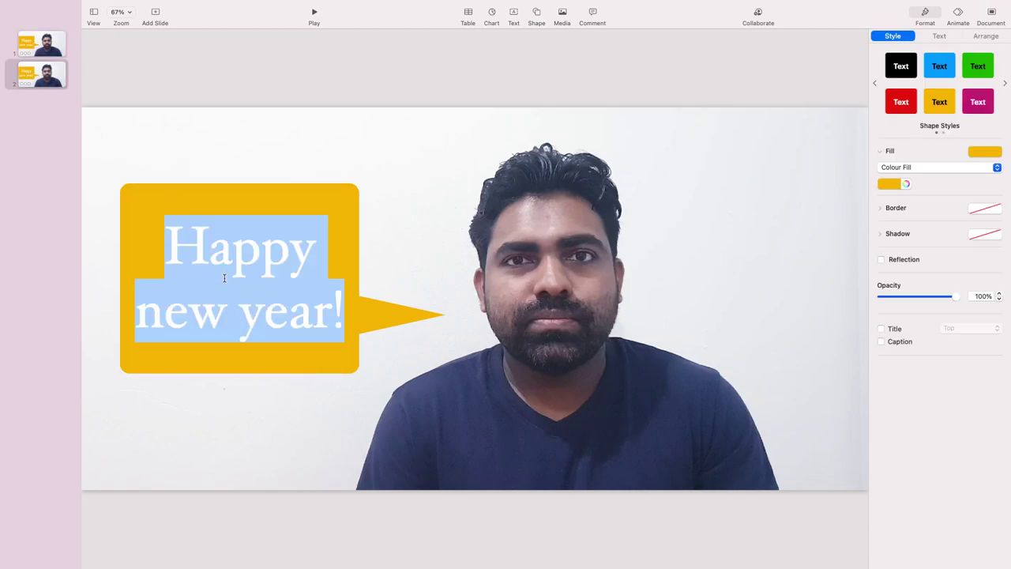
text(How a)
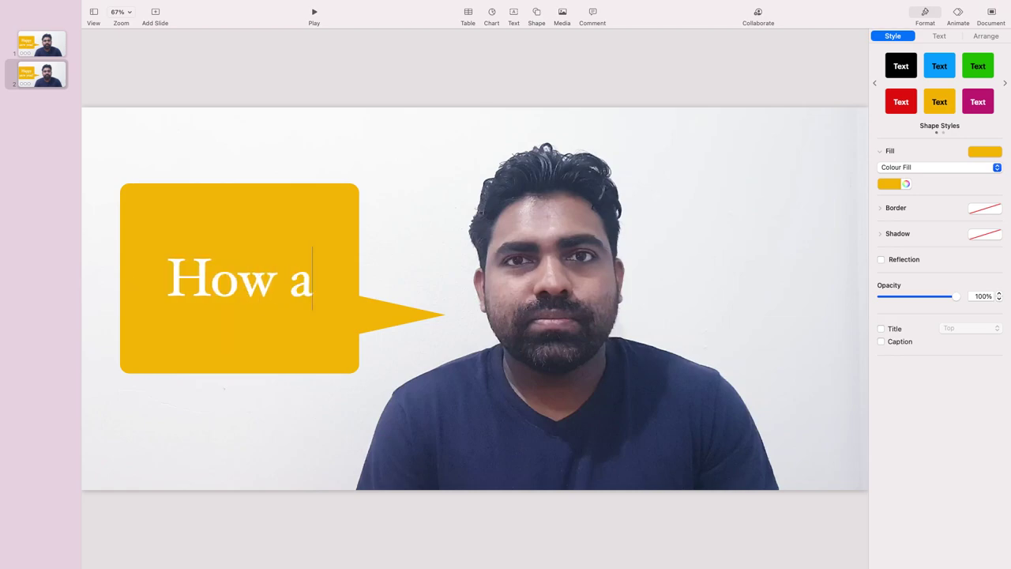
text(re you)
key(BackSpace)
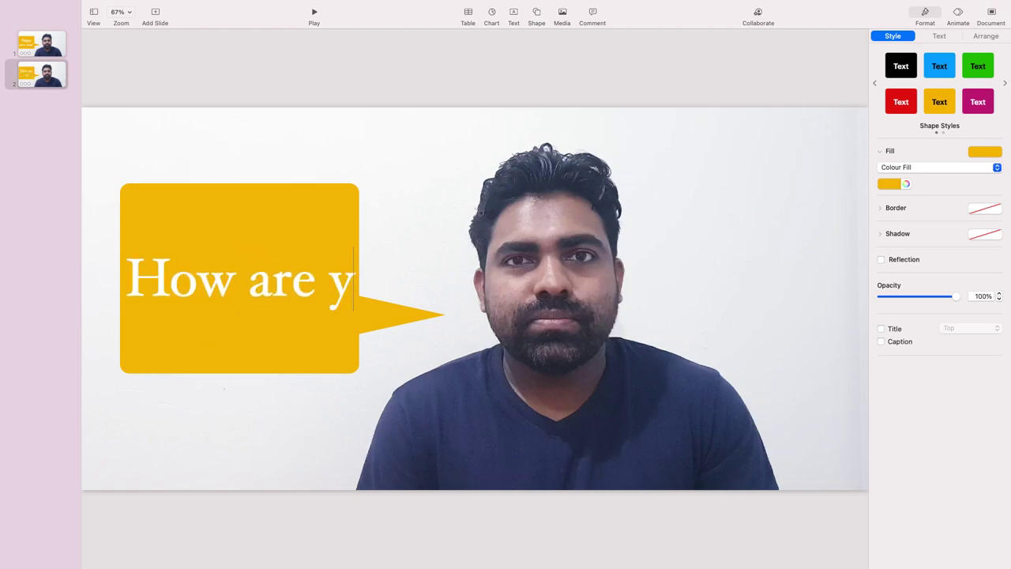
text(our)
key(BackSpace)
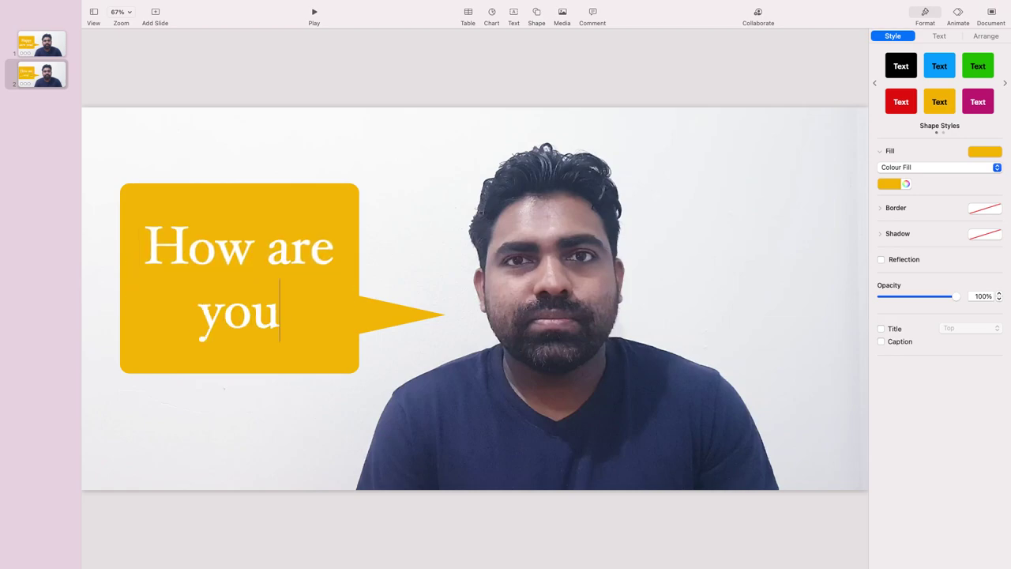
text(guys?)
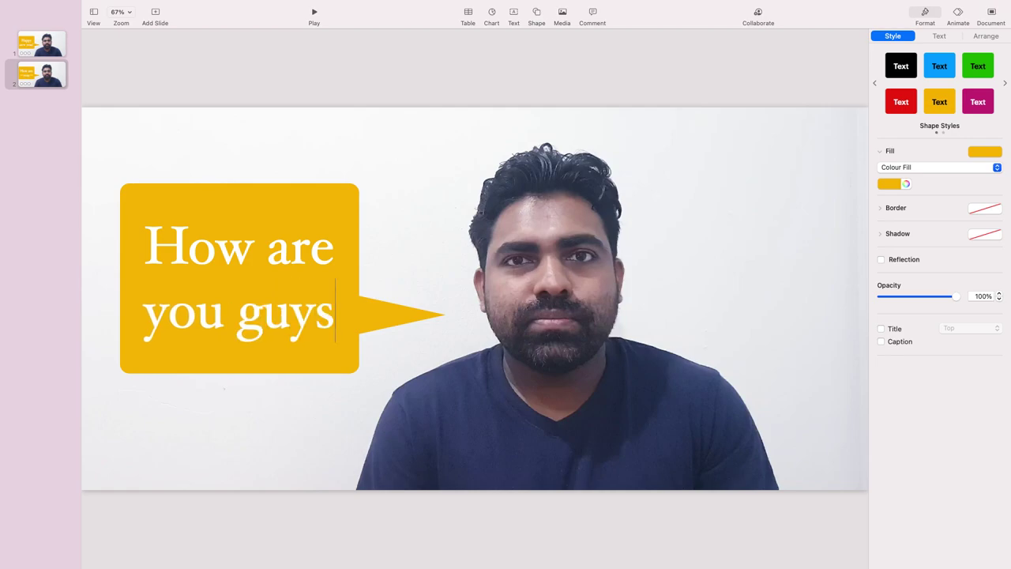
click(259, 95)
Change the fill colour of the second slide's callout to dark magenta
click(278, 193)
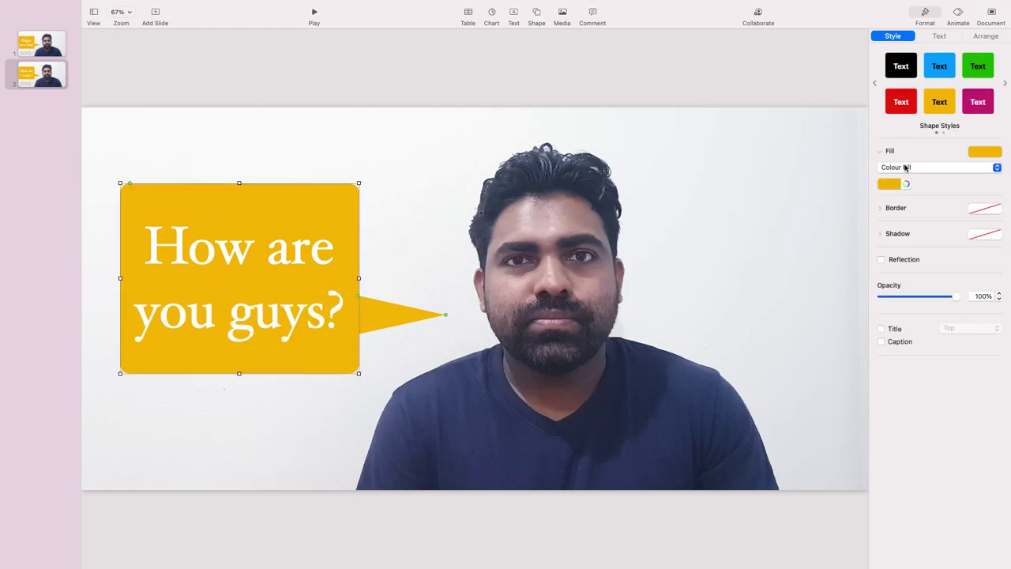
click(984, 155)
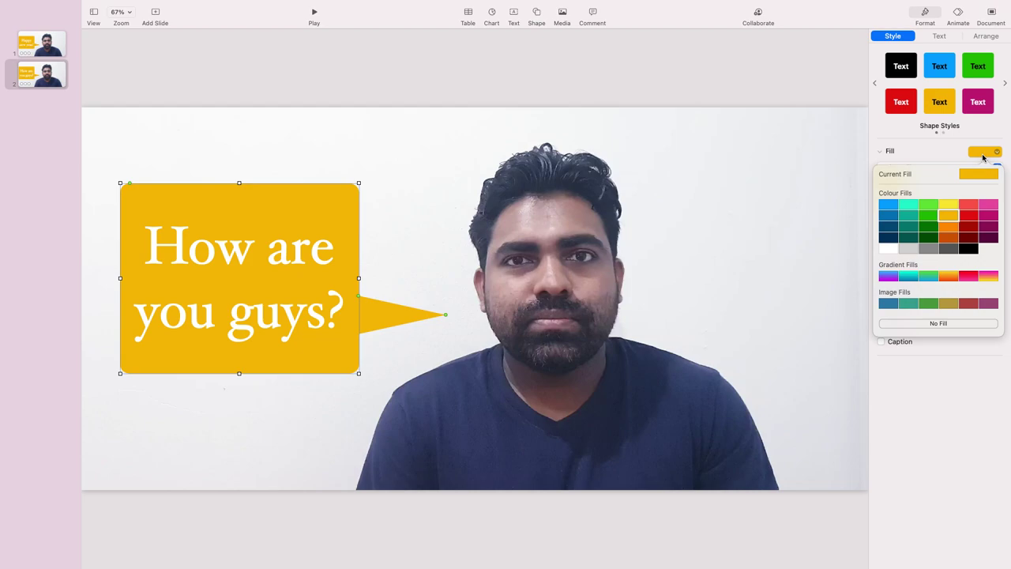
click(988, 235)
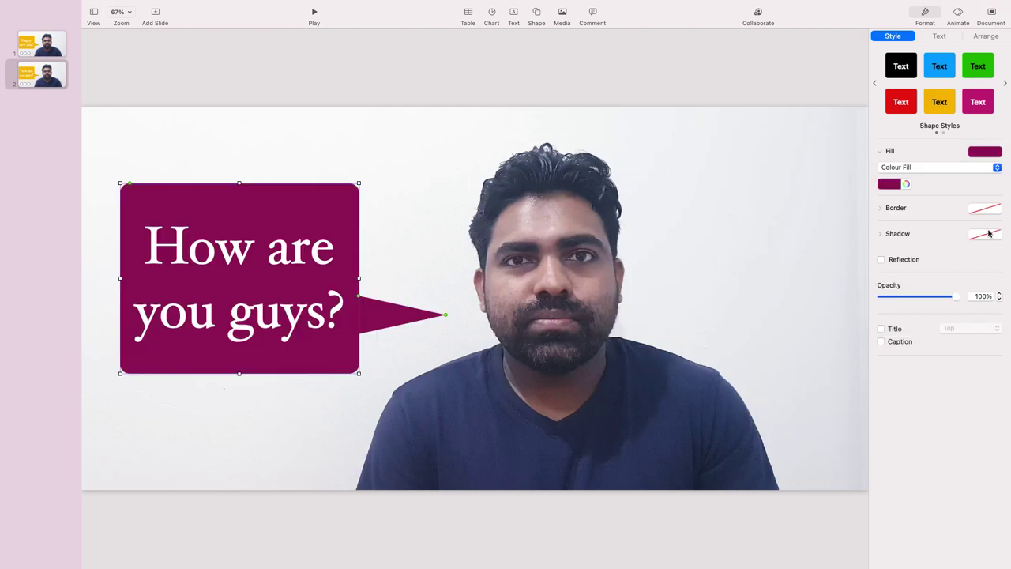
click(236, 85)
Open the Build In animation settings of the second slide's callout
click(295, 200)
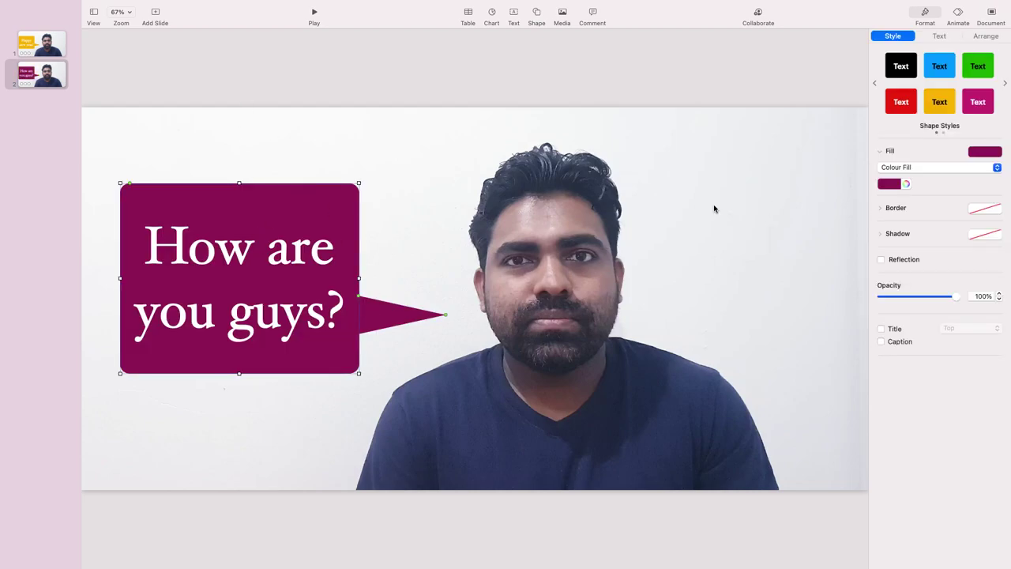
click(956, 17)
click(905, 40)
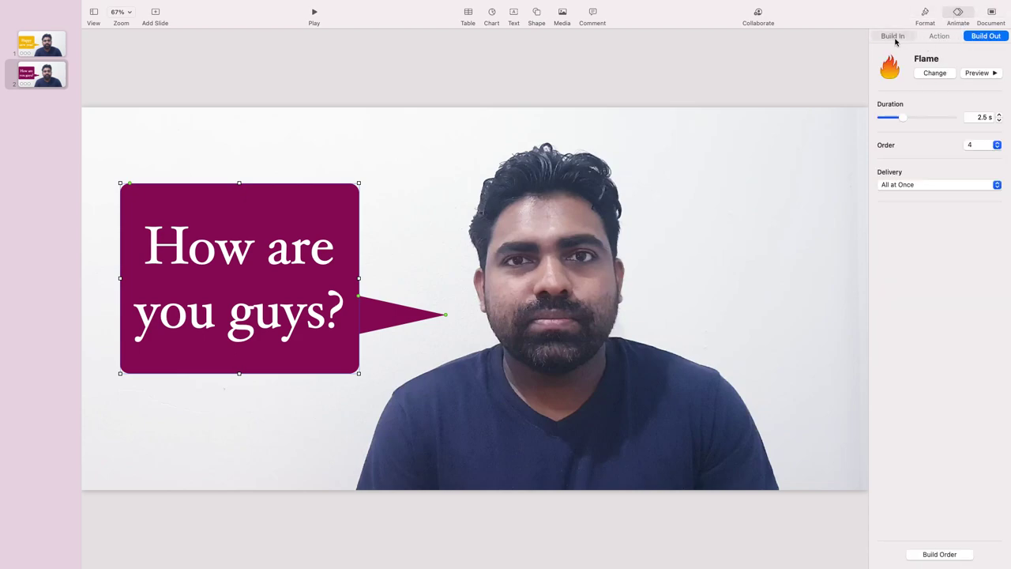
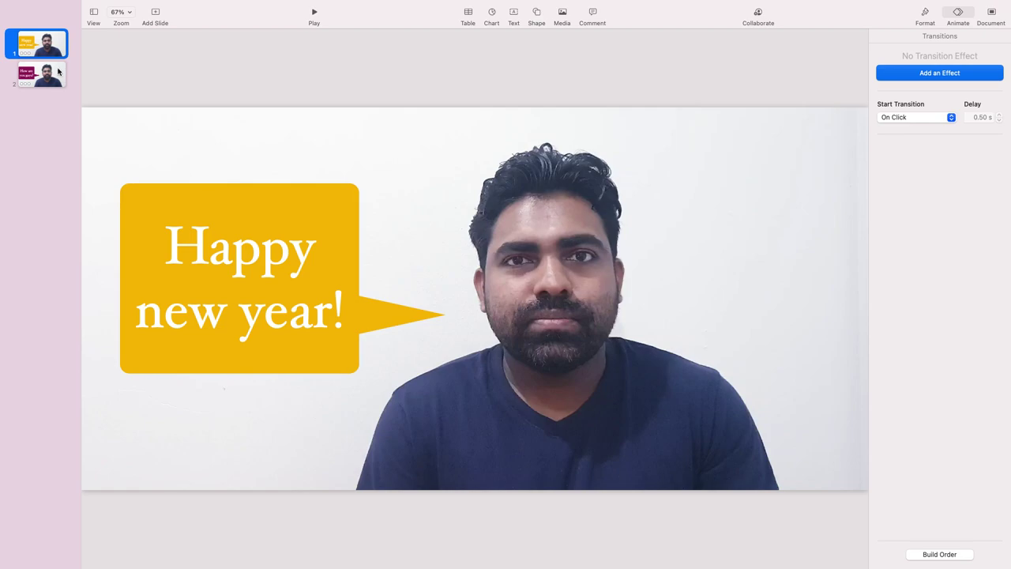
click(51, 82)
click(46, 40)
click(585, 292)
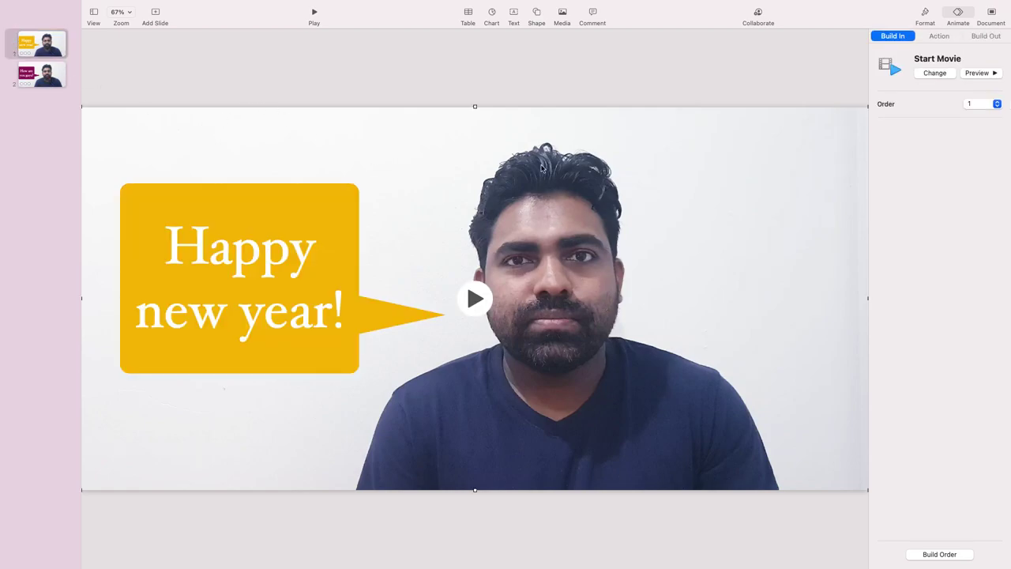
click(548, 85)
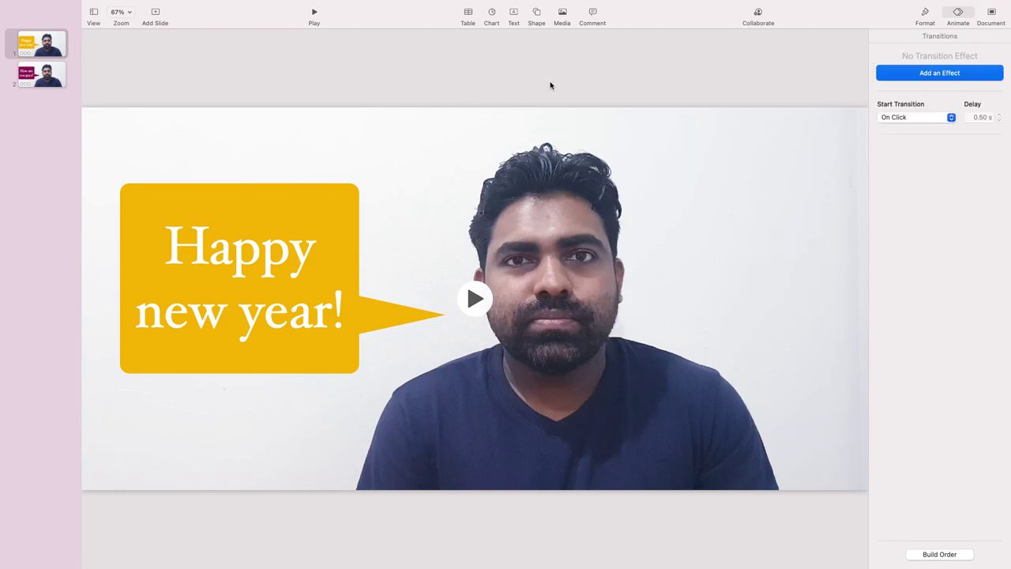
click(621, 191)
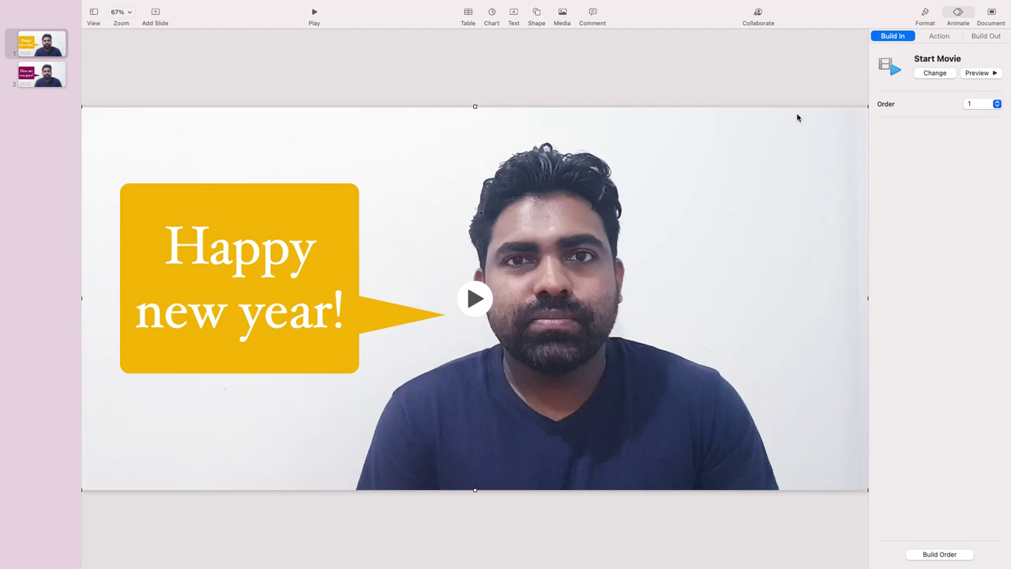
click(731, 103)
click(736, 168)
click(611, 82)
click(647, 178)
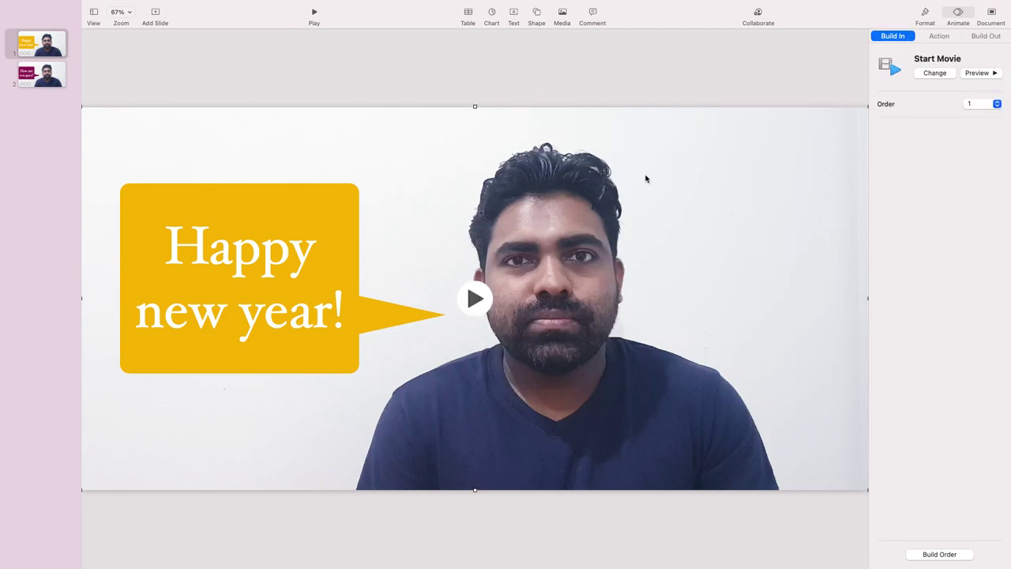
click(960, 13)
click(958, 13)
click(796, 65)
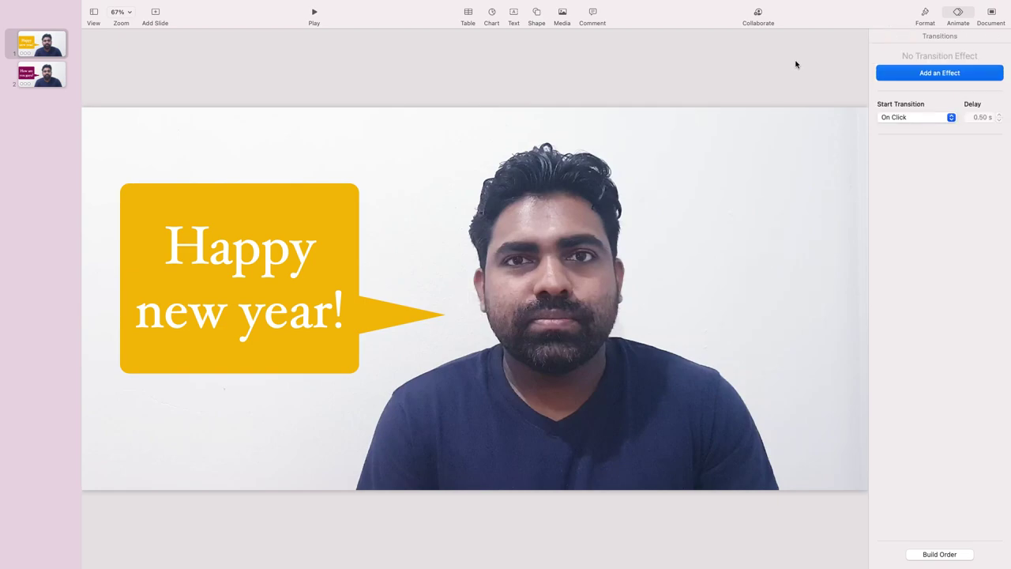
Preview the Clothesline and Confetti transitions for the first slide and apply Confetti
click(41, 82)
click(45, 52)
click(44, 79)
click(47, 47)
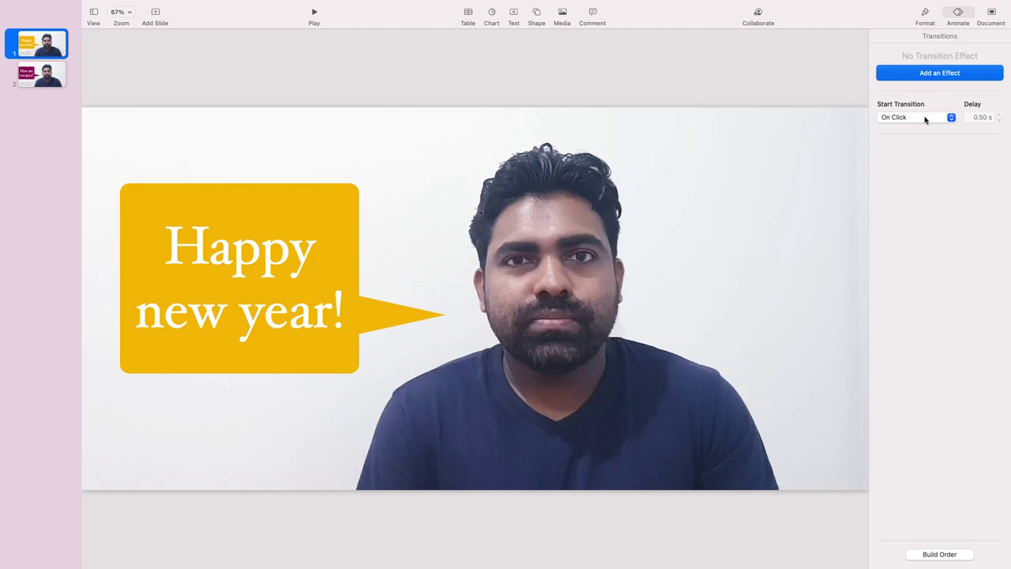
click(944, 73)
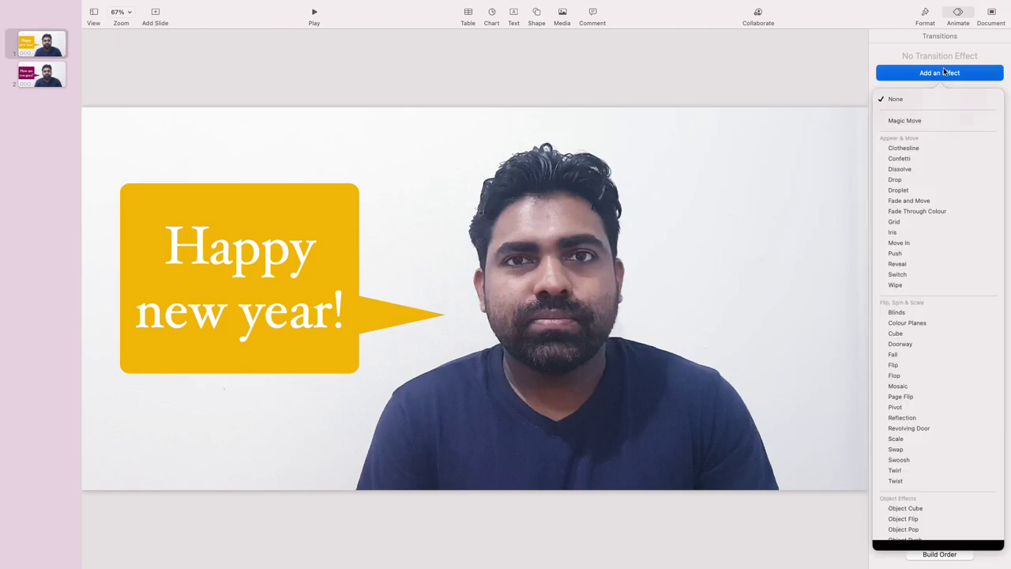
click(987, 148)
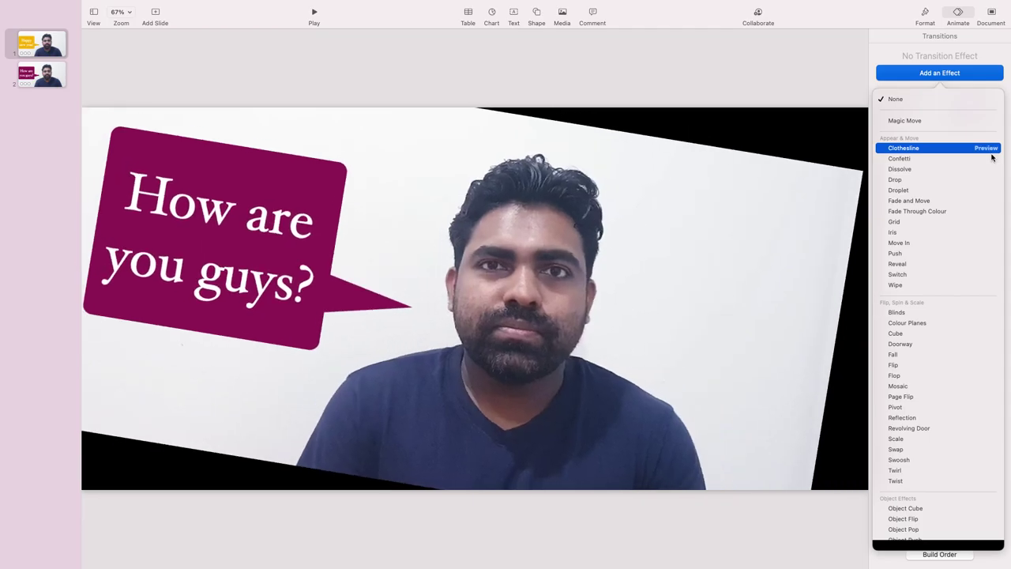
click(988, 159)
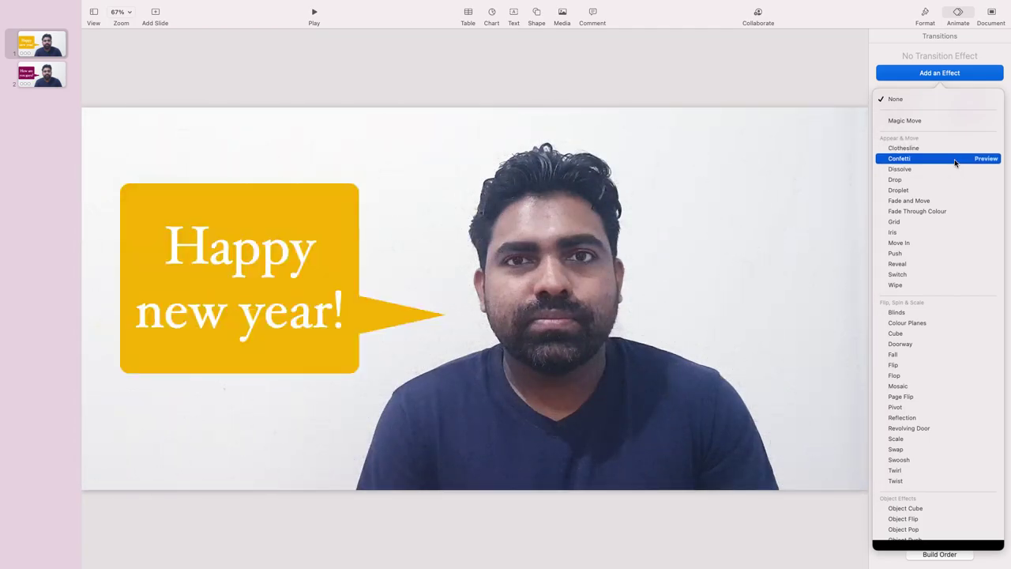
click(955, 160)
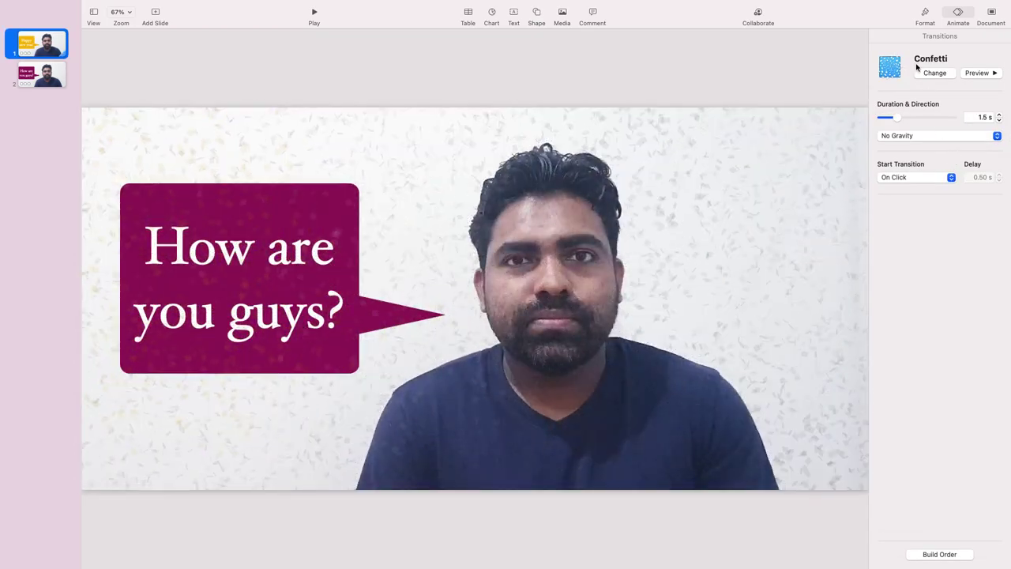
Set the first slide's Confetti transition to start automatically with a delay of 10 s
click(910, 177)
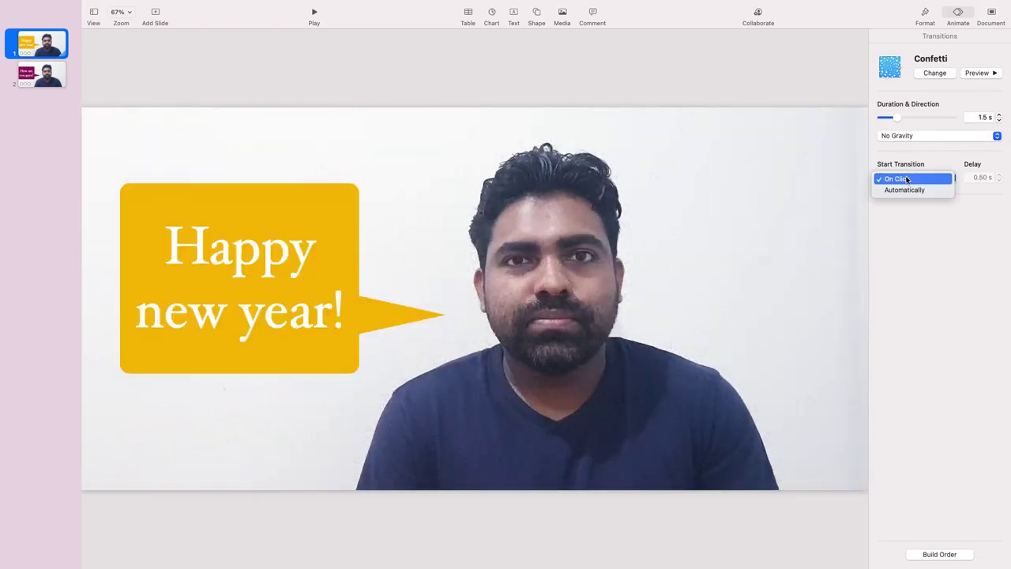
click(905, 190)
click(978, 177)
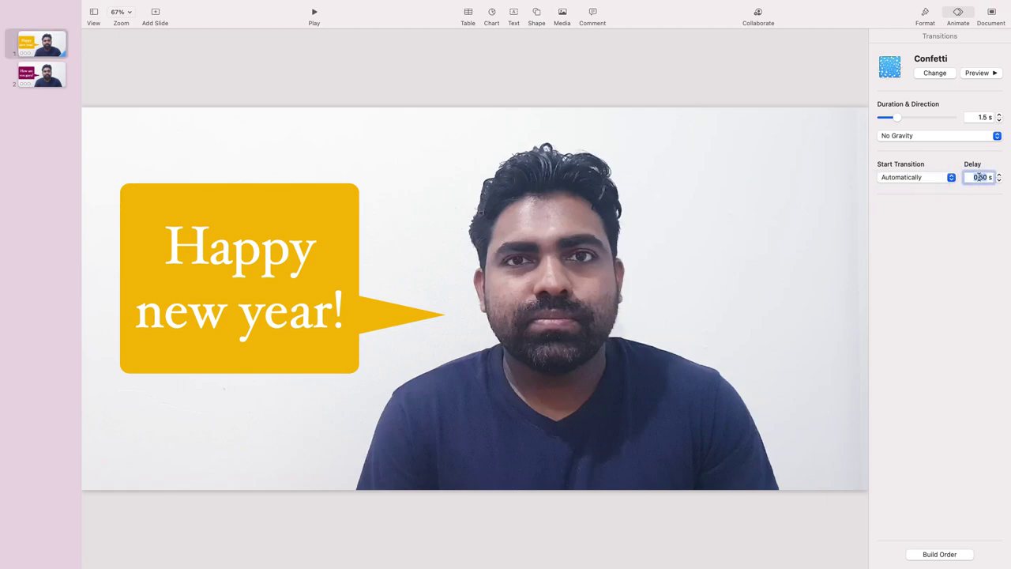
text(10)
key(Return)
Play the slideshow from the first slide to check the movie and transition, and exit the playback
click(61, 70)
click(46, 39)
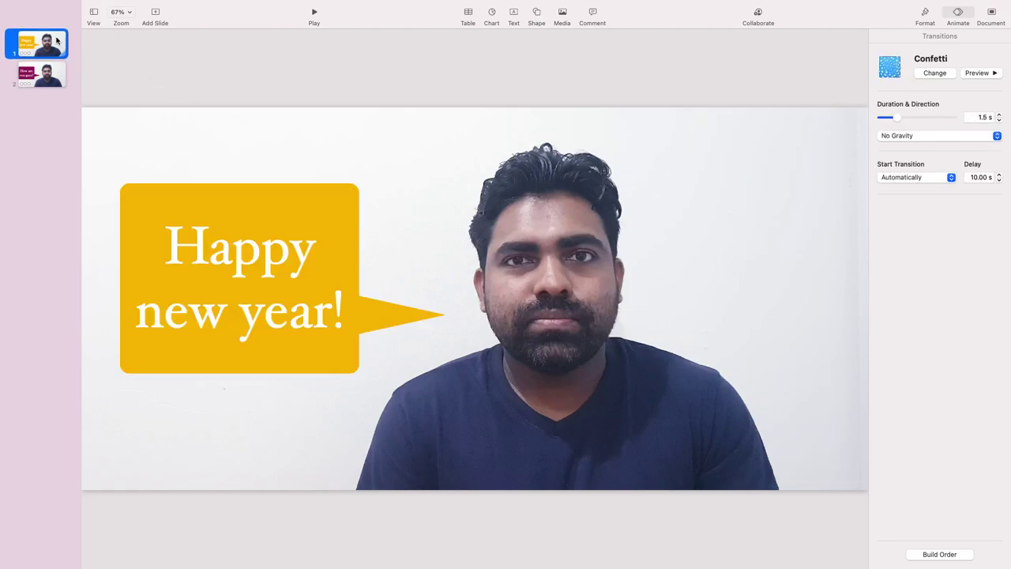
click(313, 12)
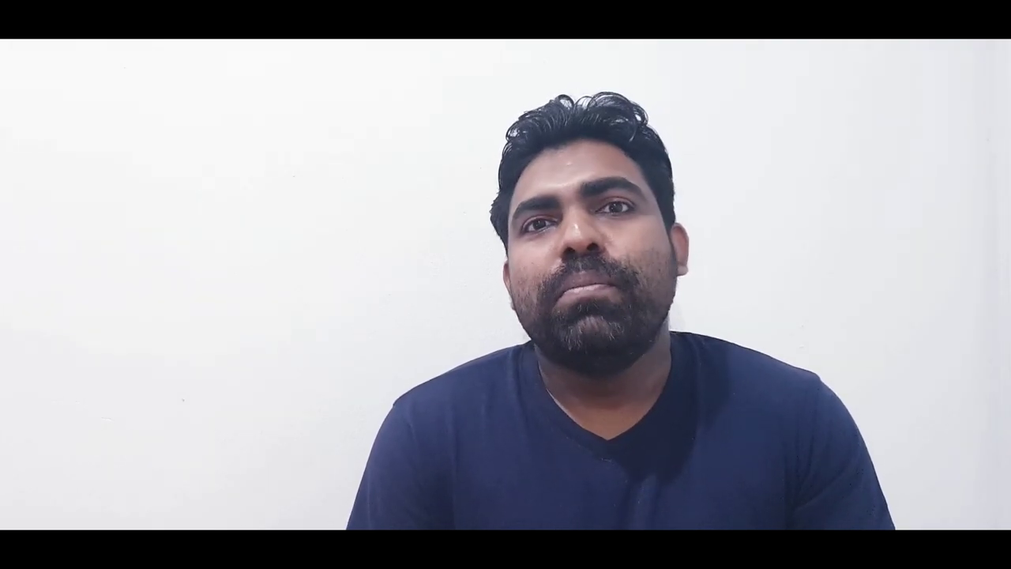
mouse_move(388, 133)
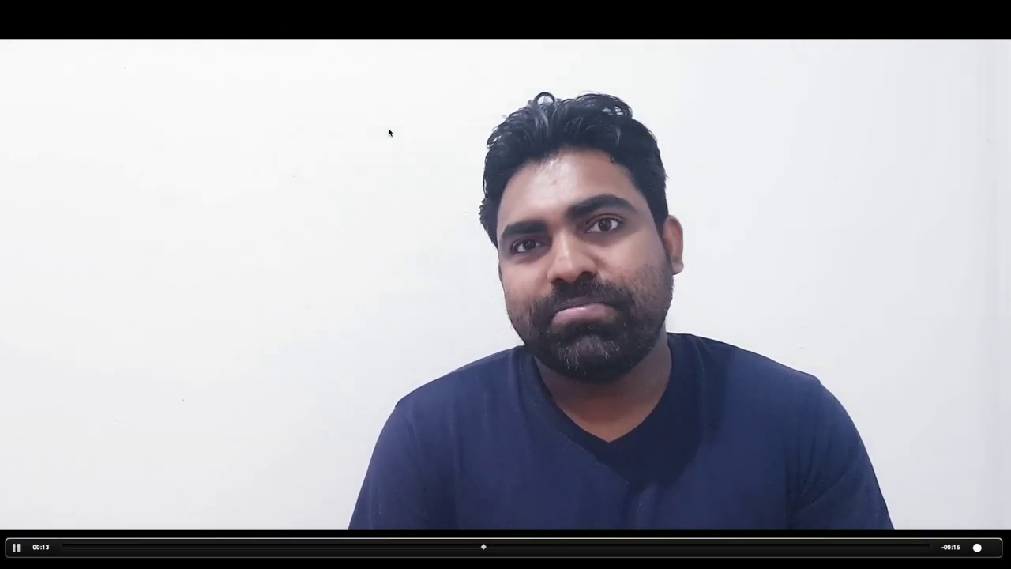
key(Escape)
Review the second slide's build order and the start setting of its movie, and close the build list
click(58, 79)
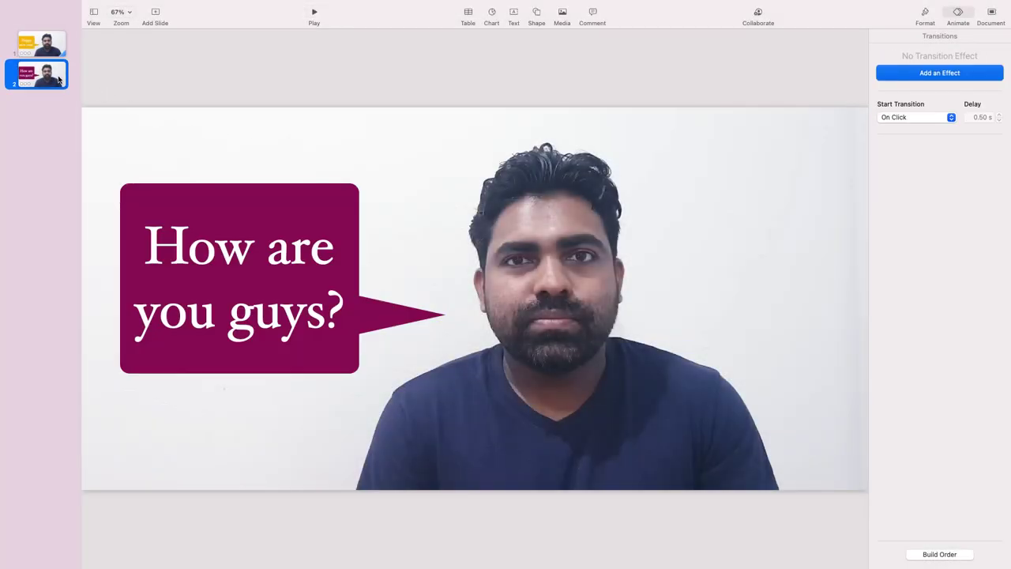
click(345, 214)
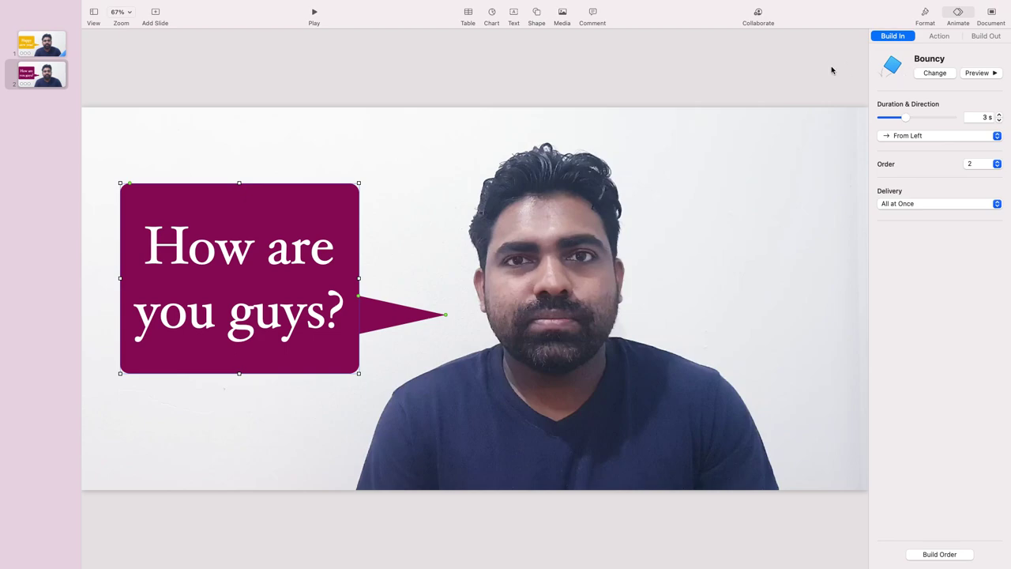
click(940, 554)
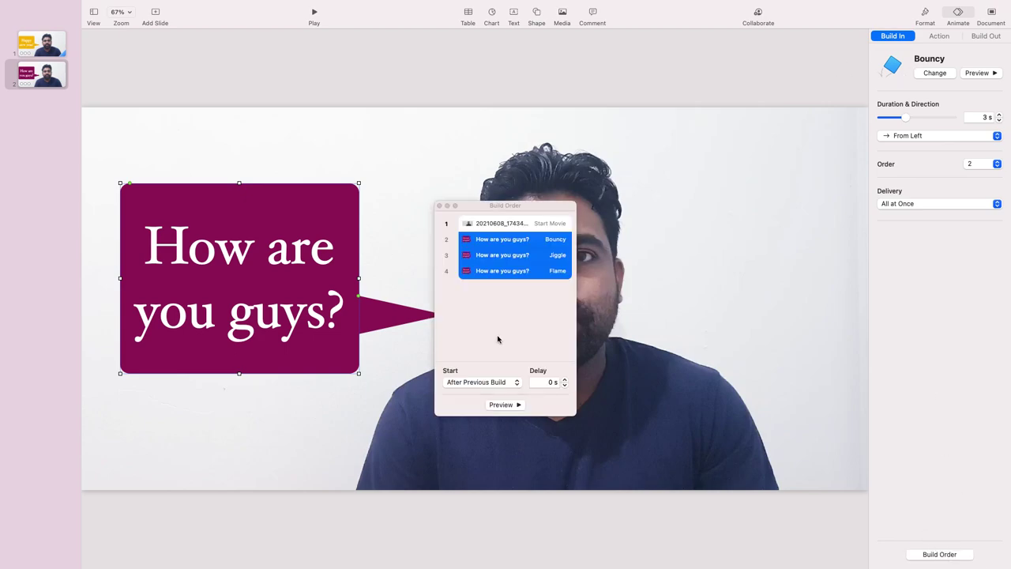
click(498, 227)
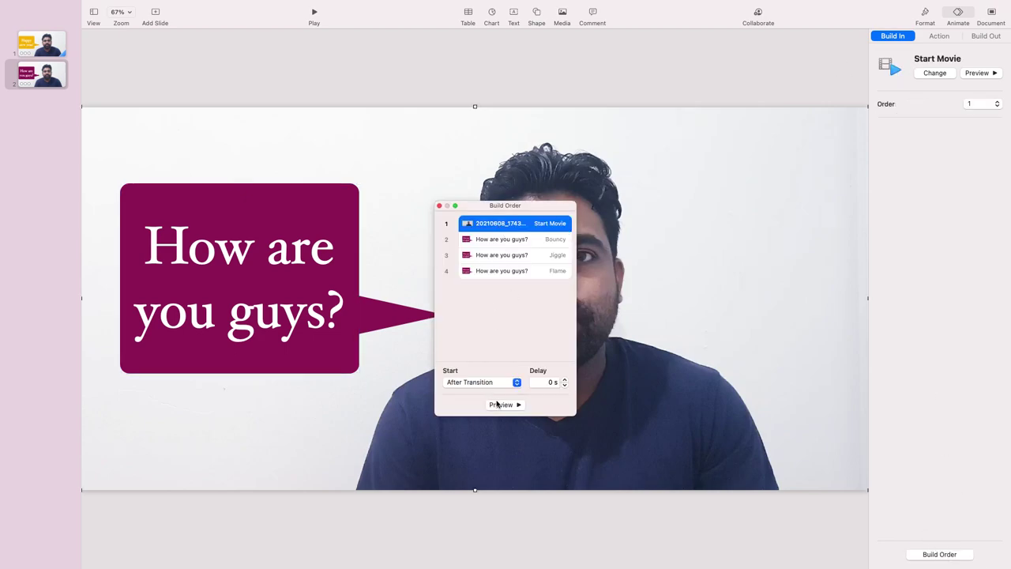
click(440, 206)
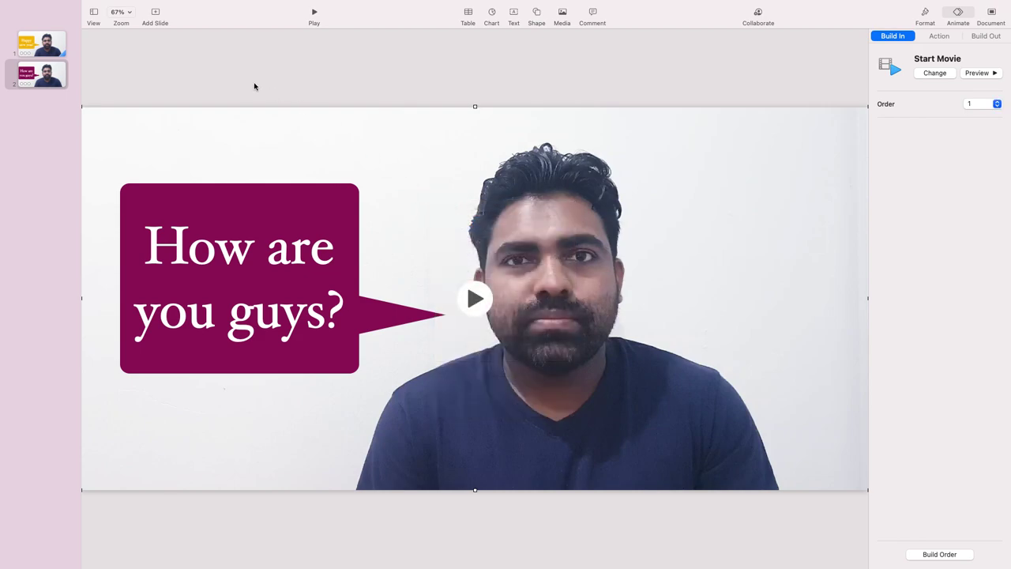
click(253, 87)
Review the first slide's build order, including the callout's Flame build-out, and return to the slide's transition settings
click(45, 41)
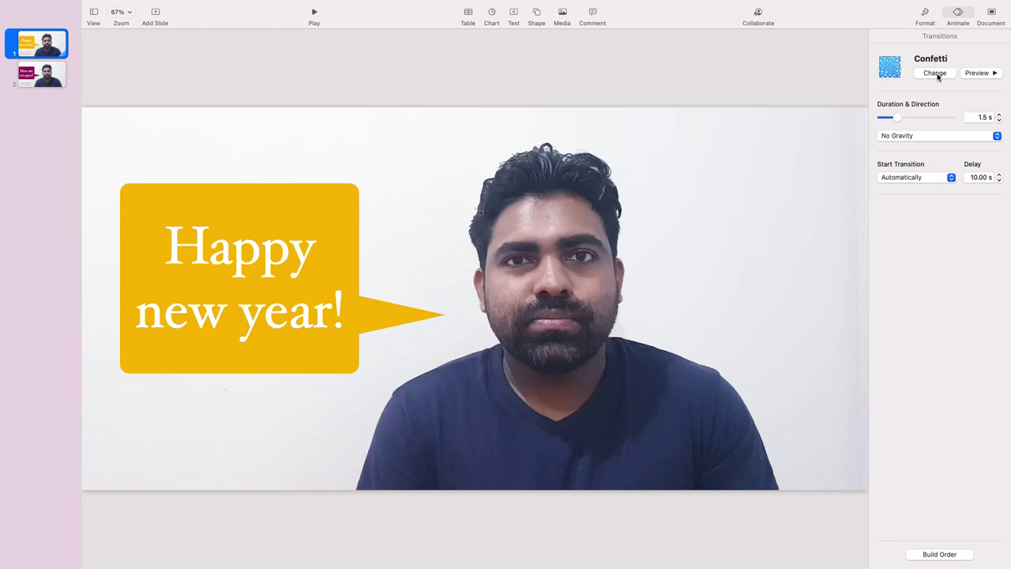
click(926, 15)
click(957, 14)
click(948, 554)
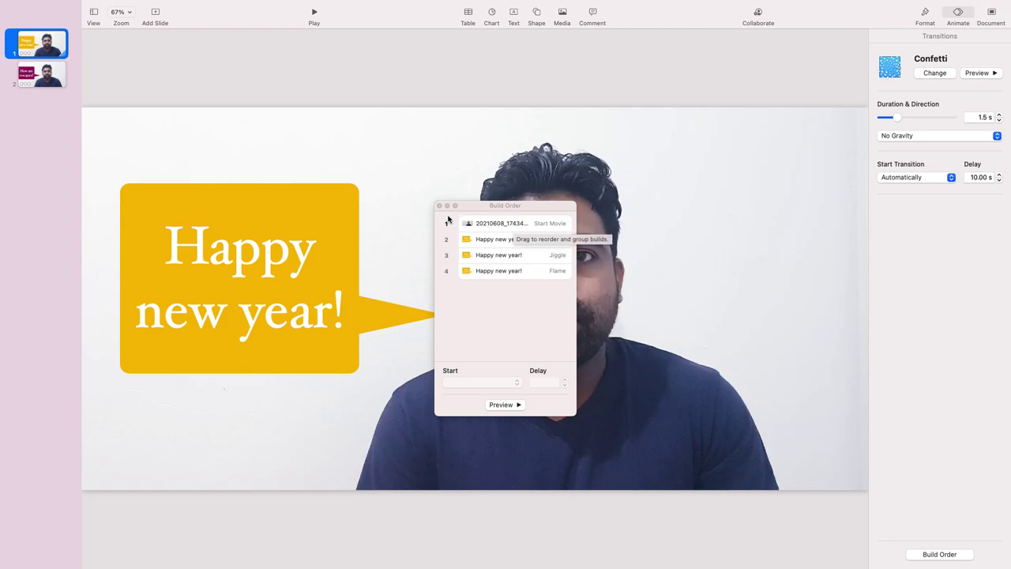
click(535, 270)
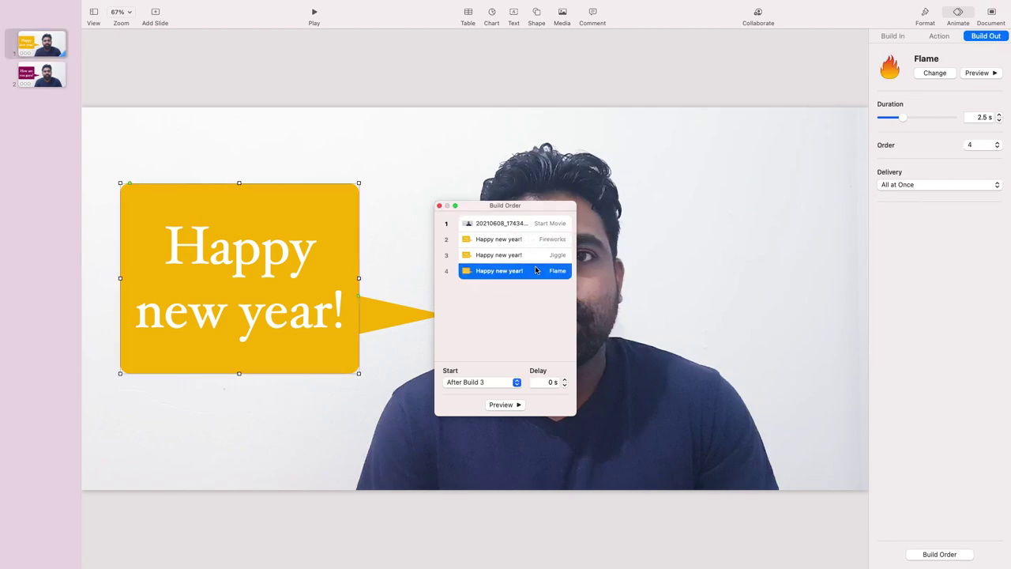
click(439, 205)
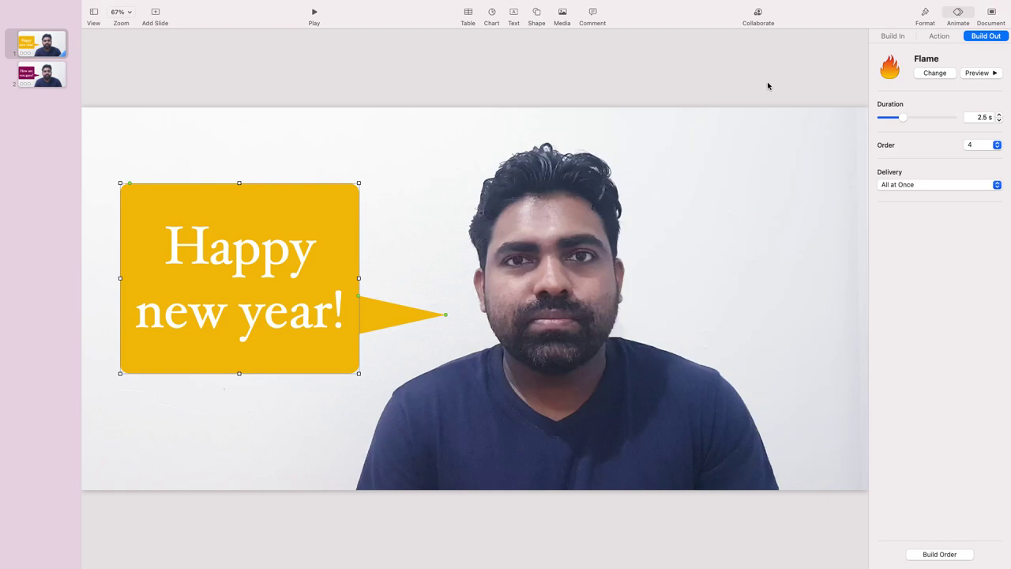
click(767, 84)
click(923, 12)
click(957, 12)
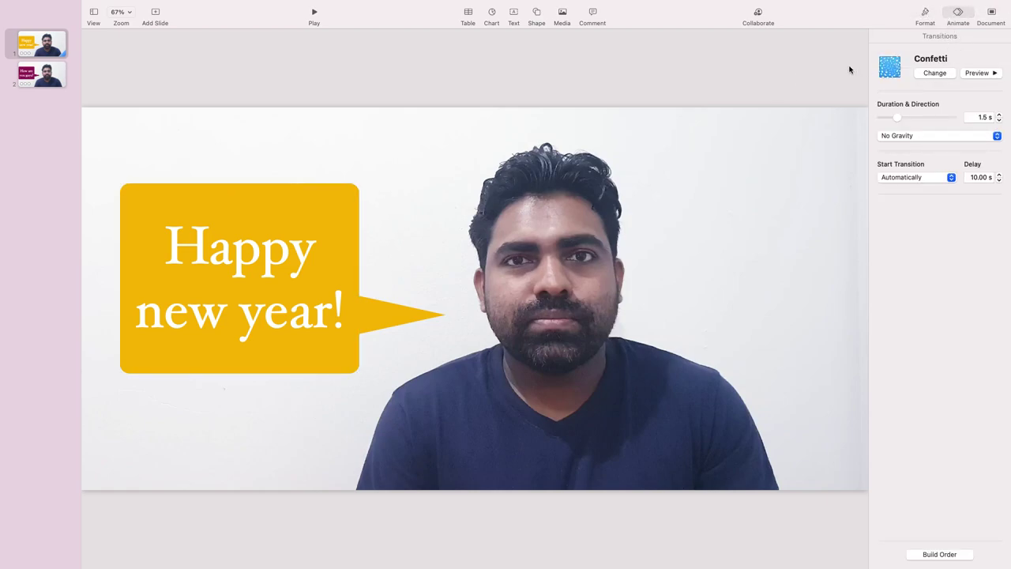
Compare the transition settings of both slides, play the slideshow from the second slide, and exit the playback
click(62, 74)
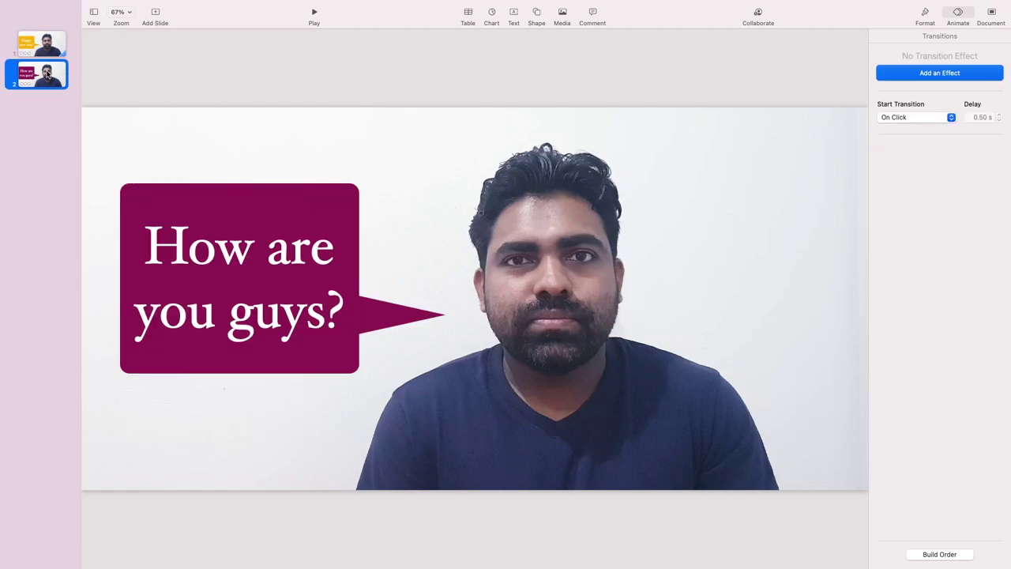
click(43, 46)
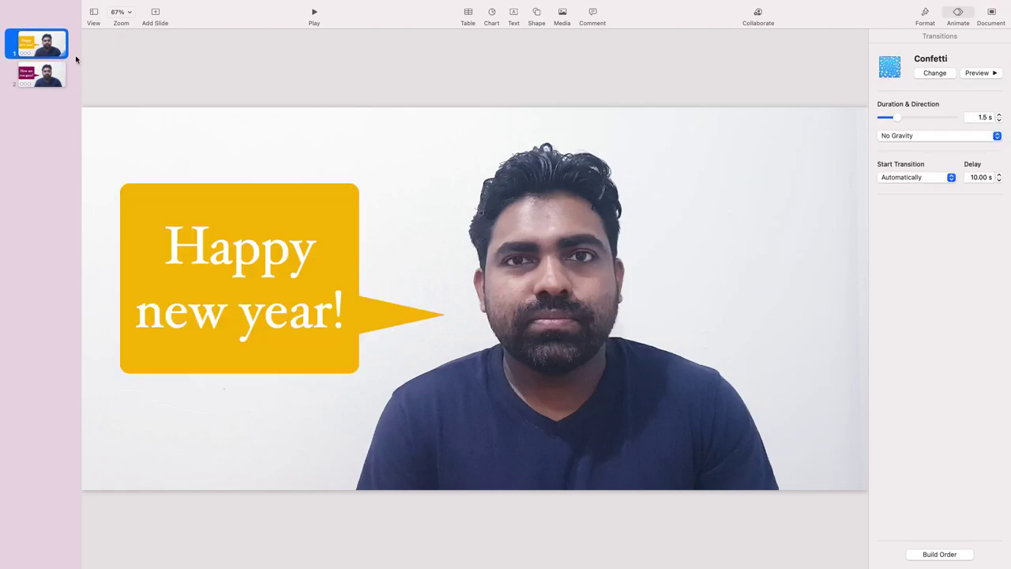
click(54, 76)
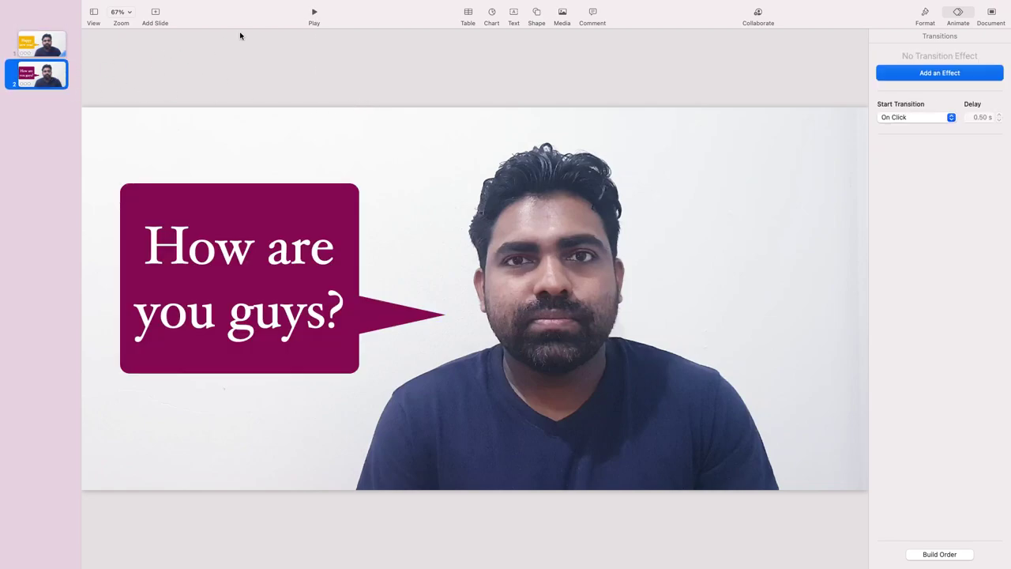
click(313, 14)
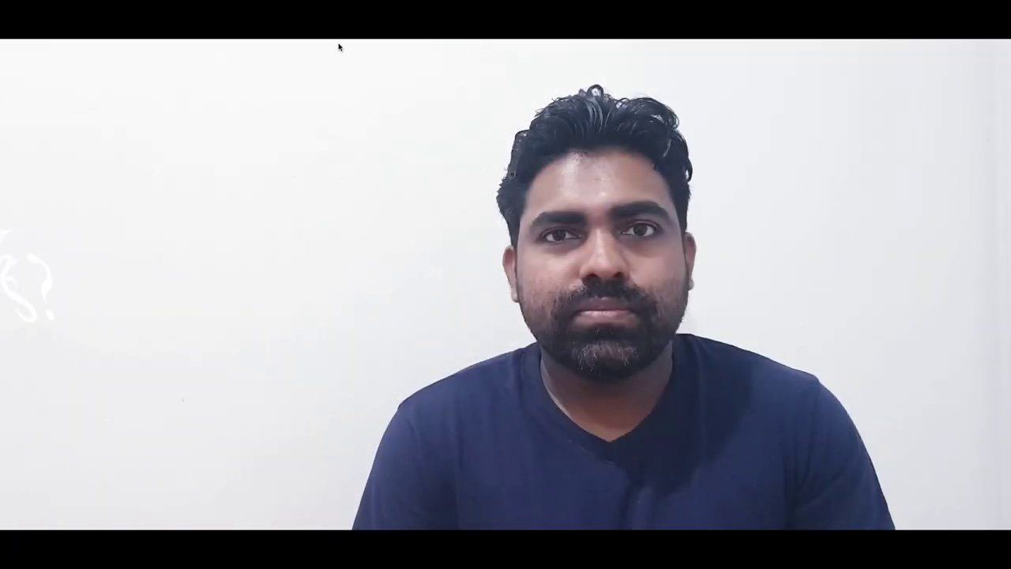
key(Escape)
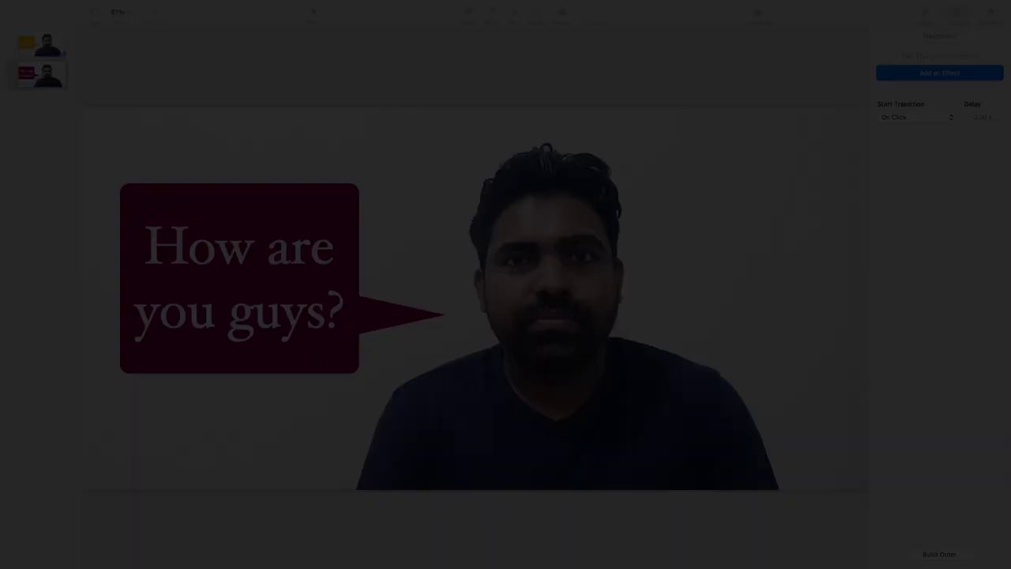
Set the first slide's Confetti transition delay to 1 s and play the slideshow through to the second slide to check it
click(71, 52)
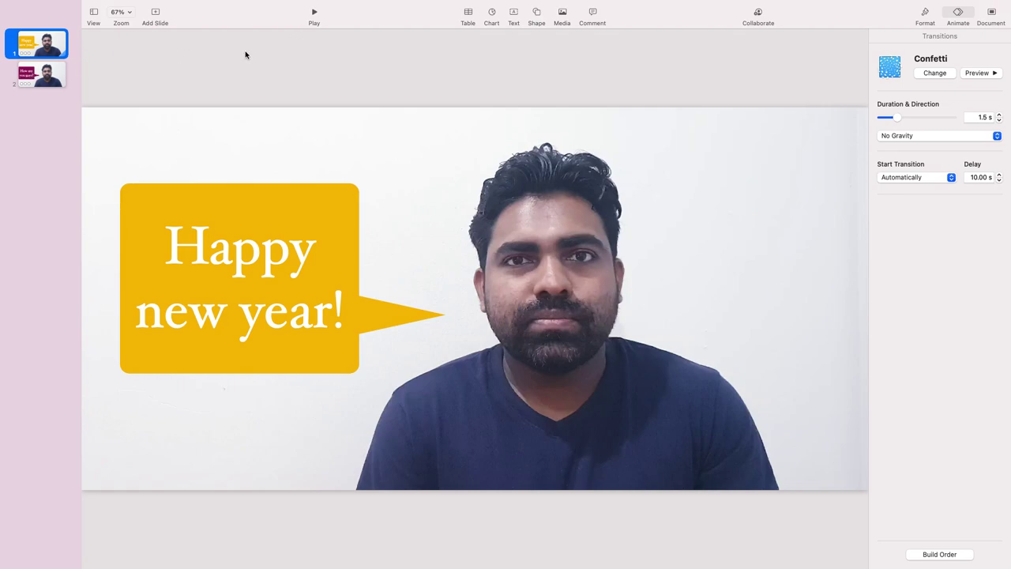
click(848, 112)
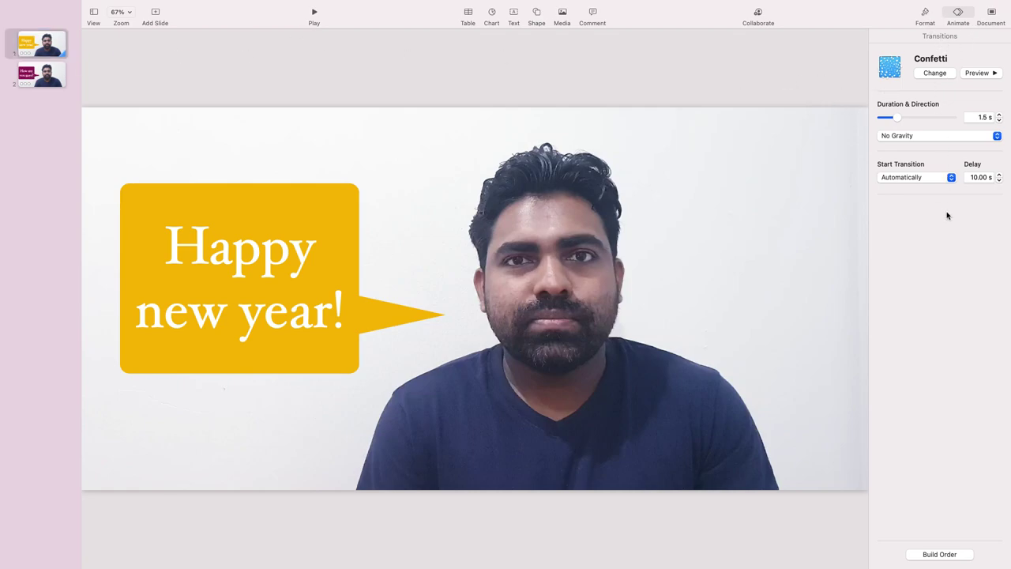
double_click(975, 177)
text(1)
key(Return)
click(314, 14)
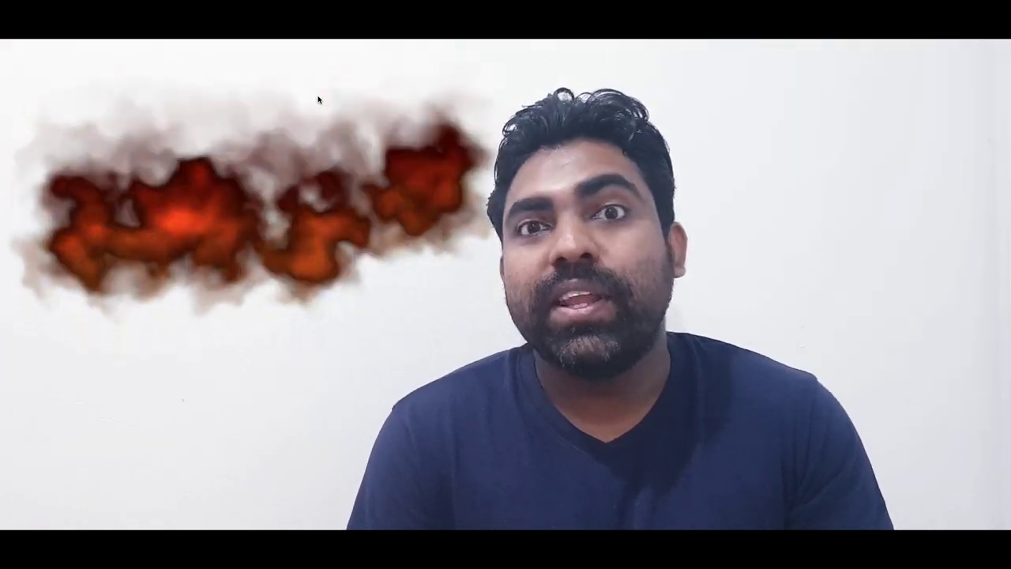
key(Escape)
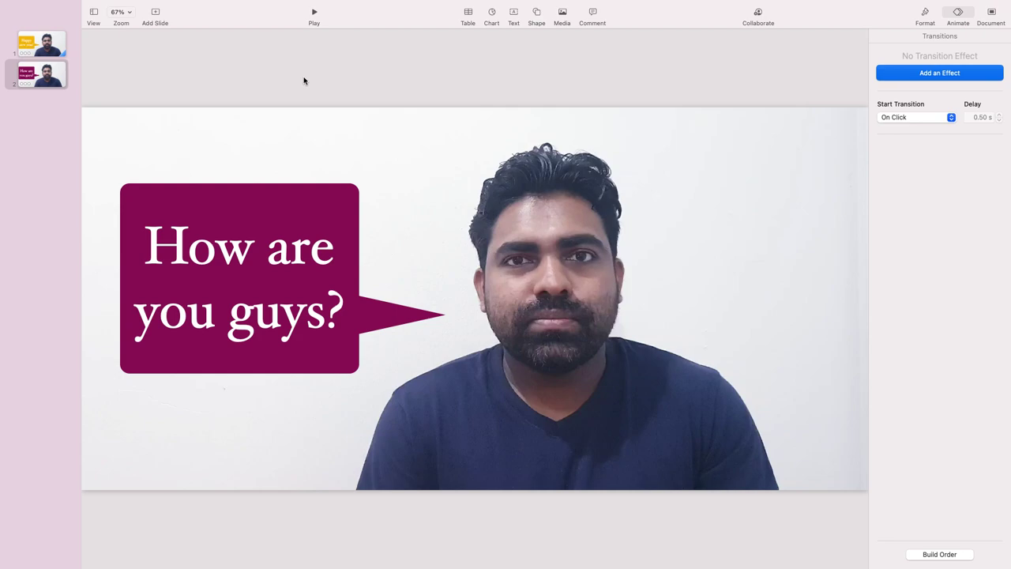
Set up a movie export of all slides with self-playing playback and 720p resolution
mouse_move(119, 3)
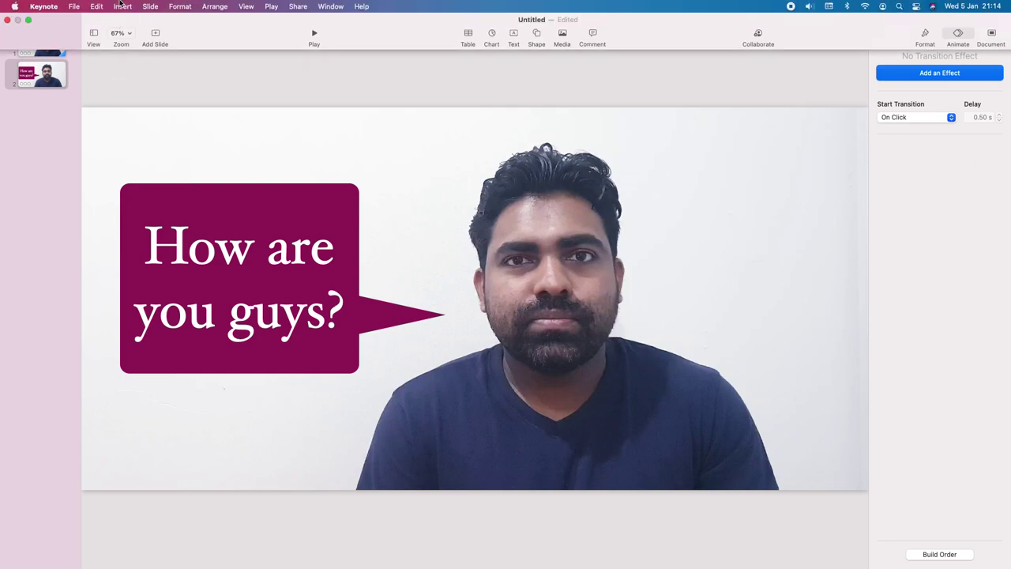
click(74, 6)
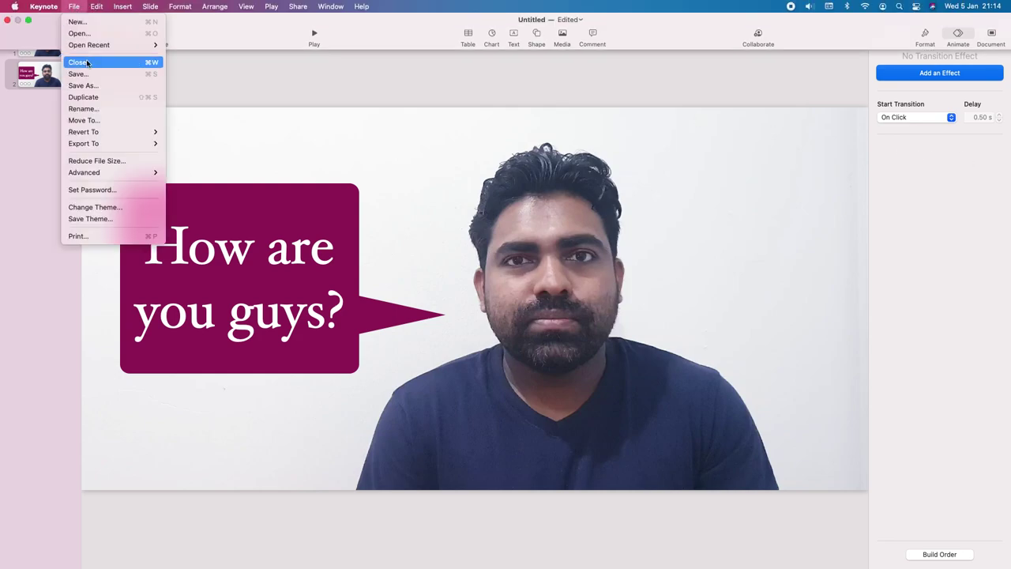
mouse_move(105, 146)
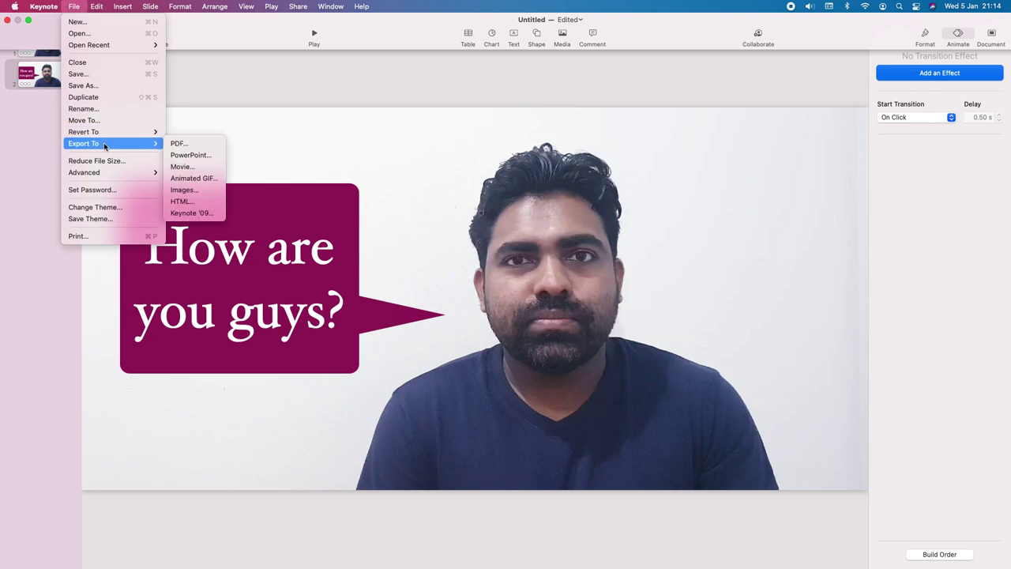
click(196, 168)
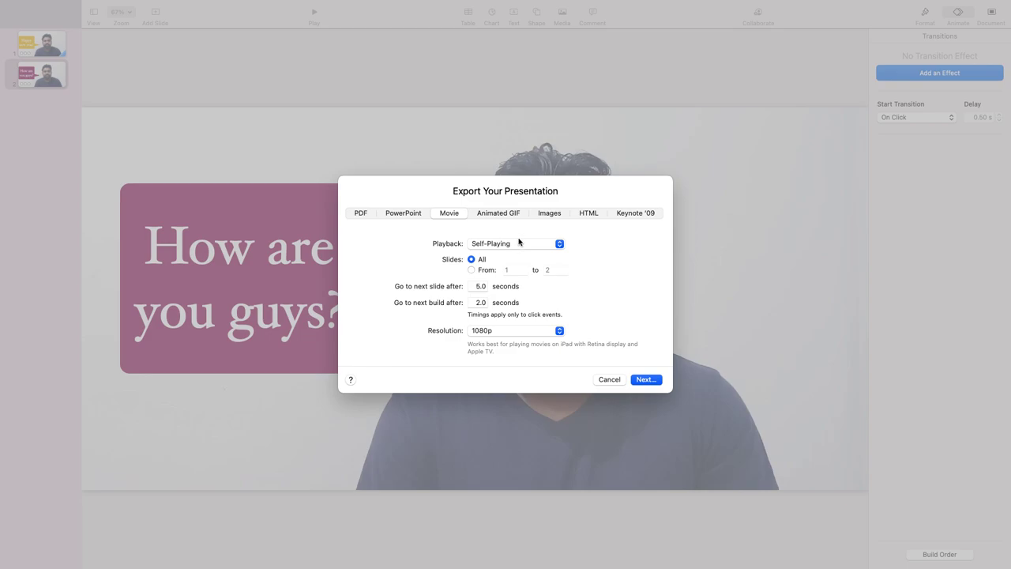
click(518, 242)
click(519, 244)
click(505, 335)
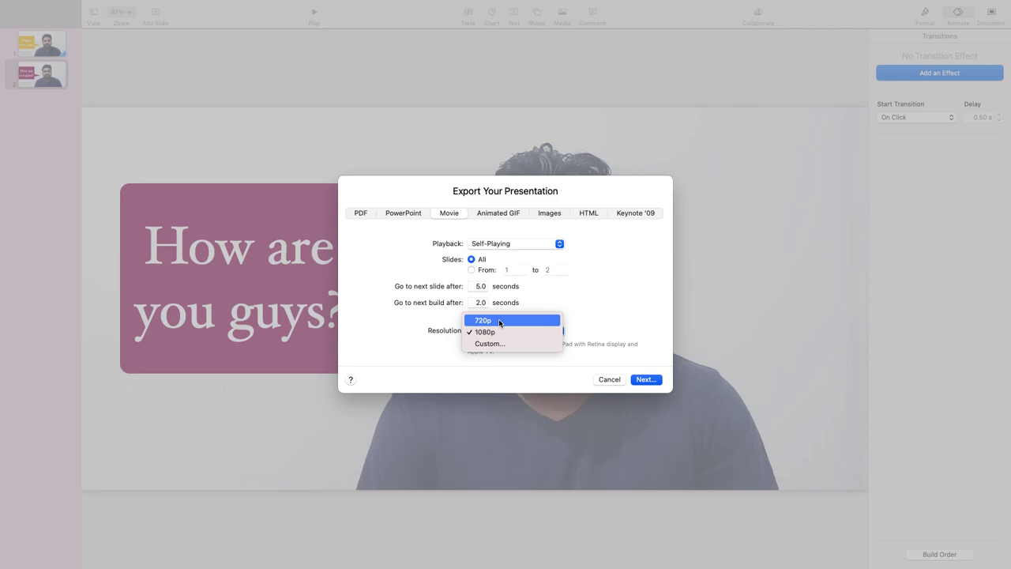
click(485, 321)
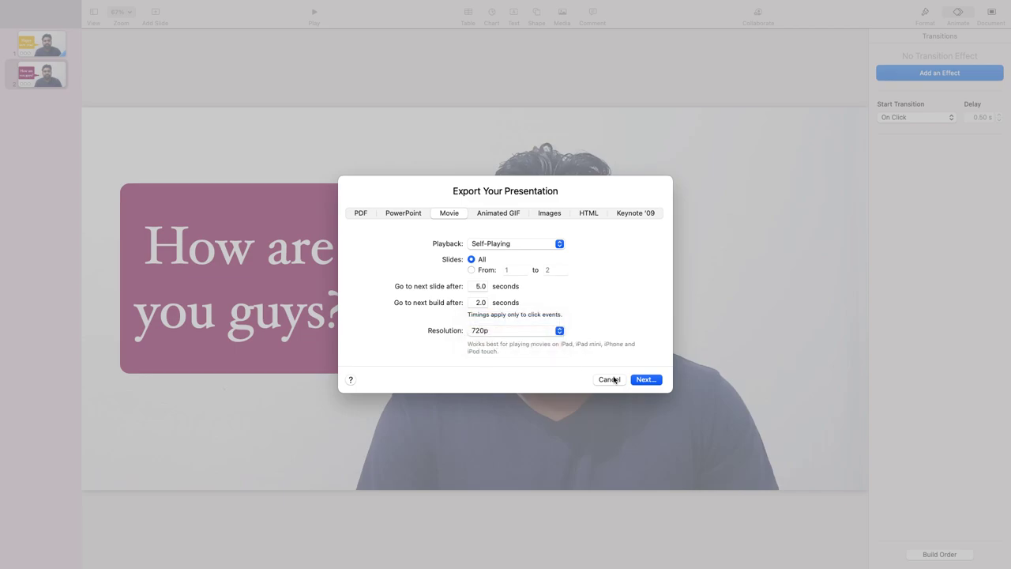
Export the movie to the Desktop under the name "my new movie"
click(647, 379)
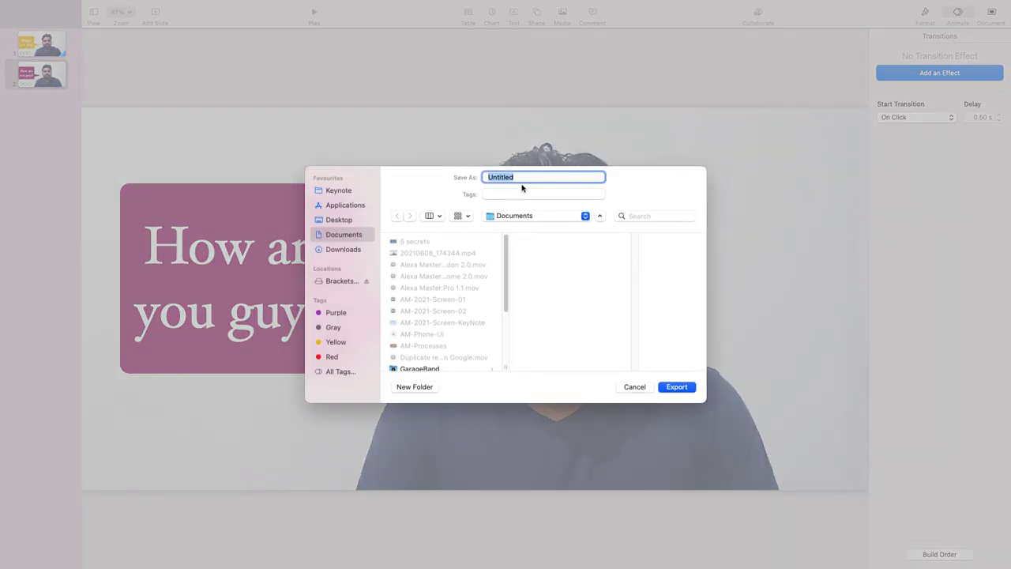
text(my new movie)
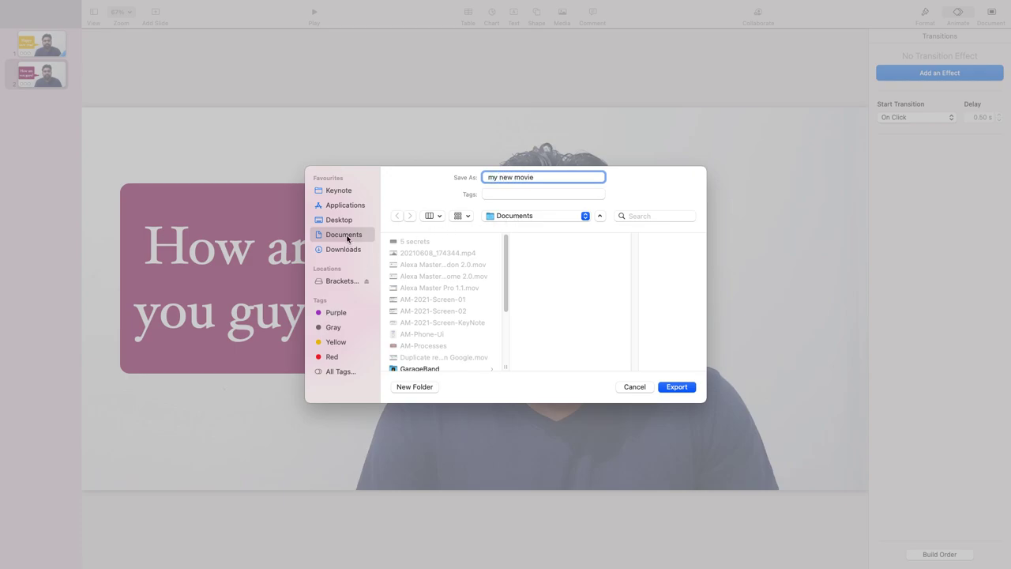
click(340, 221)
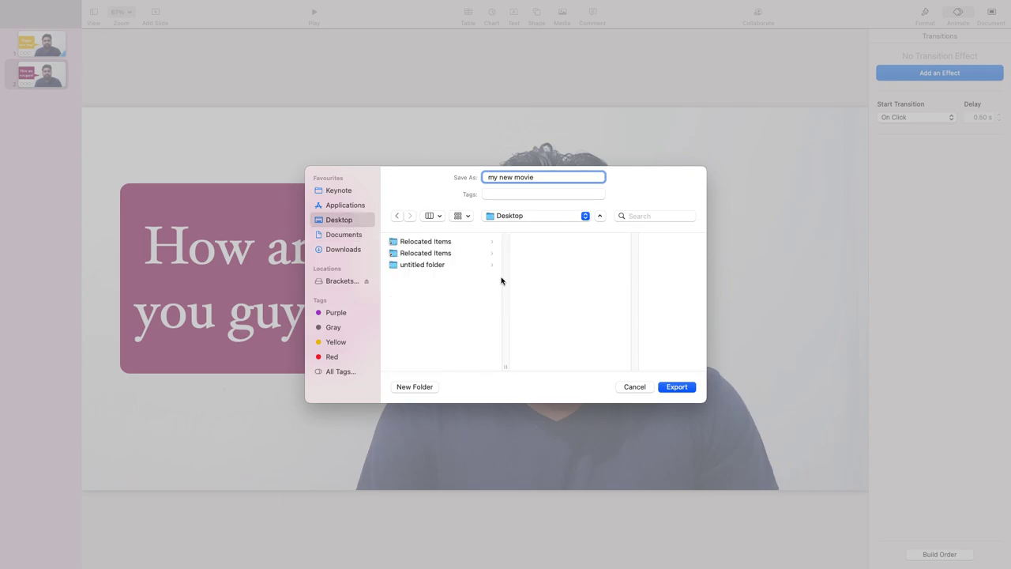
click(677, 386)
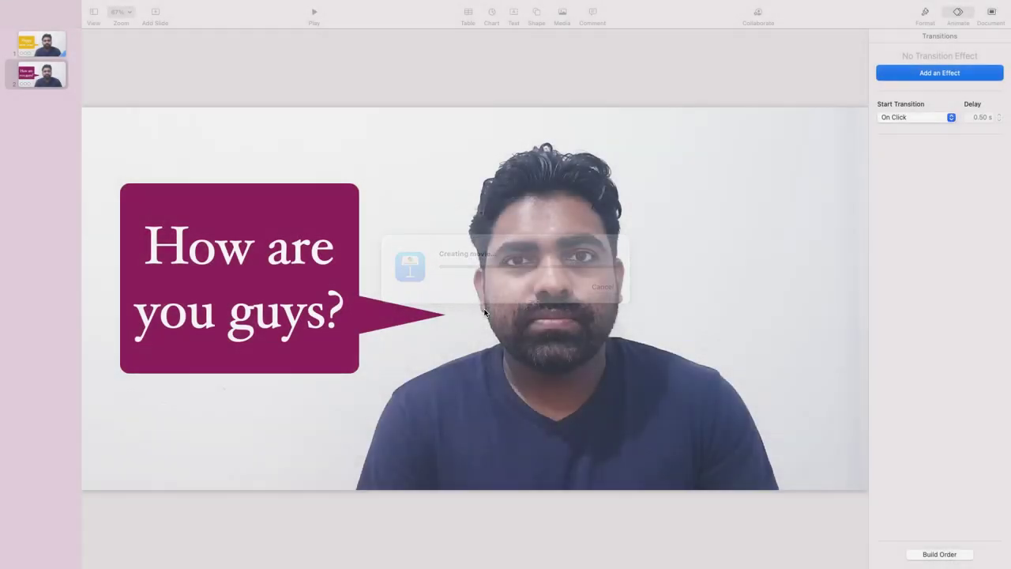
Switch to the desktop, close the old file's info window, play "my new movie" in the TV app, and close the app's window
key(ctrl+Left)
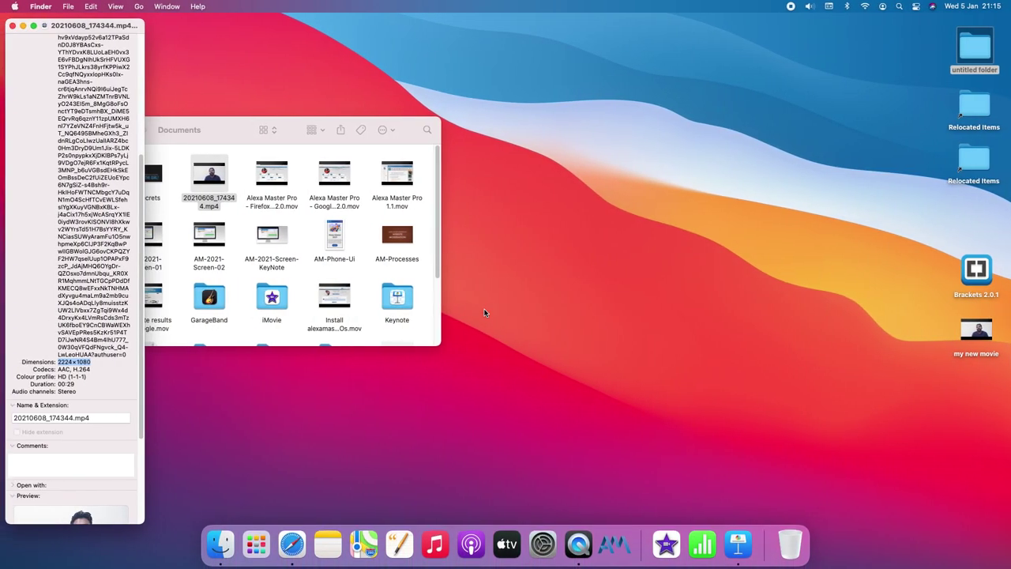
click(11, 26)
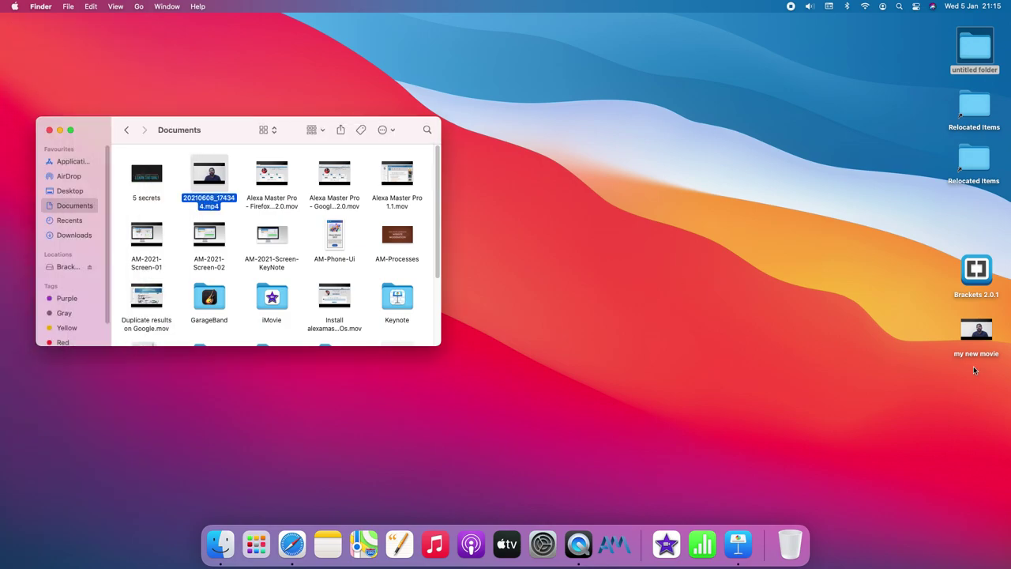
double_click(987, 337)
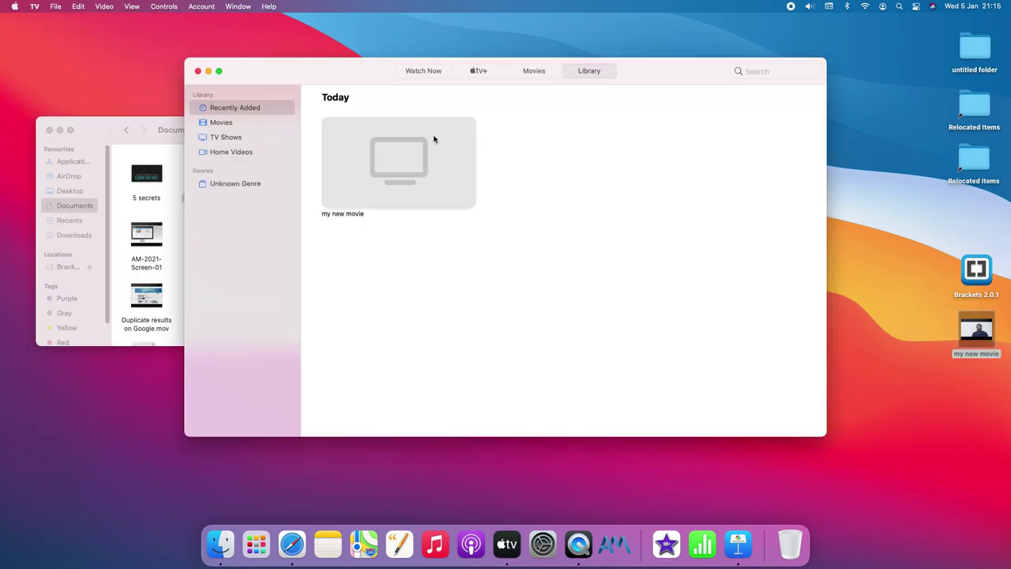
click(435, 140)
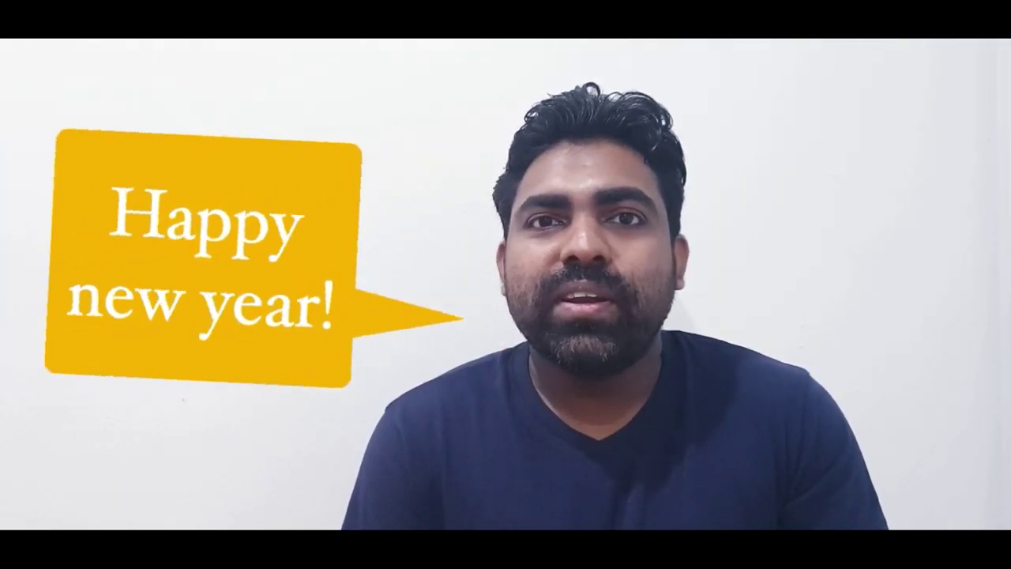
mouse_move(530, 371)
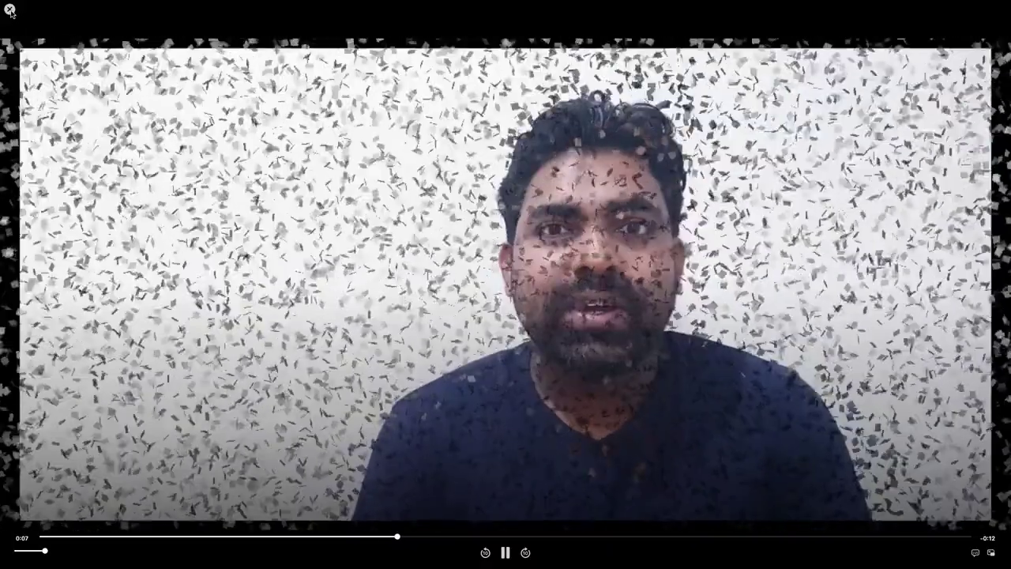
click(10, 9)
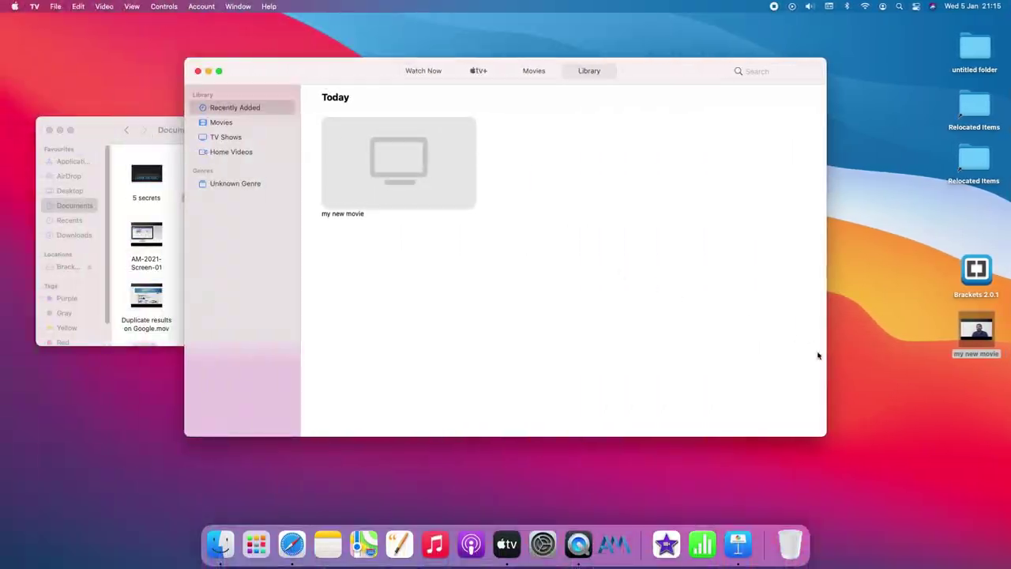
click(198, 71)
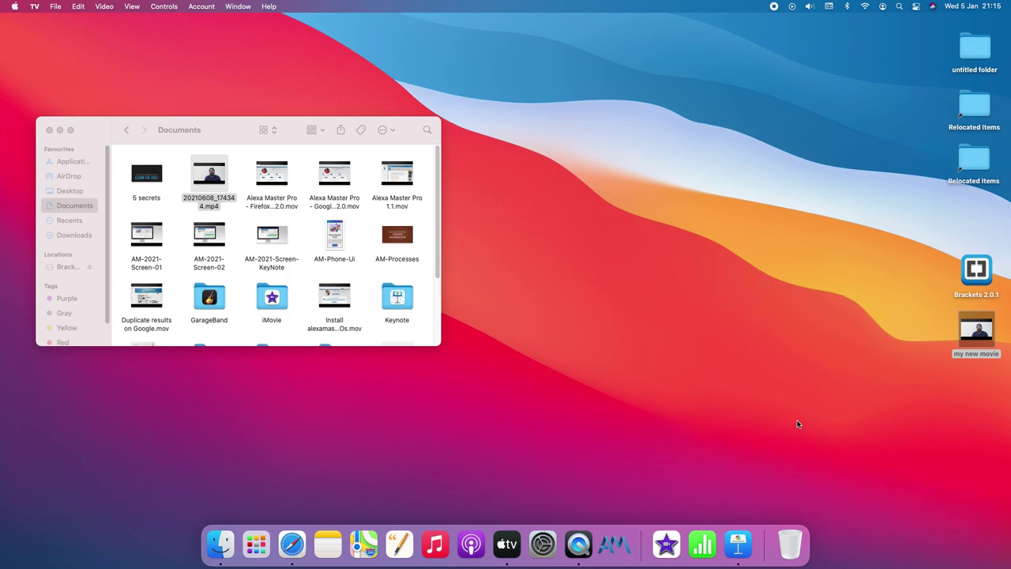
right_click(964, 341)
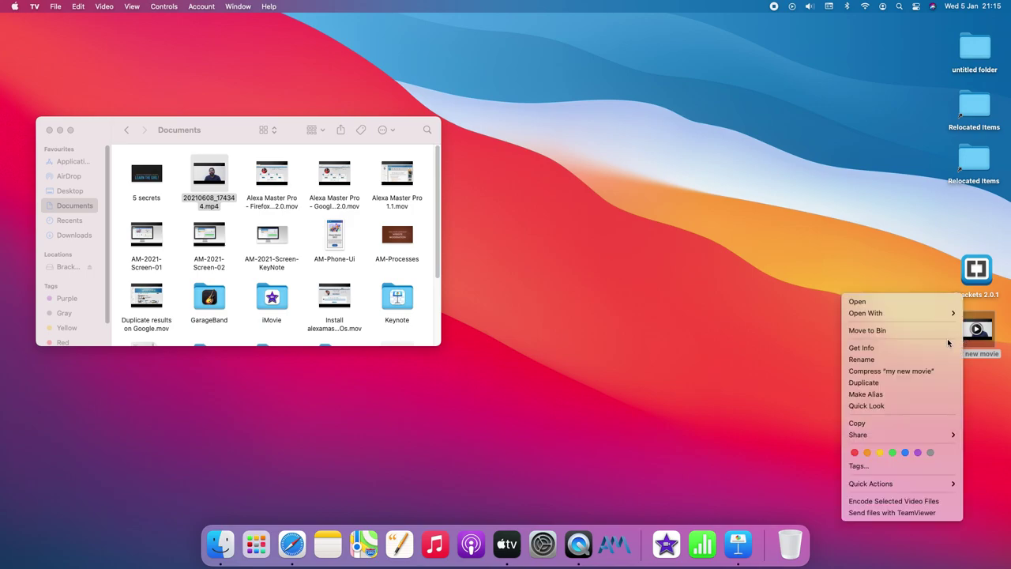
click(729, 377)
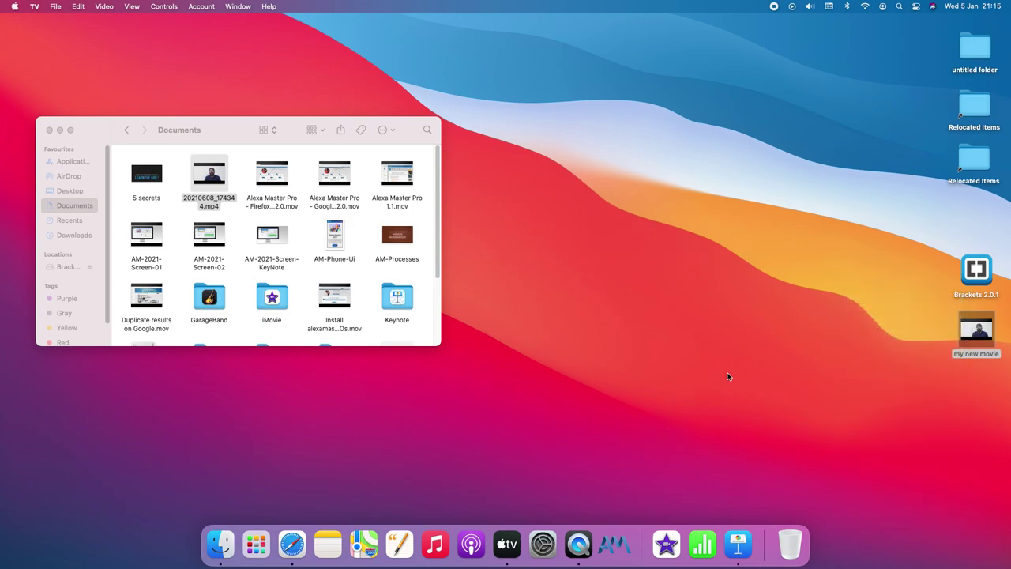
Switch back to the Keynote presentation
key(ctrl+Down)
key(ctrl+Right)
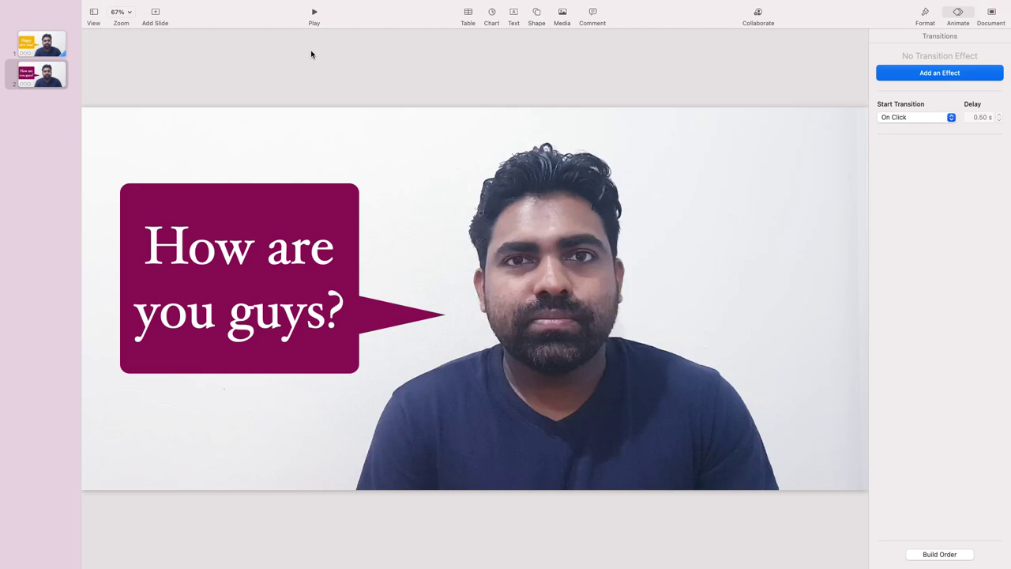
mouse_move(124, 4)
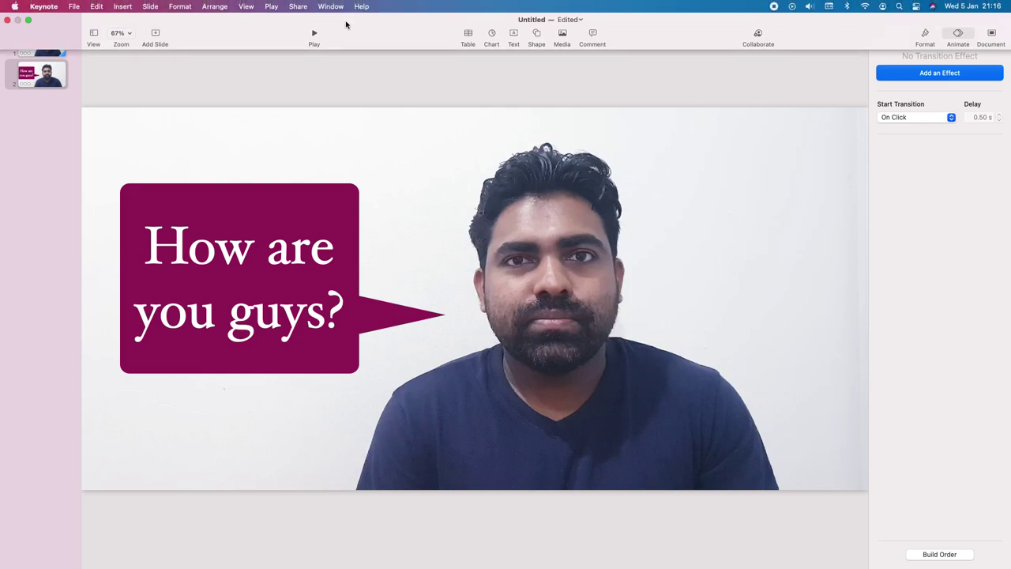